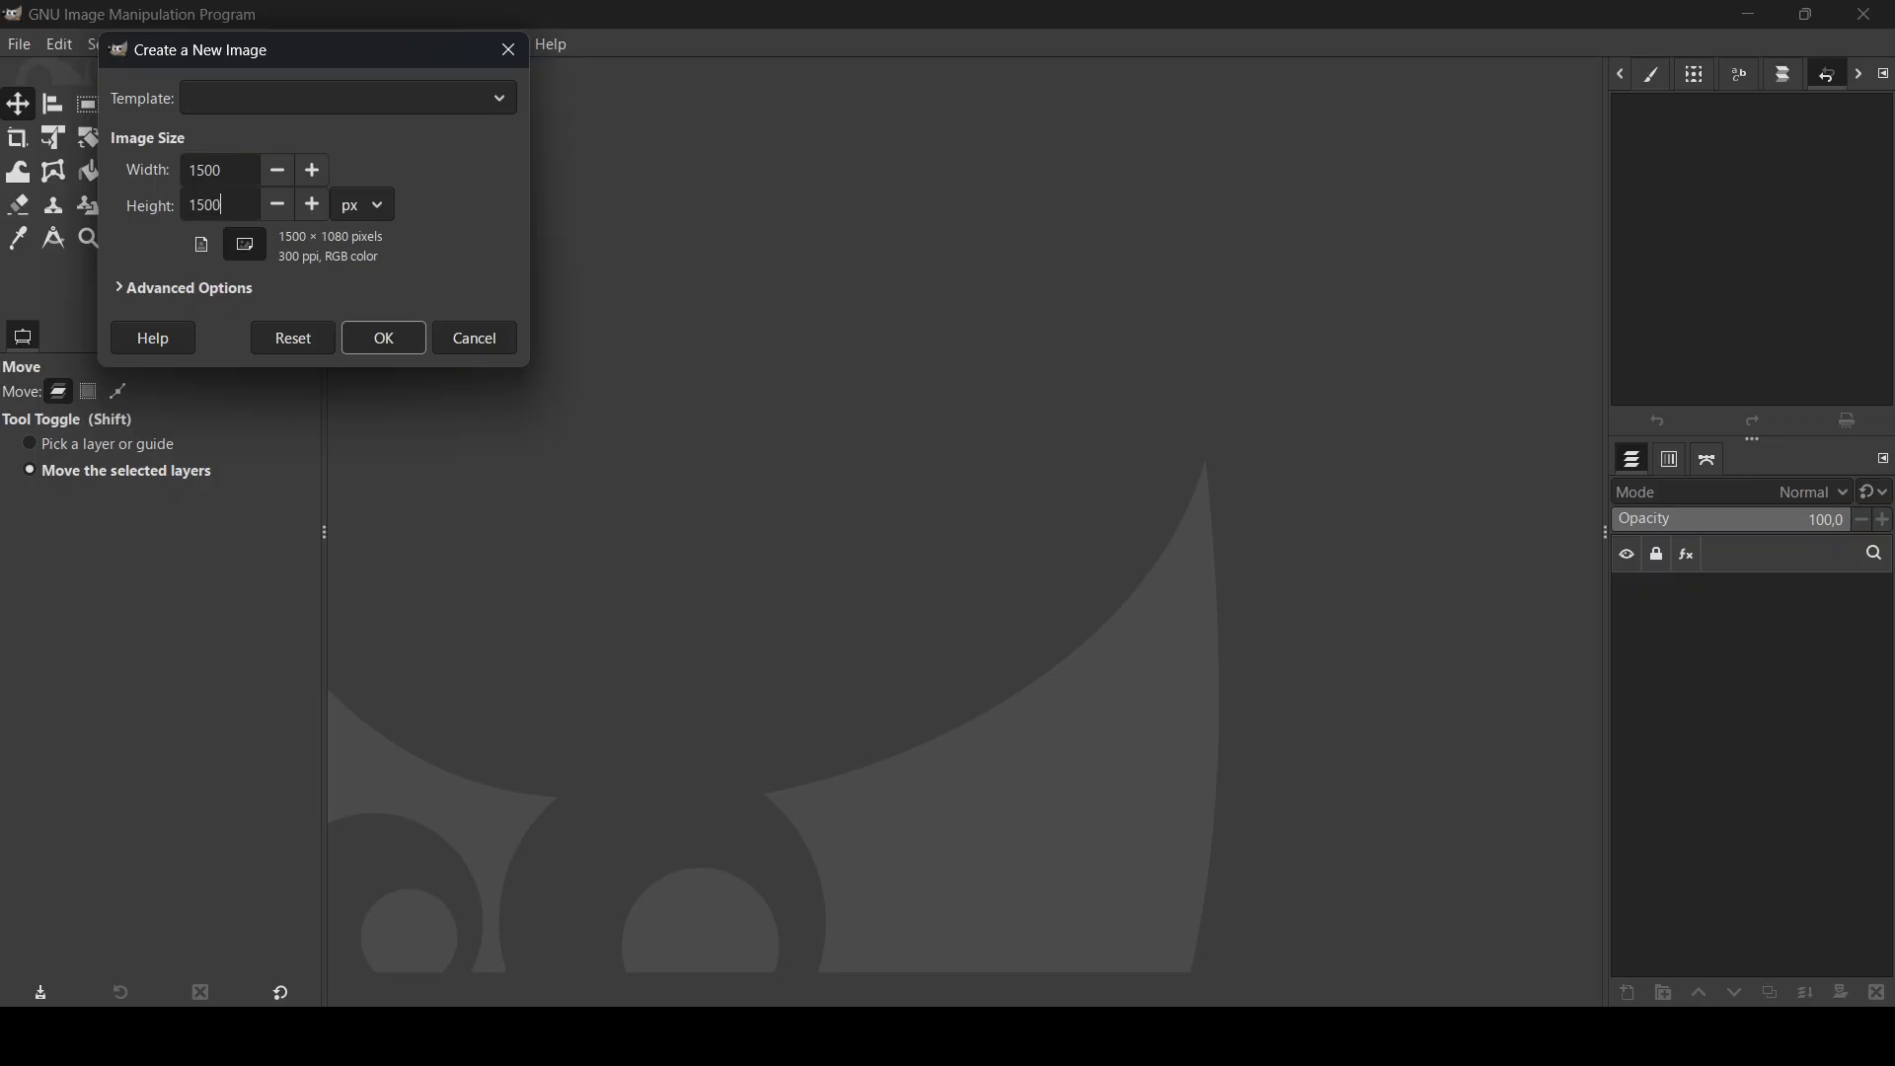
Step: Create a new 1500 × 1500 px image and add a transparent layer above the background
left_click(395, 340)
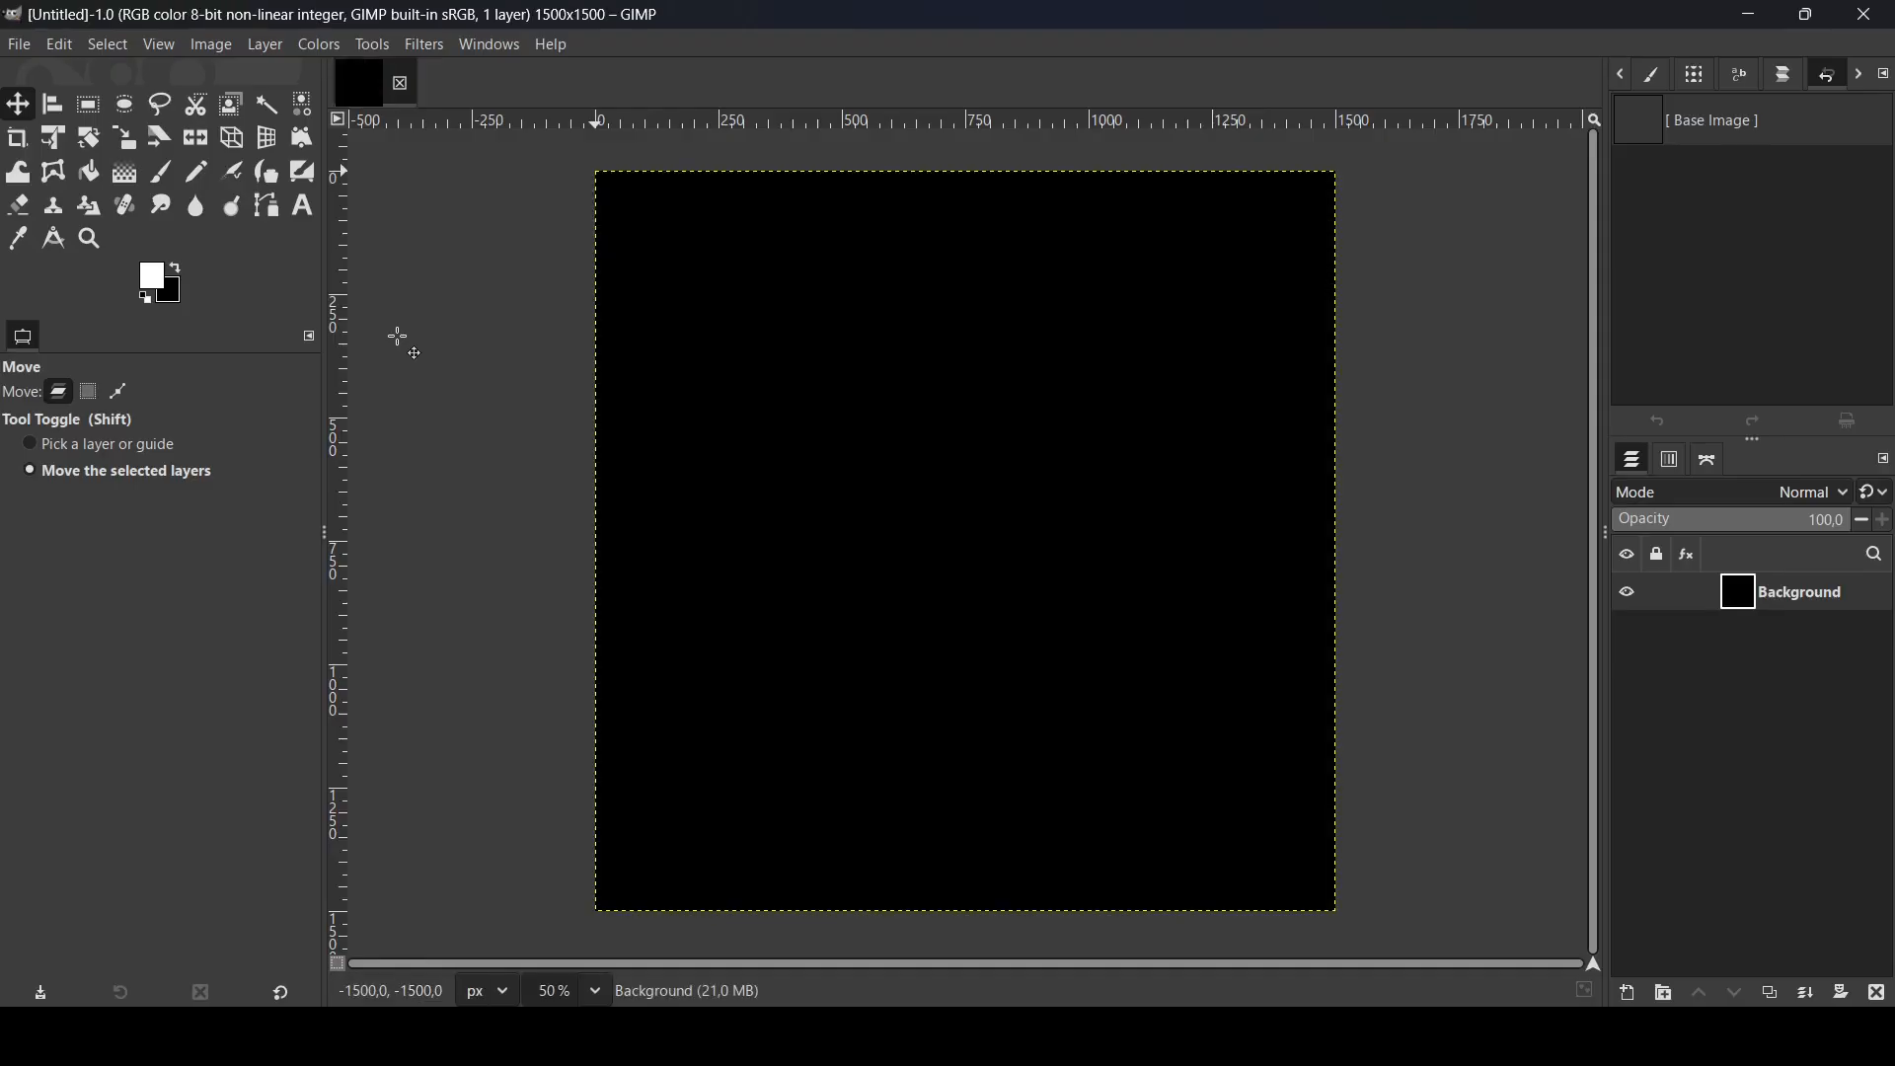
scroll(397, 336, "down", 1)
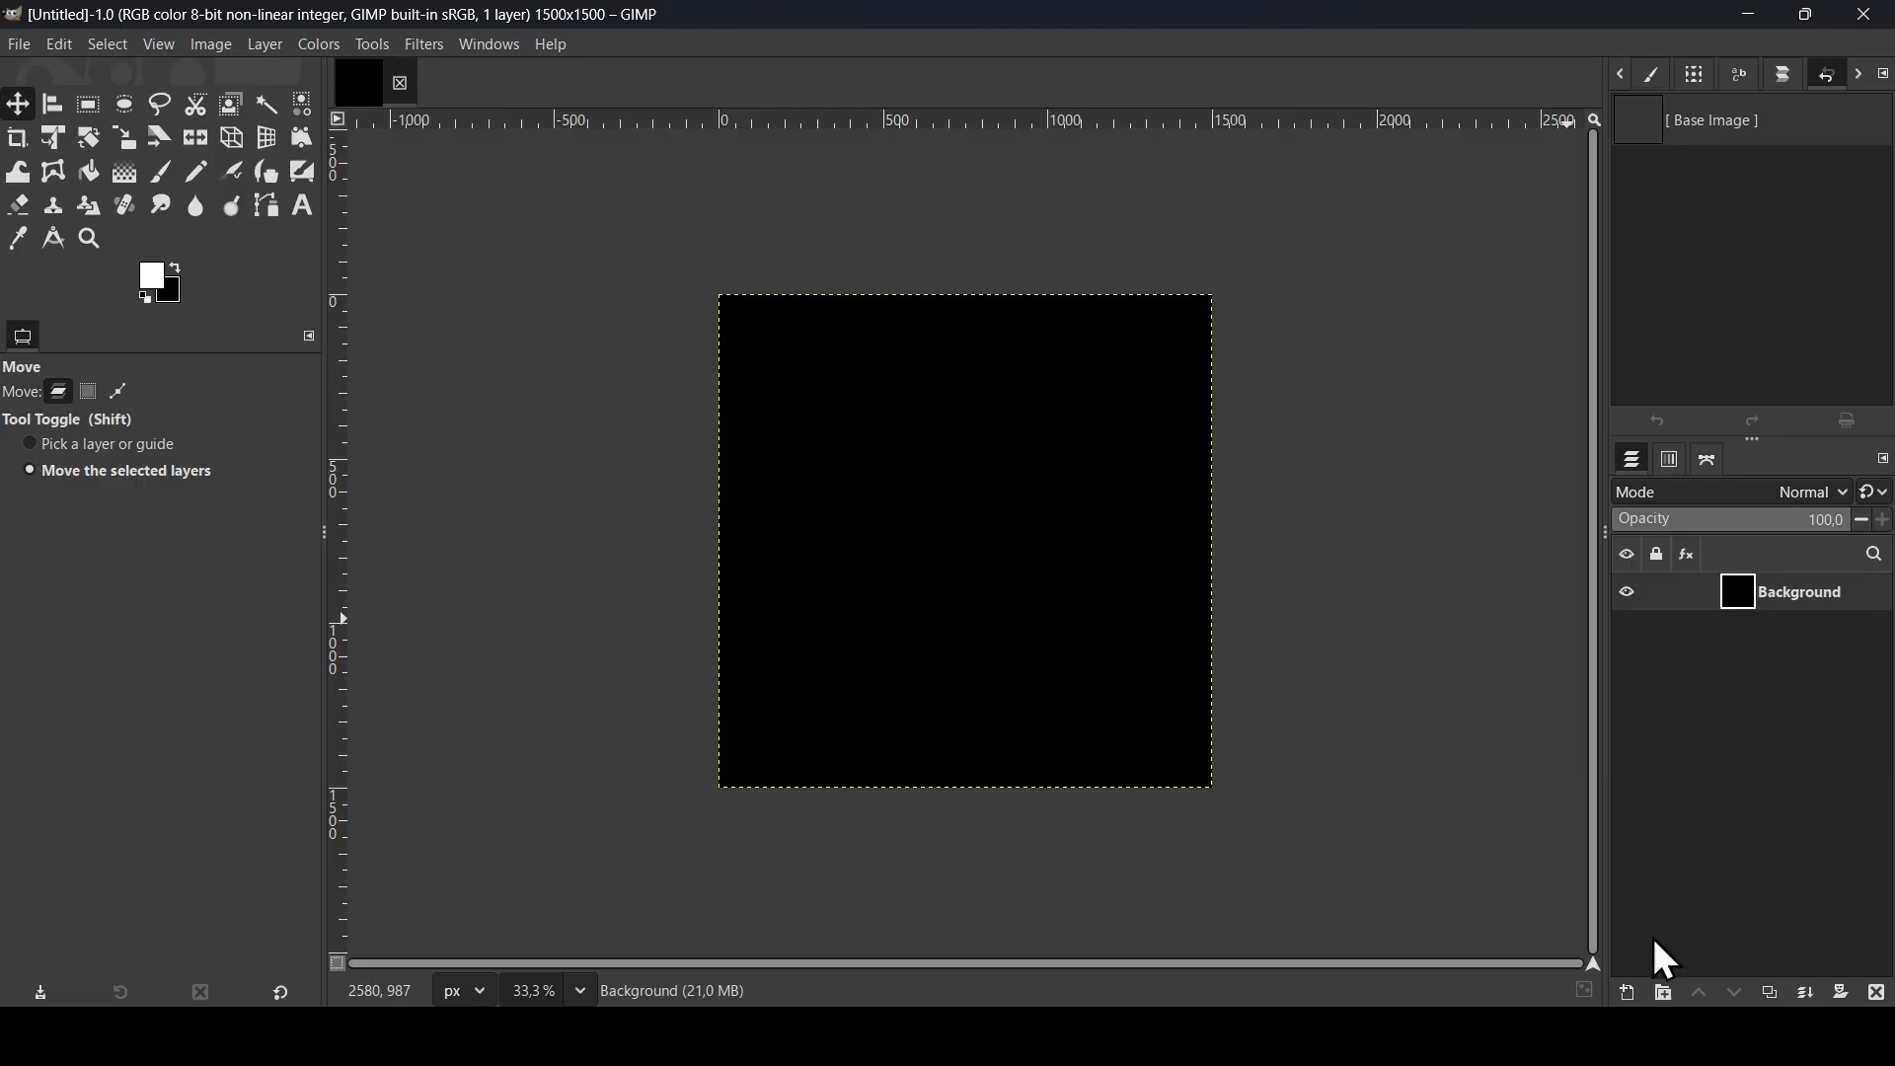
left_click(1629, 994)
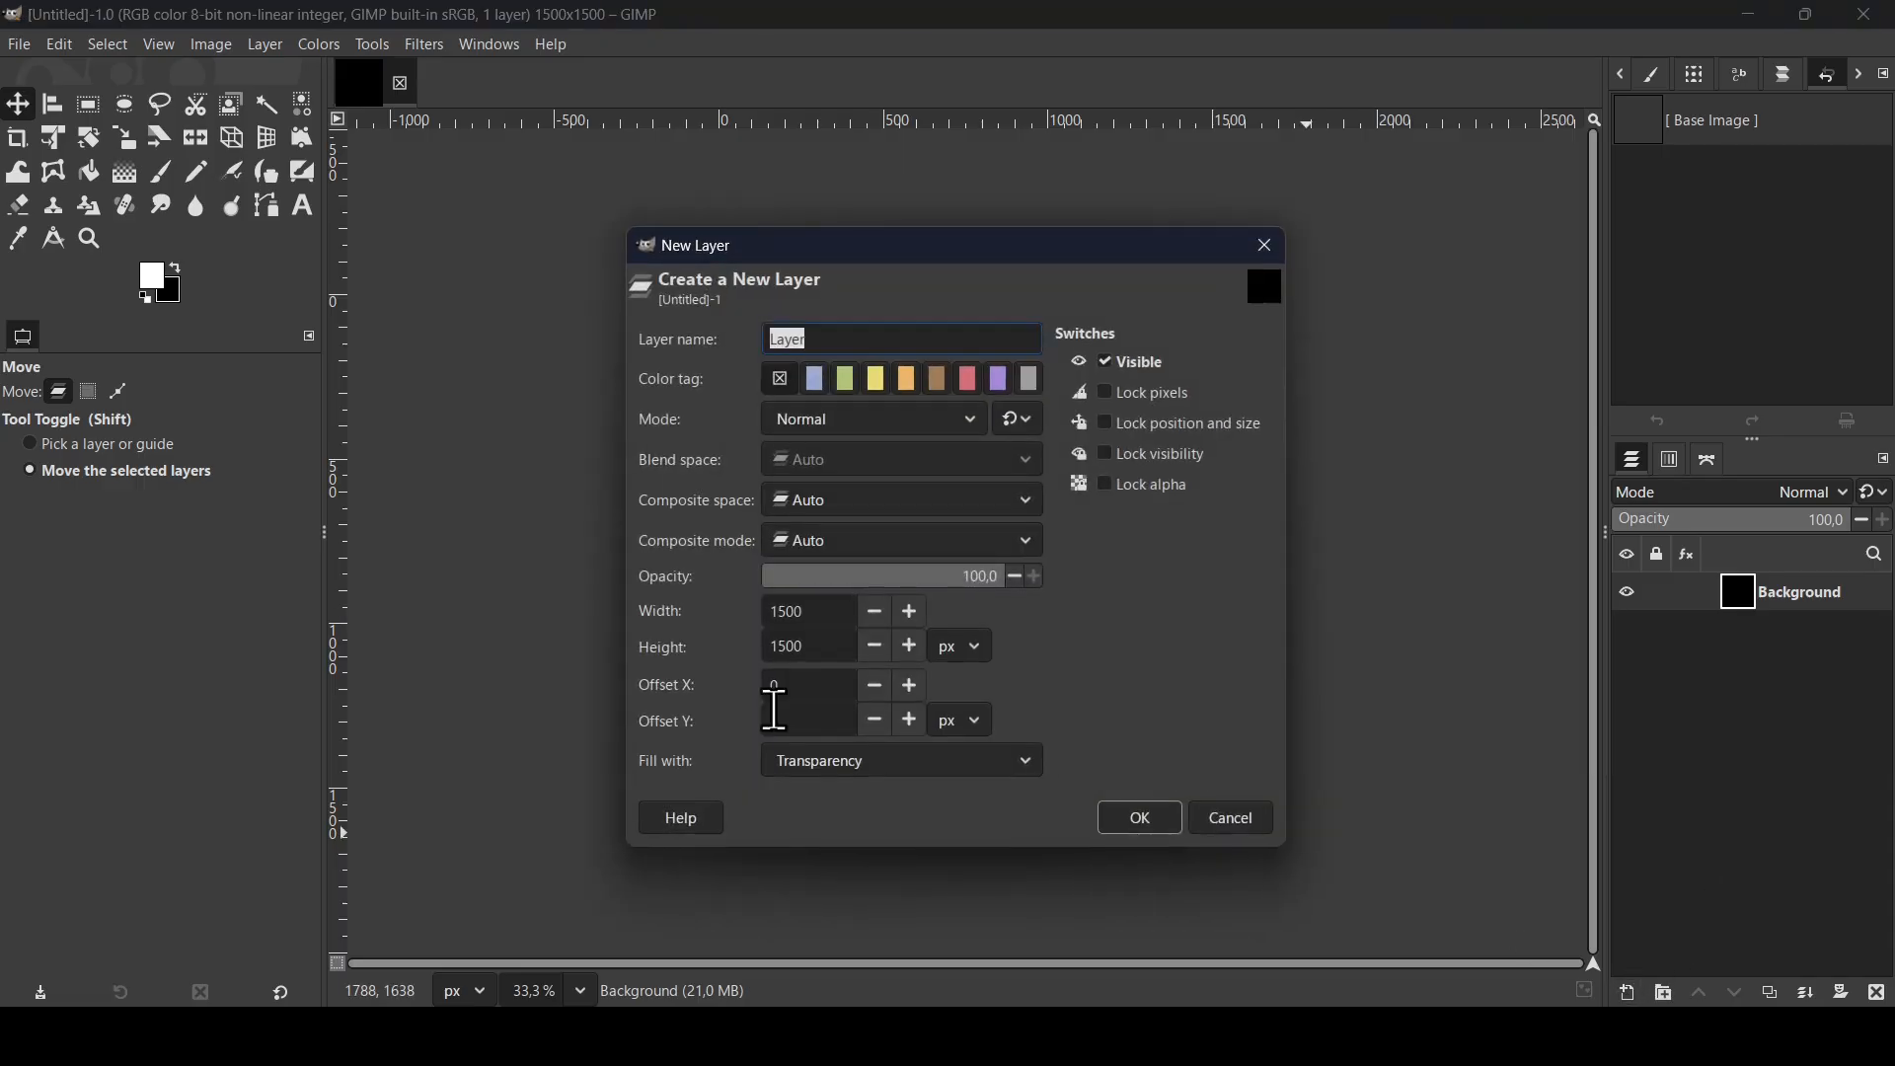
left_click(1135, 821)
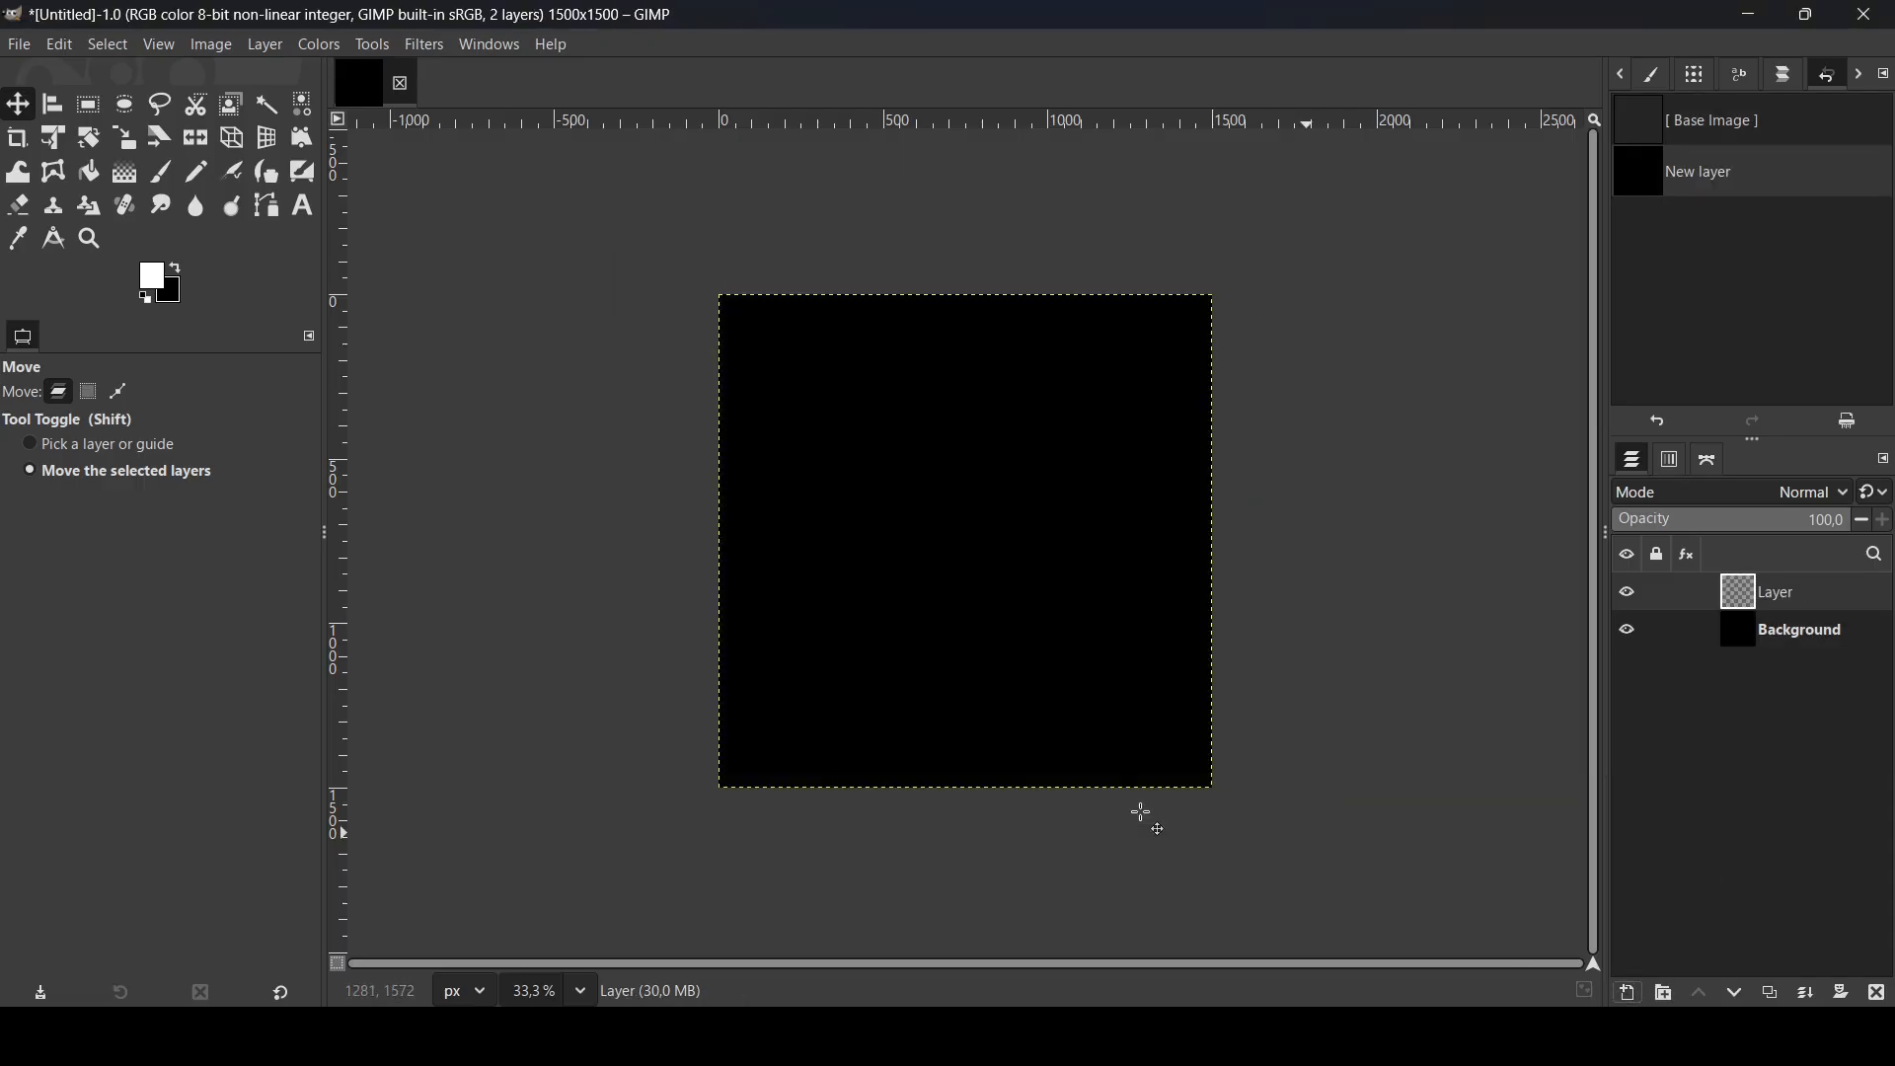
Step: Make a square rectangle selection about 342 px wide above the canvas center, expanding from center with a fixed 1:1 aspect ratio
left_click(98, 109)
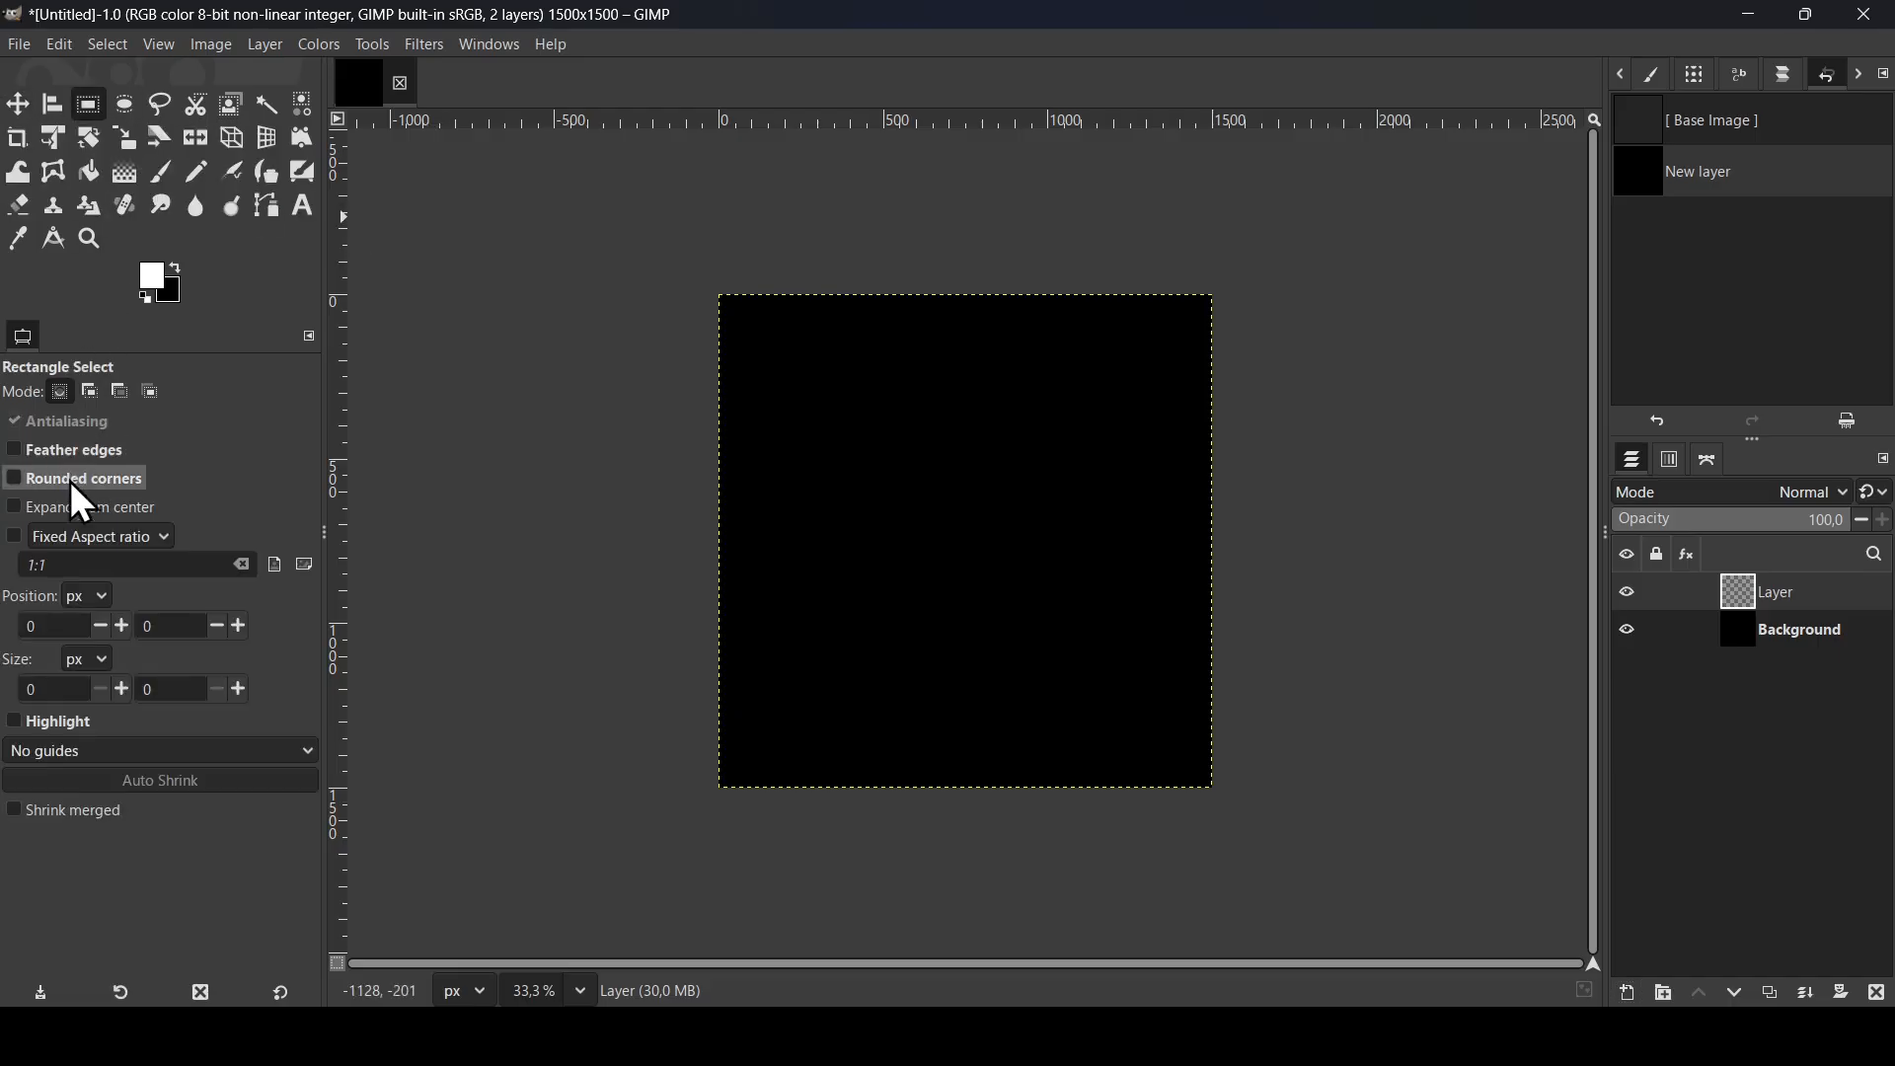
left_click(68, 507)
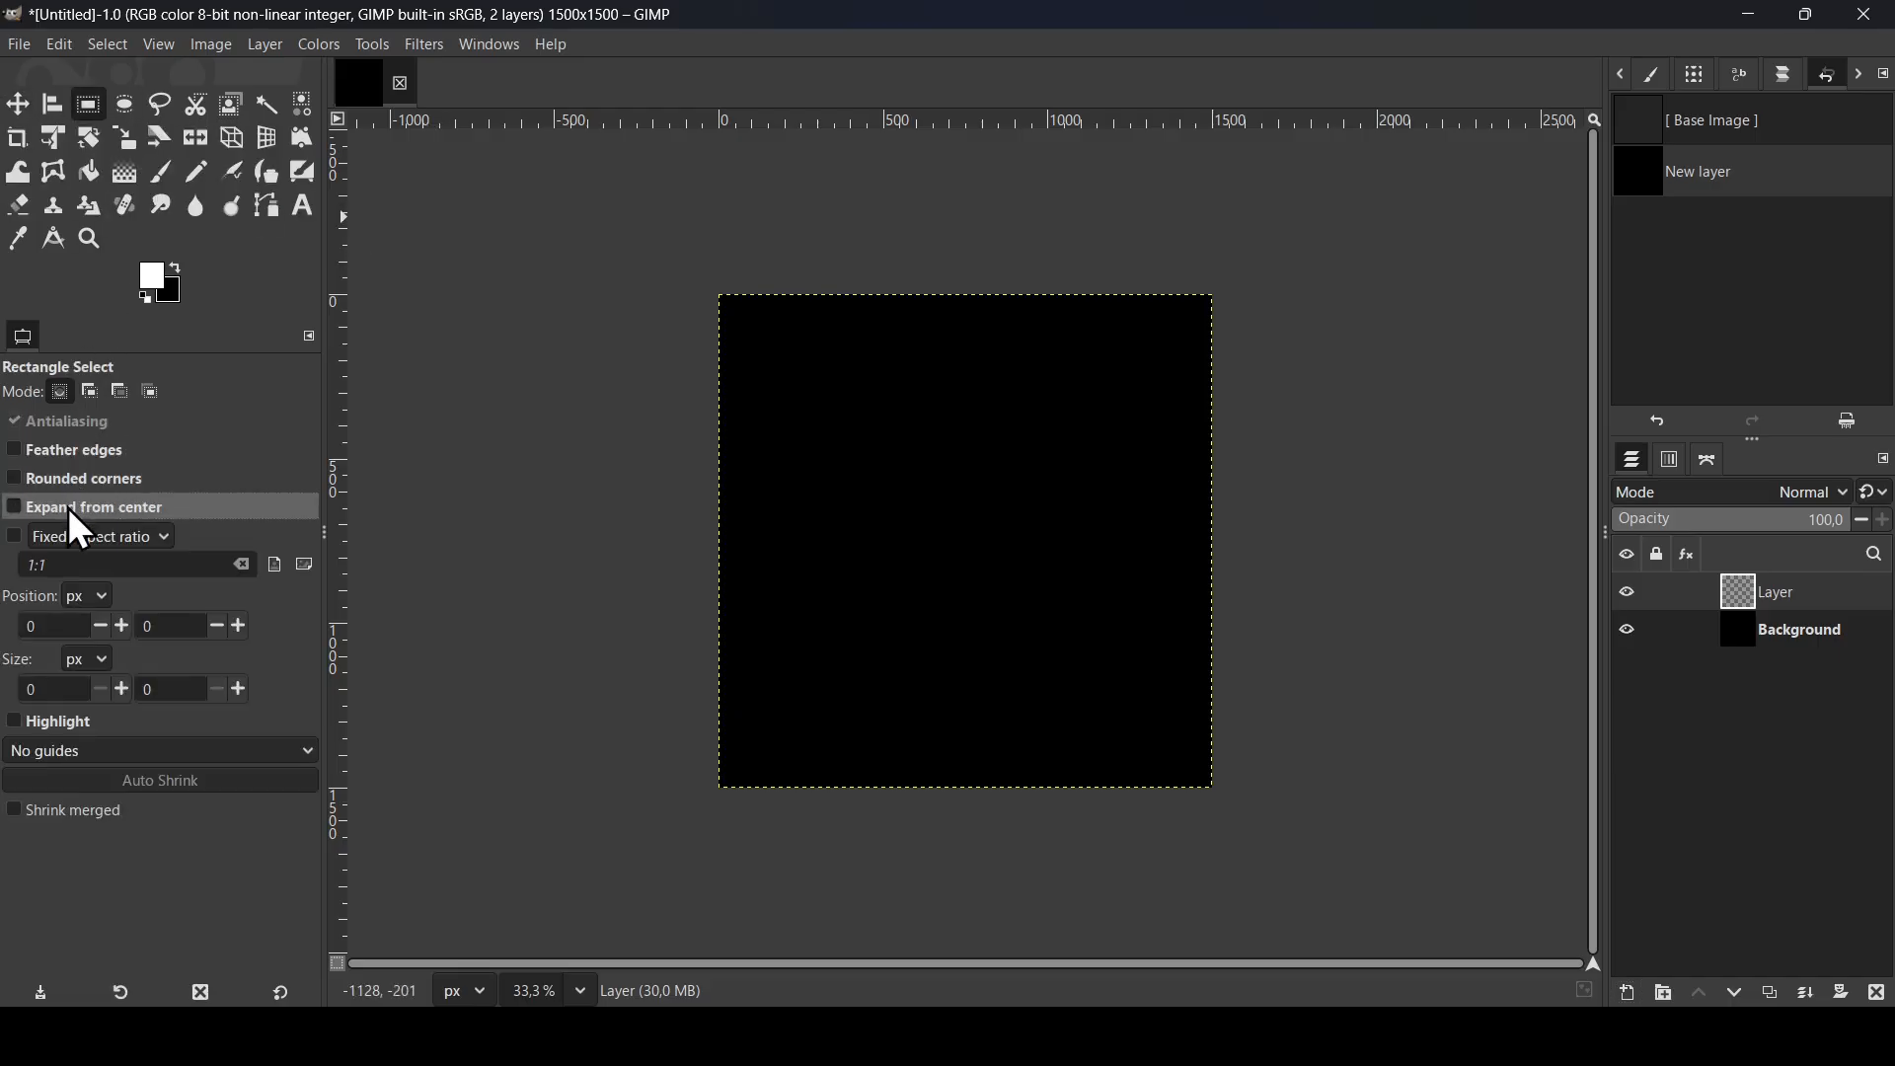
left_click(14, 538)
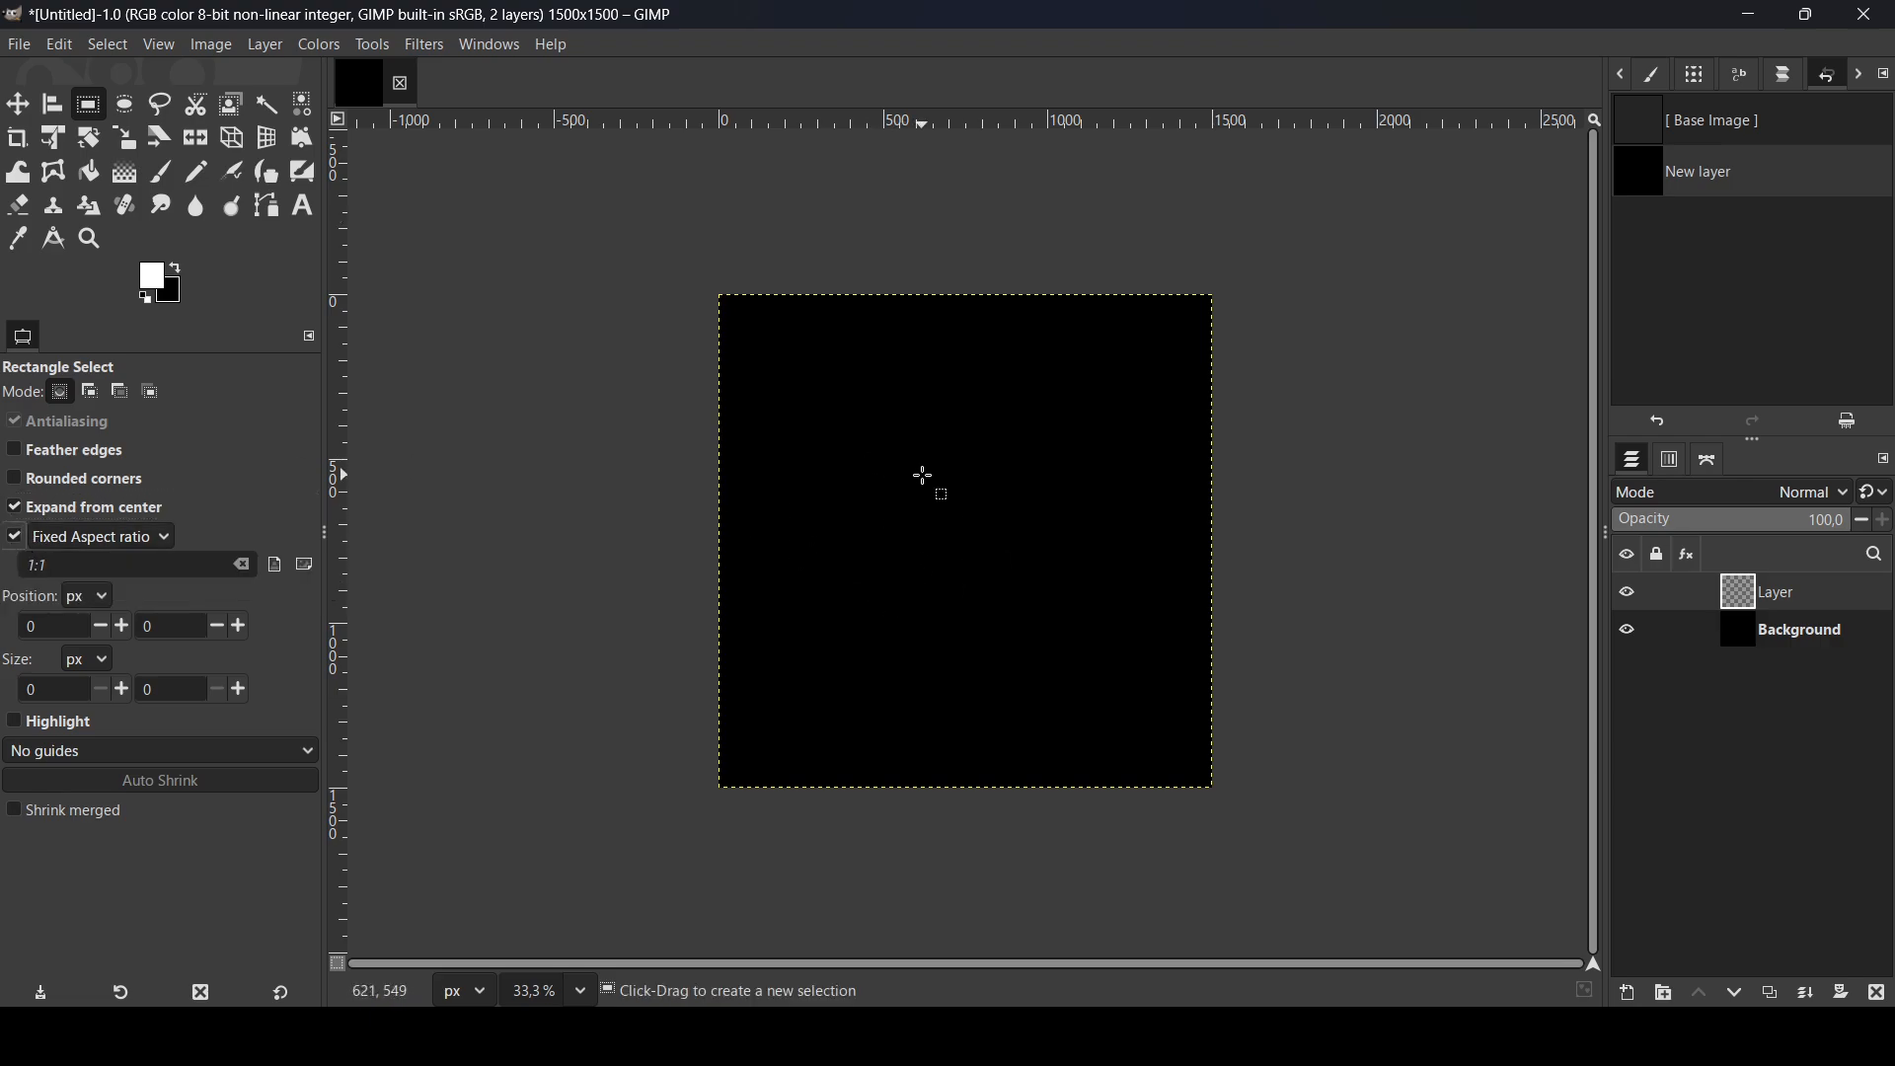
left_click_drag(920, 476, 970, 526)
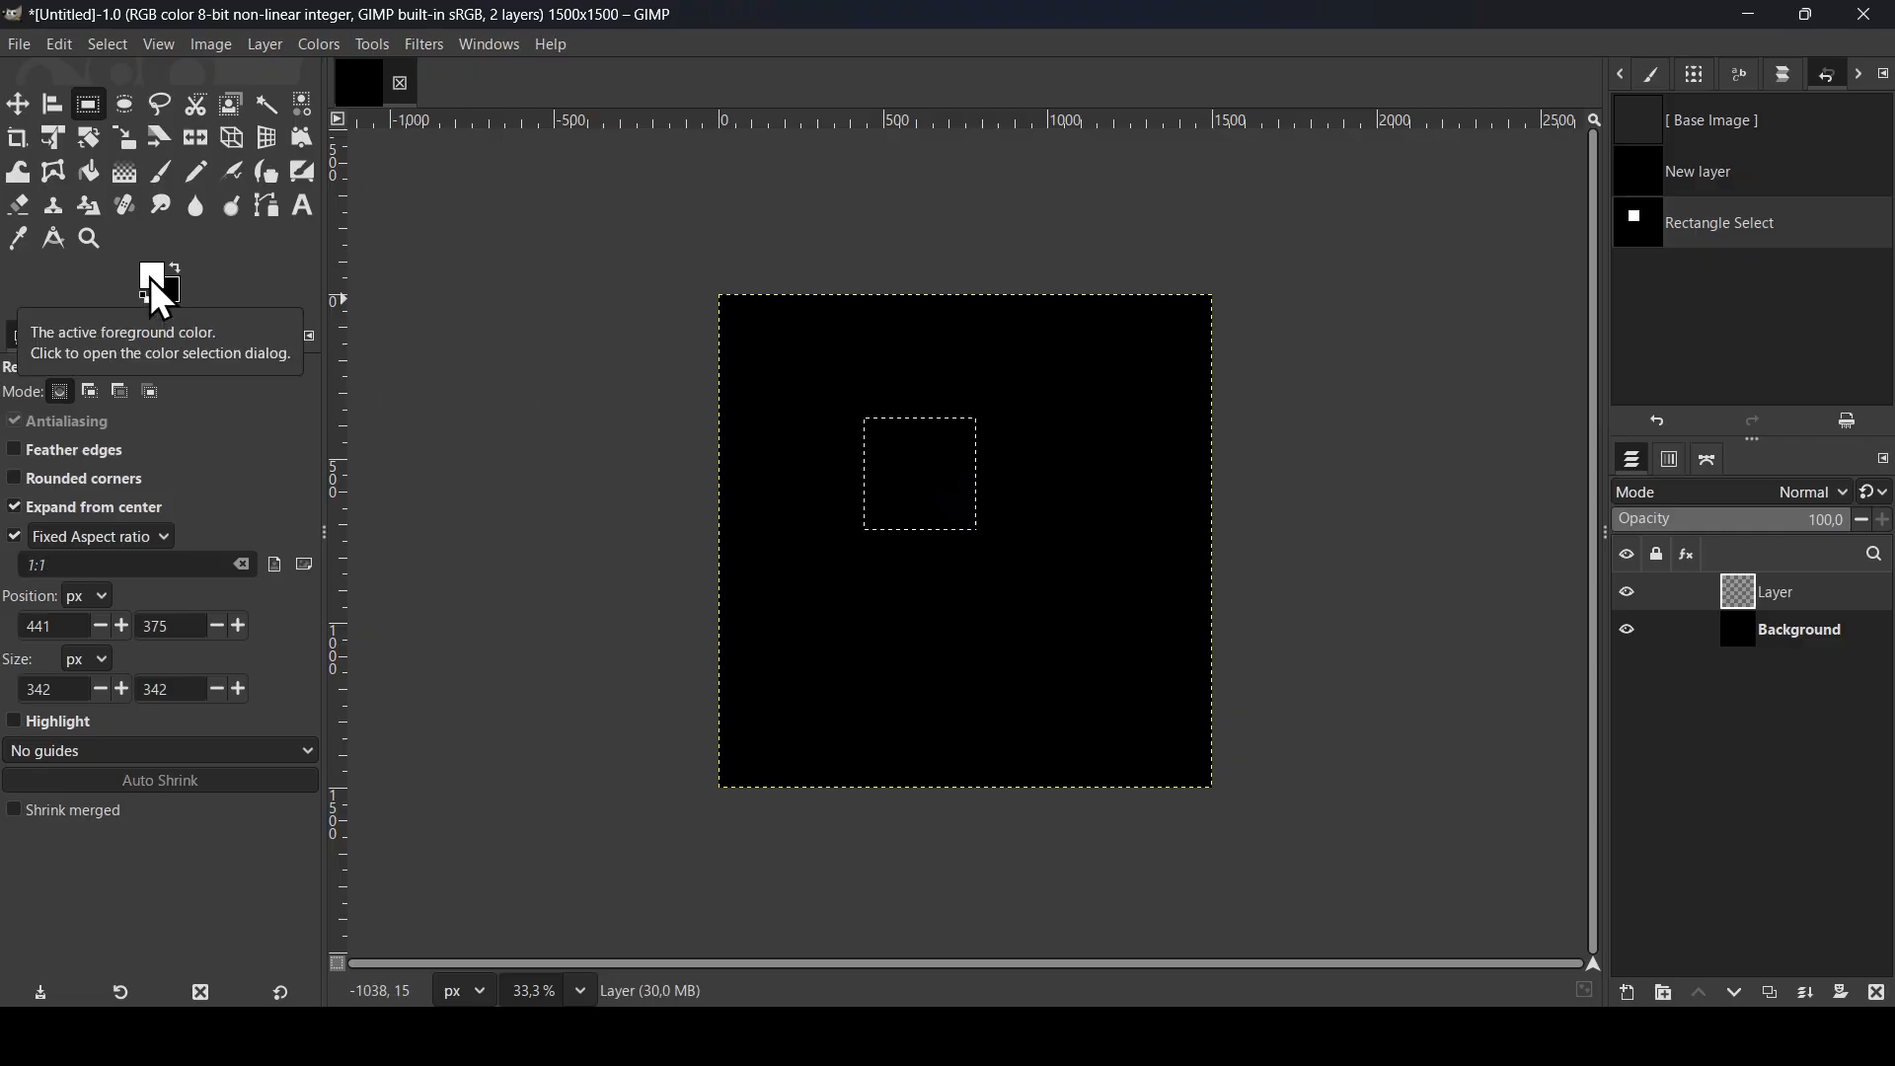
Step: Fill the square selection with the white foreground color on the new layer and clear the selection
left_click_drag(150, 277, 854, 411)
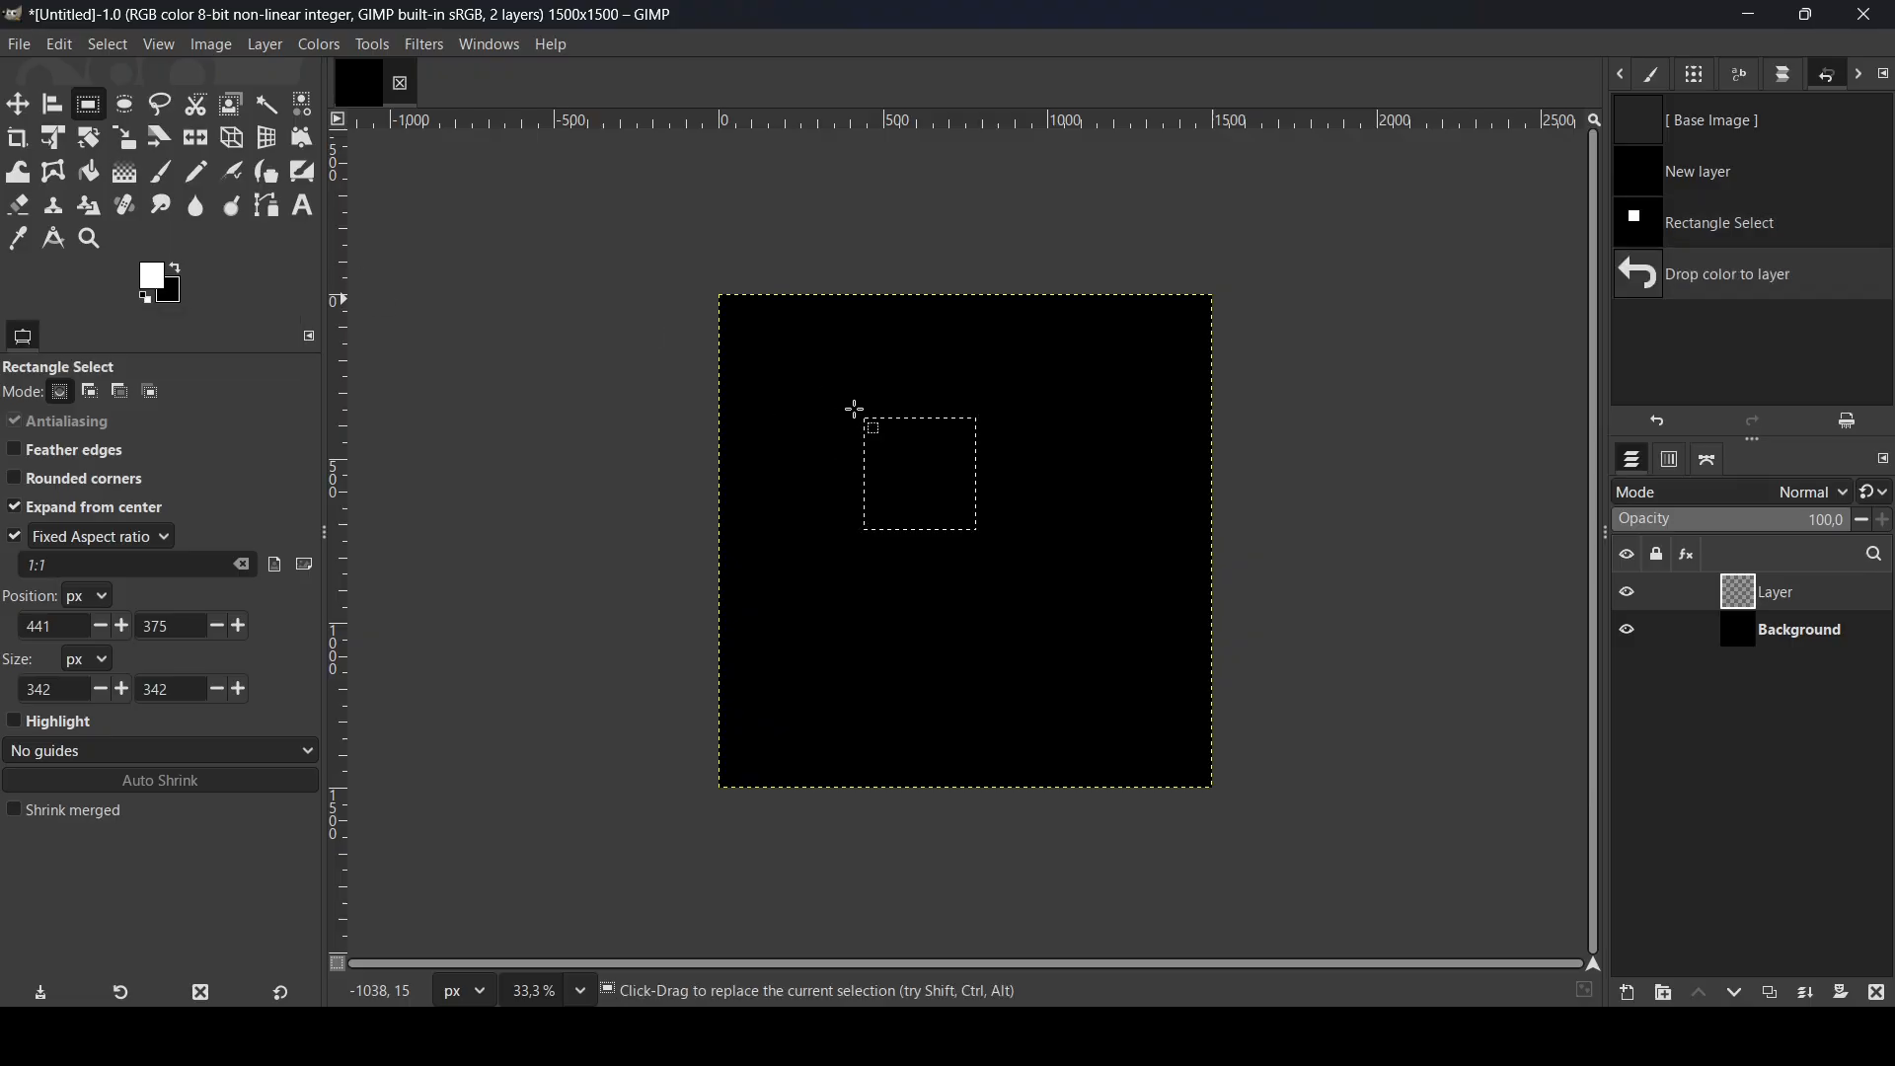
left_click(110, 47)
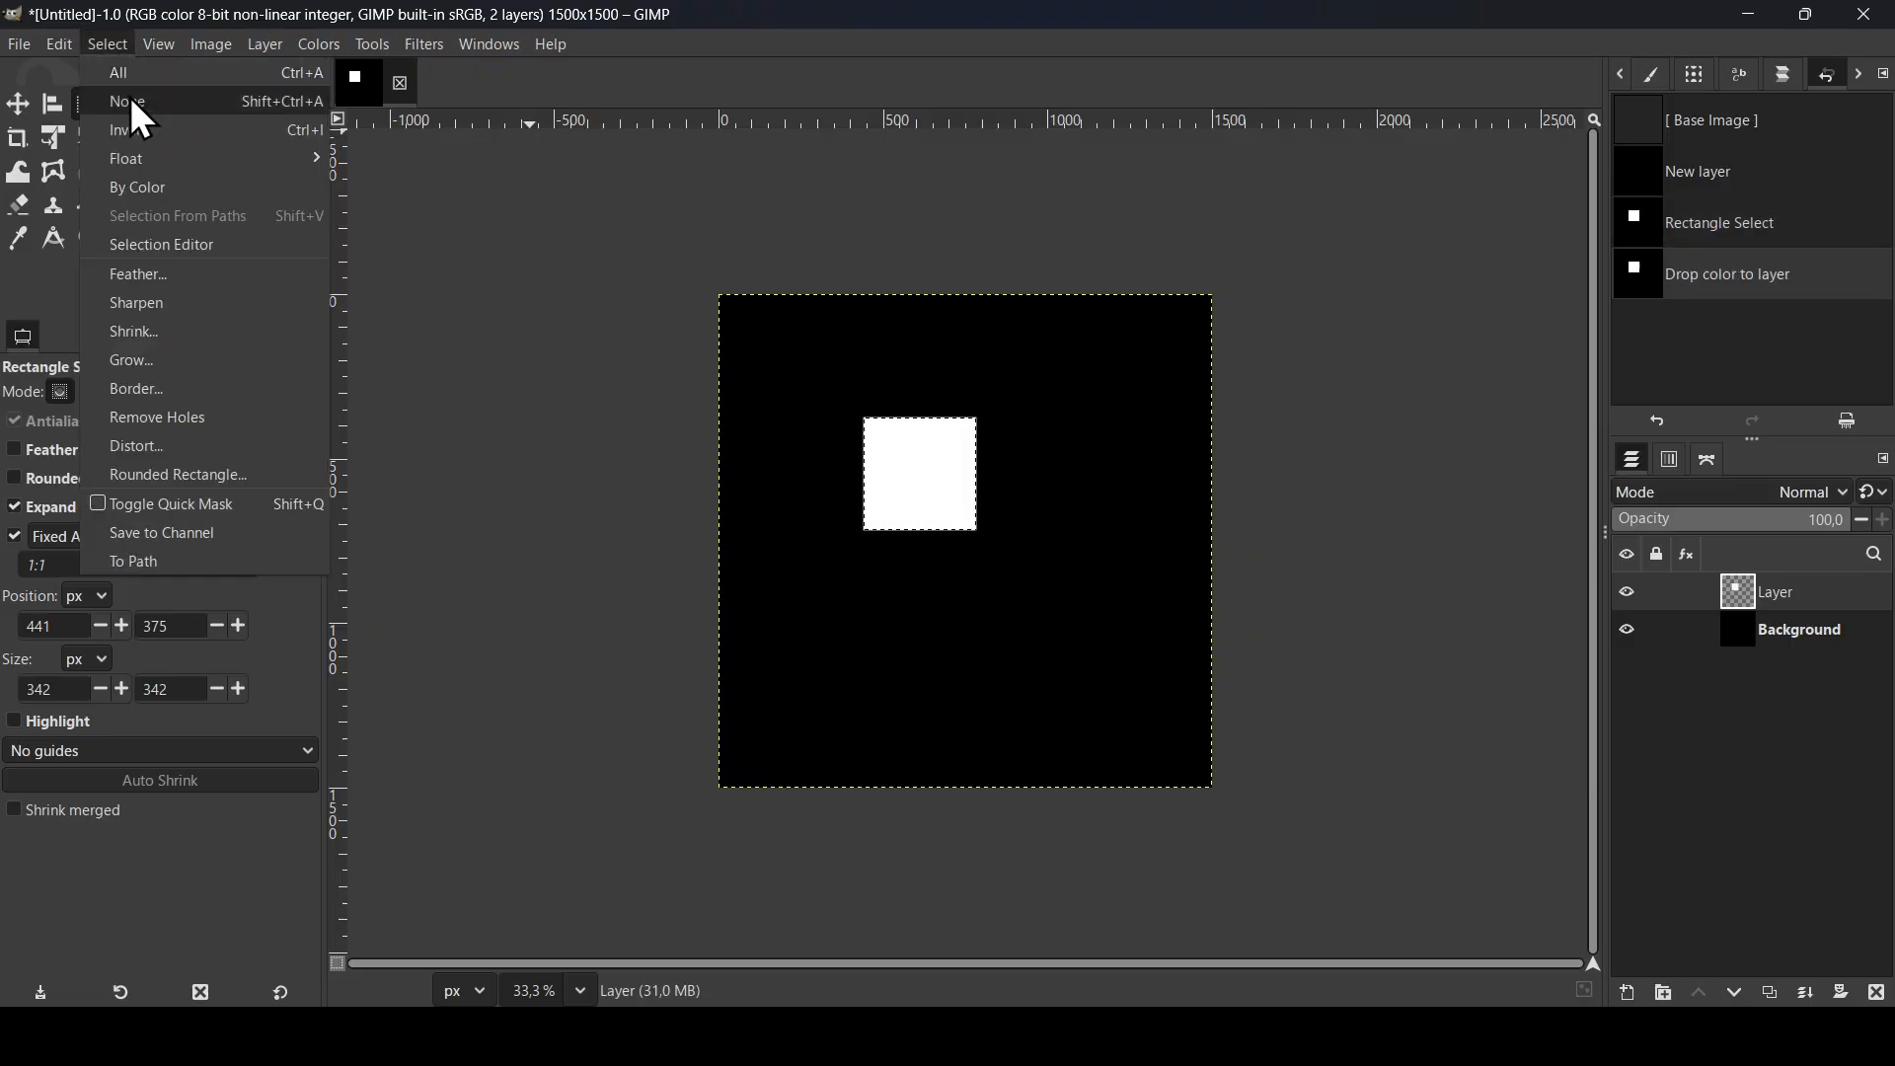
left_click(130, 97)
left_click(125, 104)
left_click(107, 45)
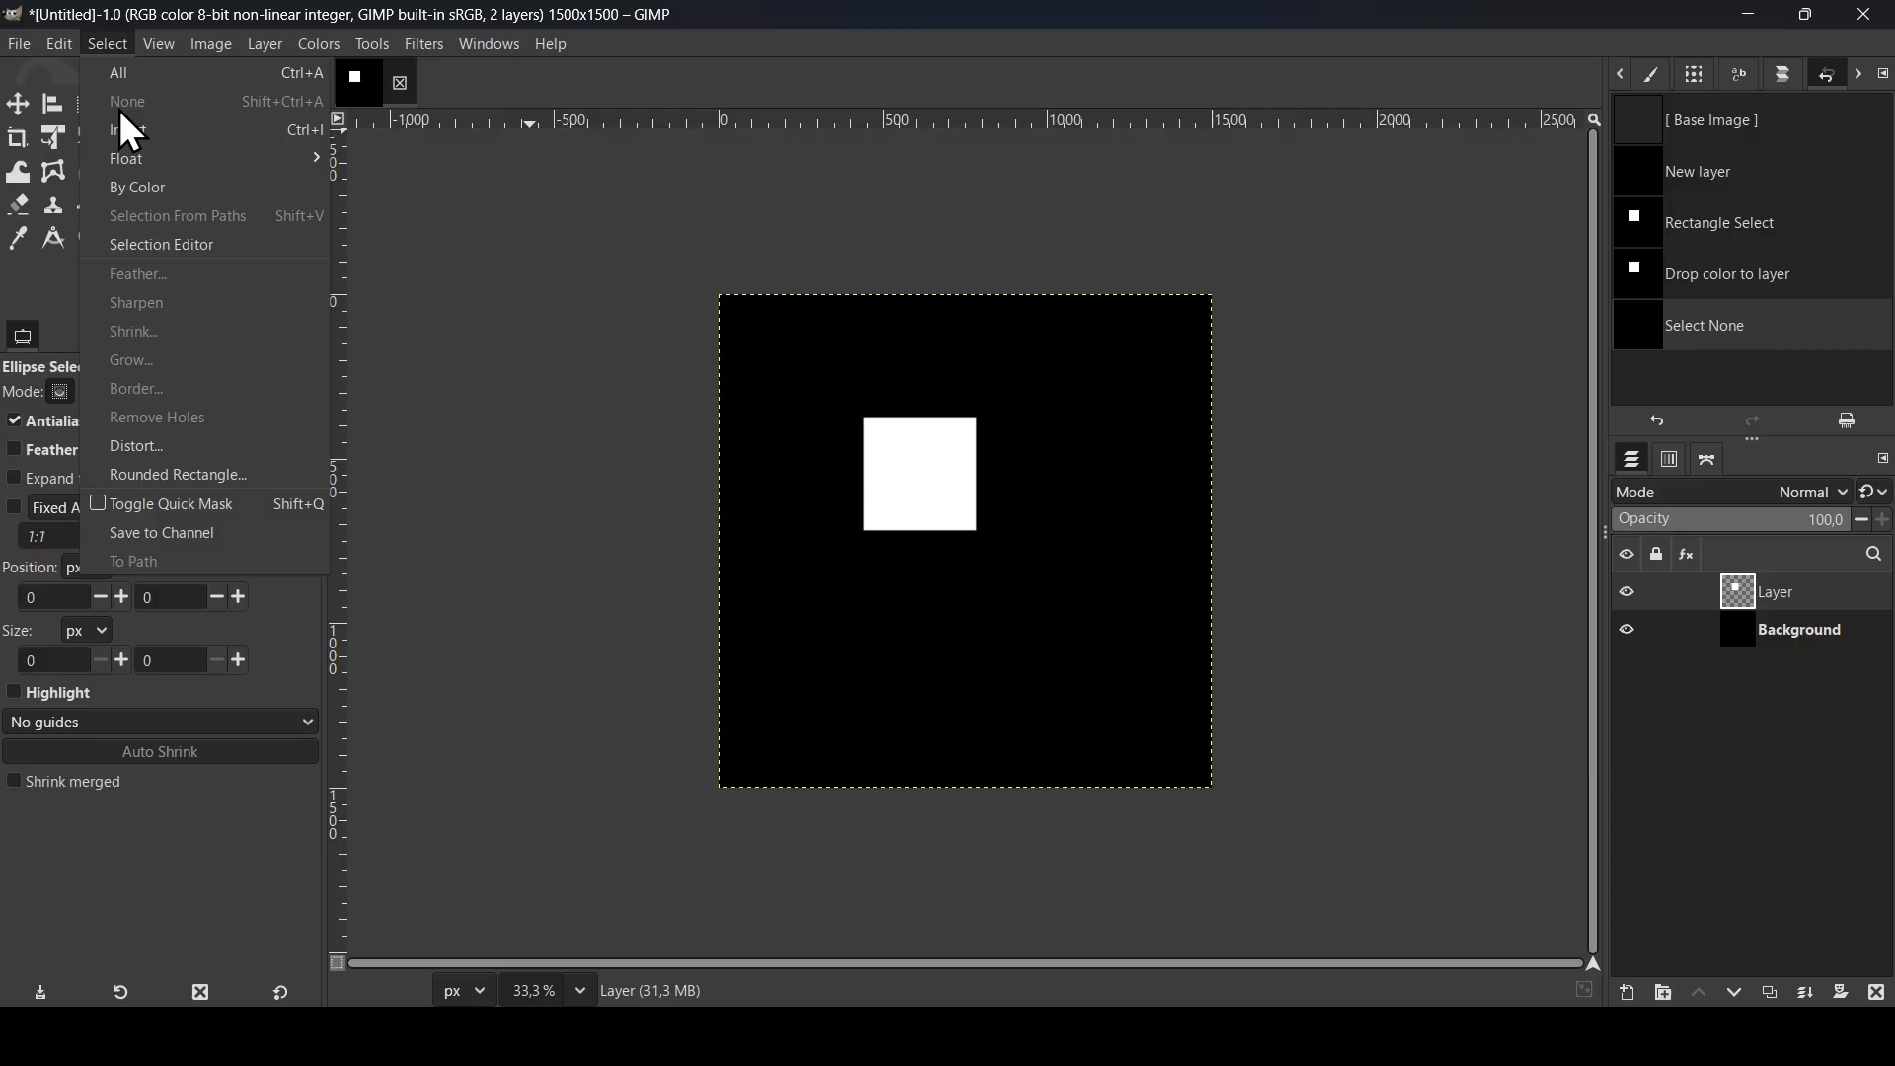
left_click(617, 210)
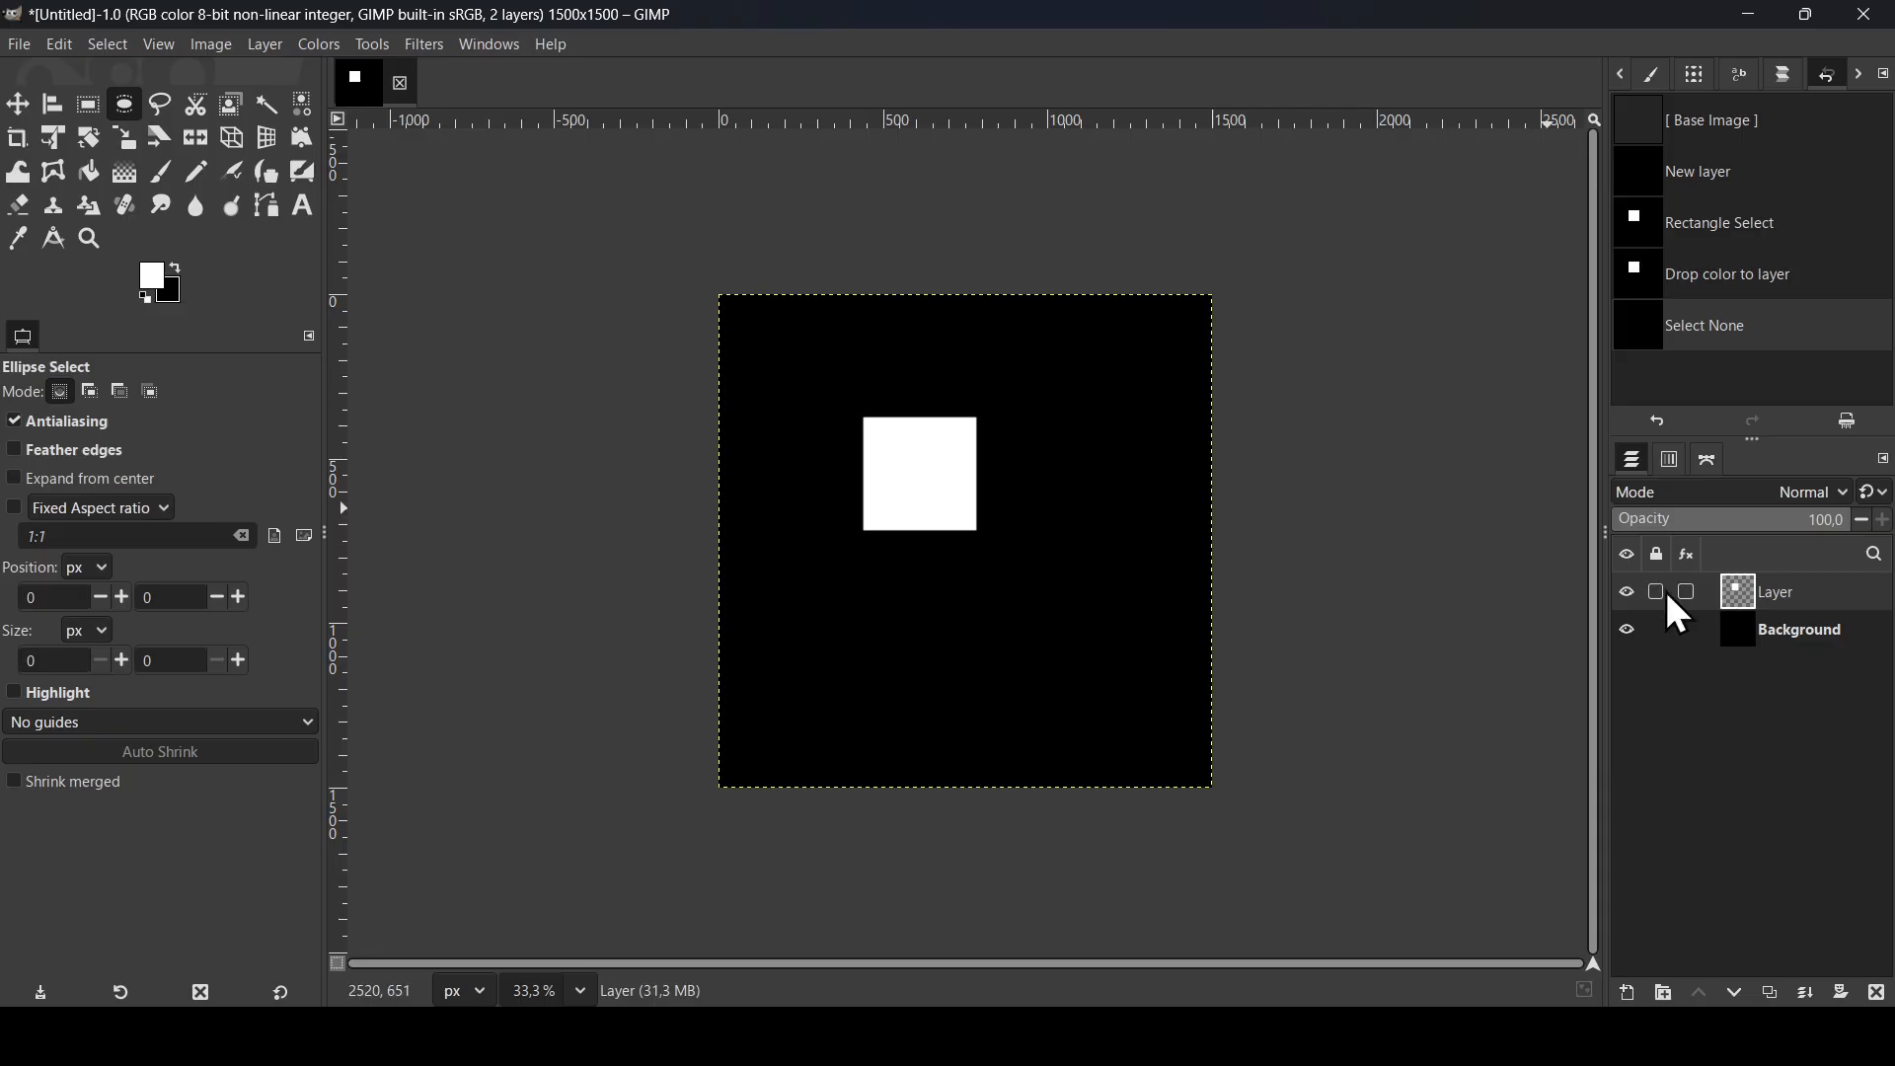
left_click(1629, 592)
left_click(1629, 592)
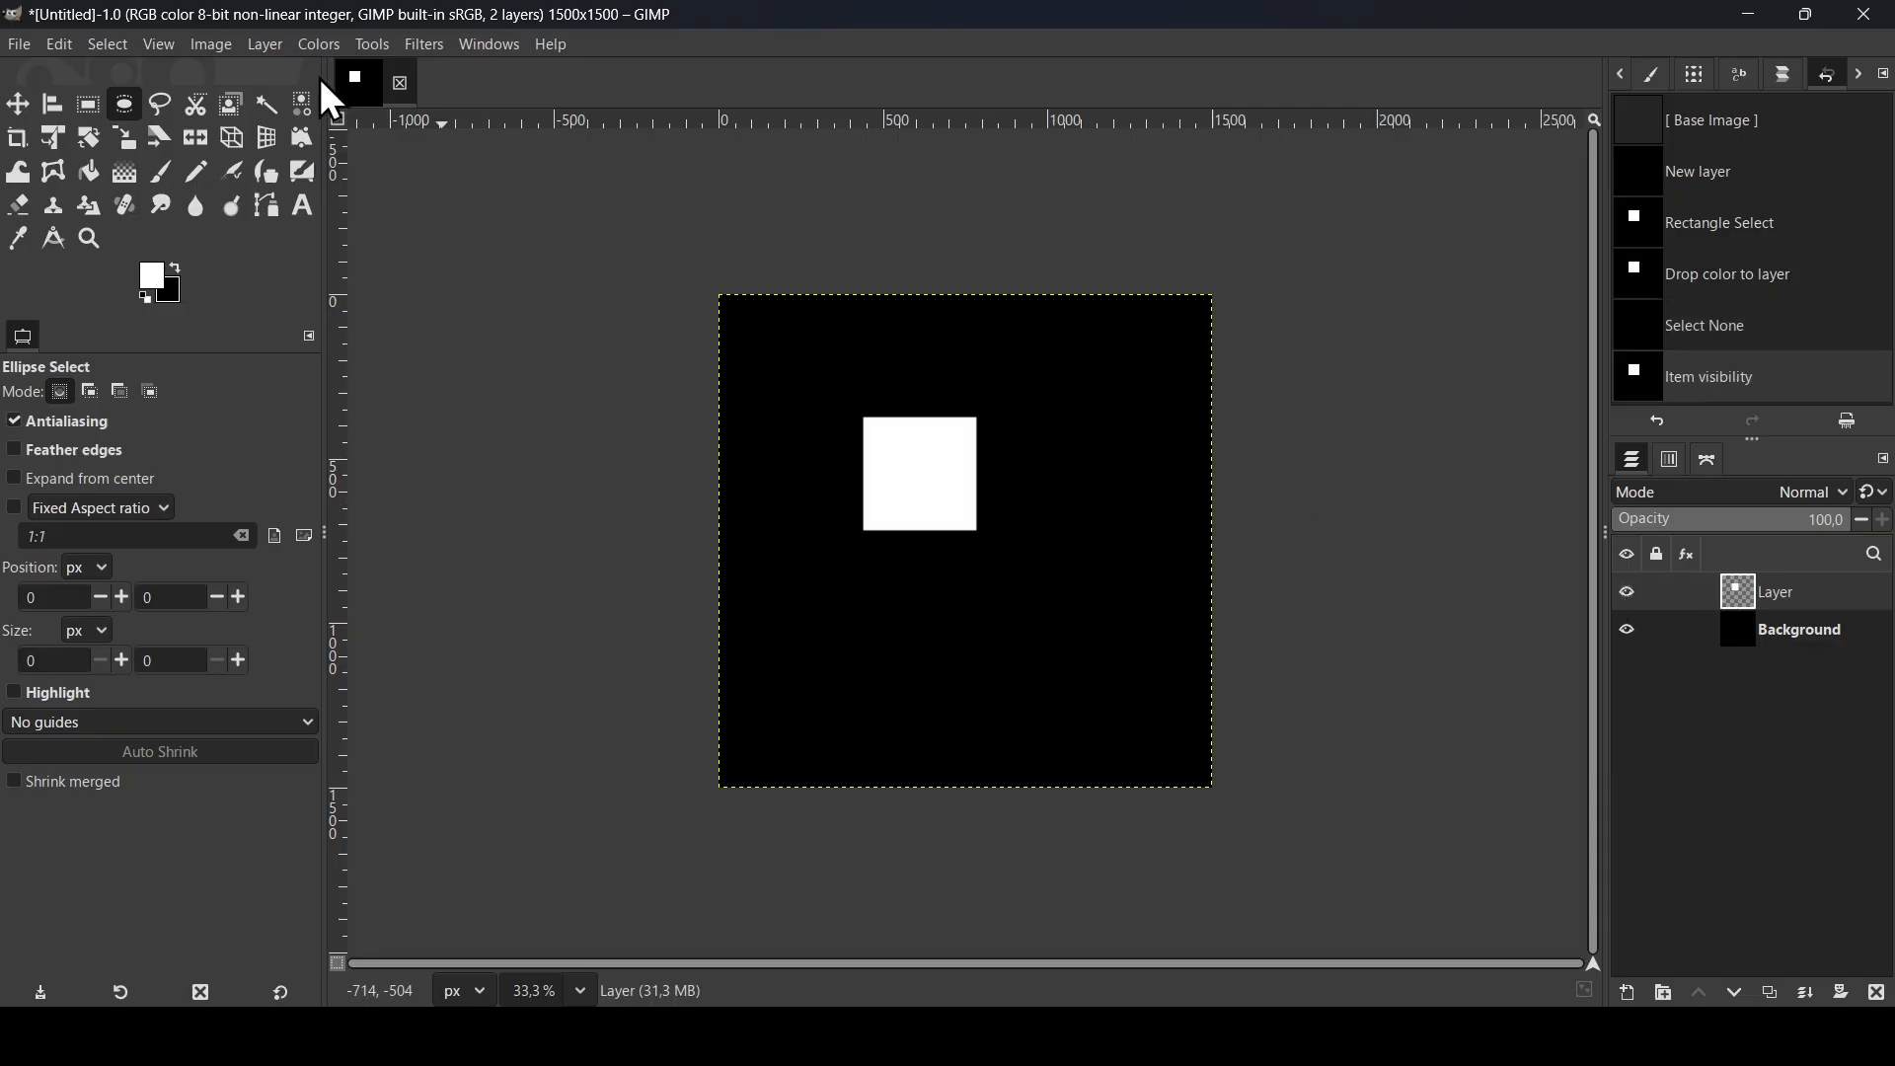
Step: Crop the square's layer to its content and center it horizontally and vertically relative to the image
left_click(265, 46)
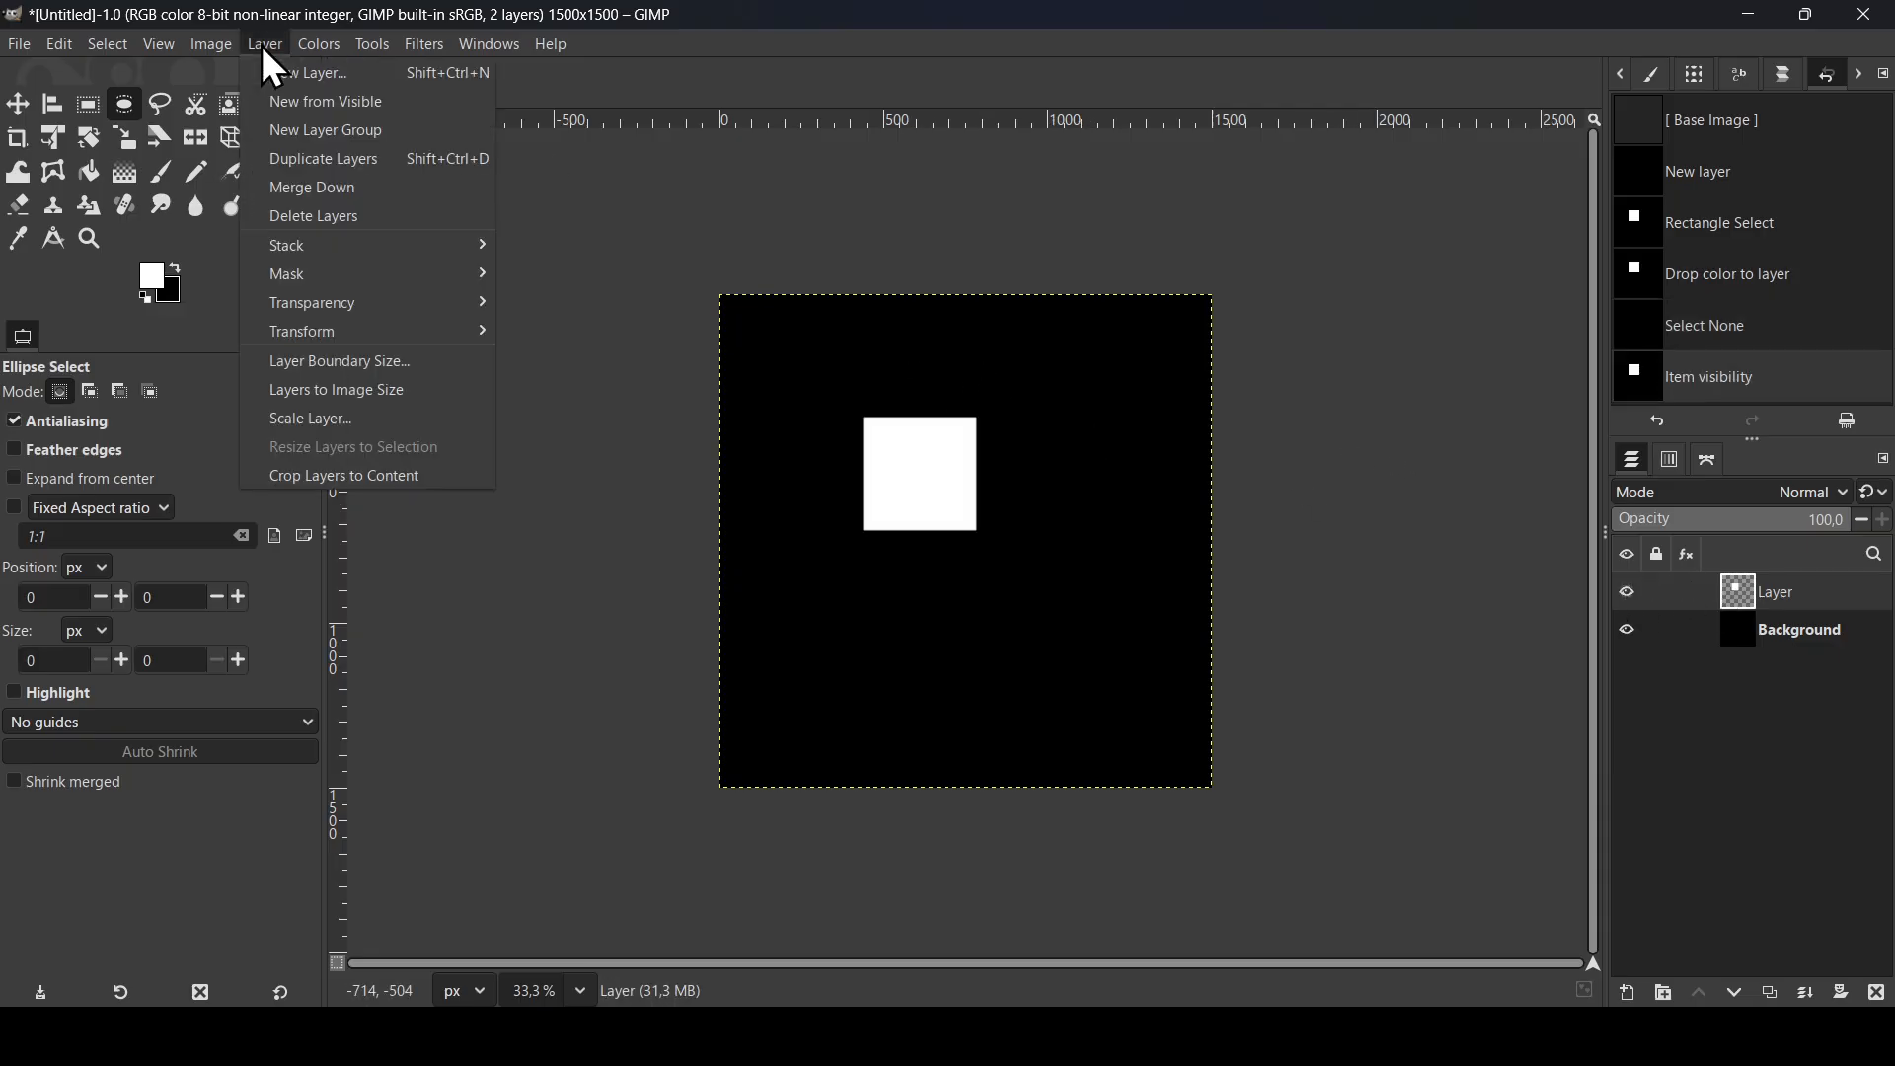
left_click(323, 476)
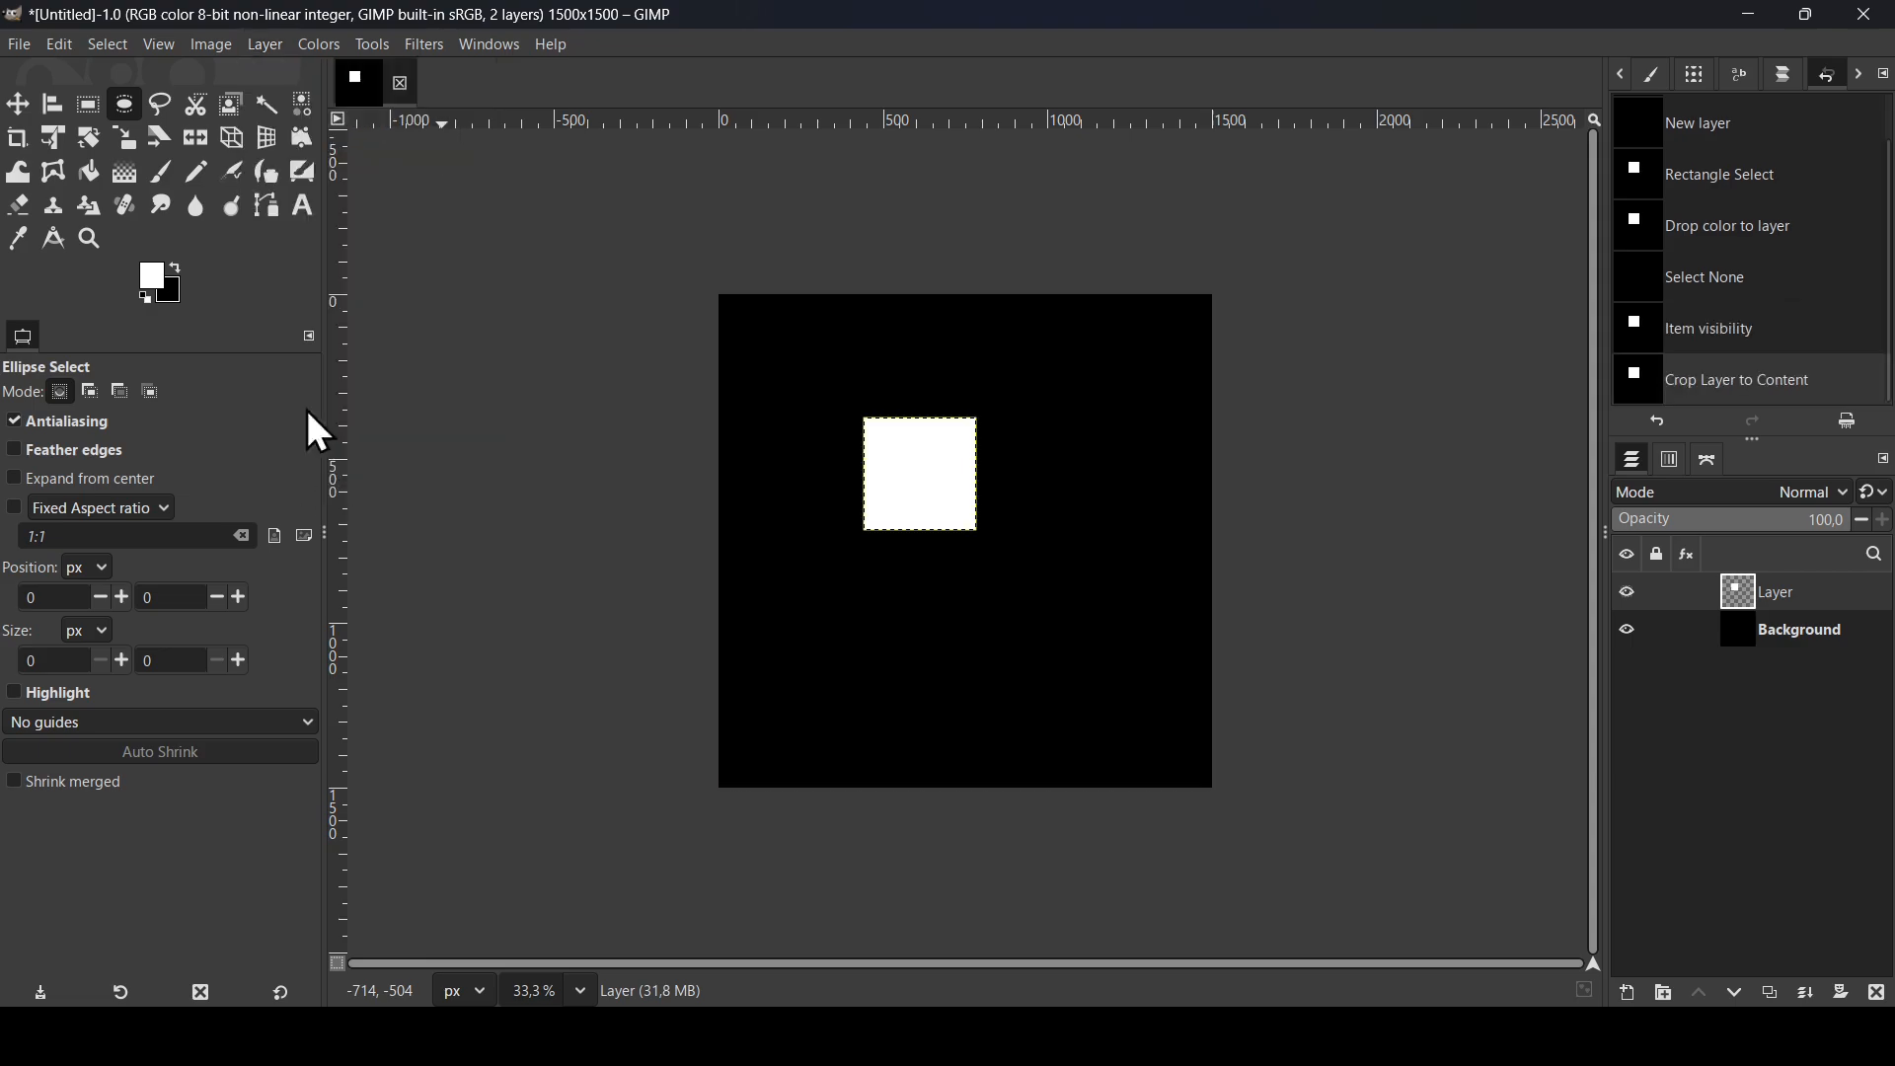
left_click(53, 109)
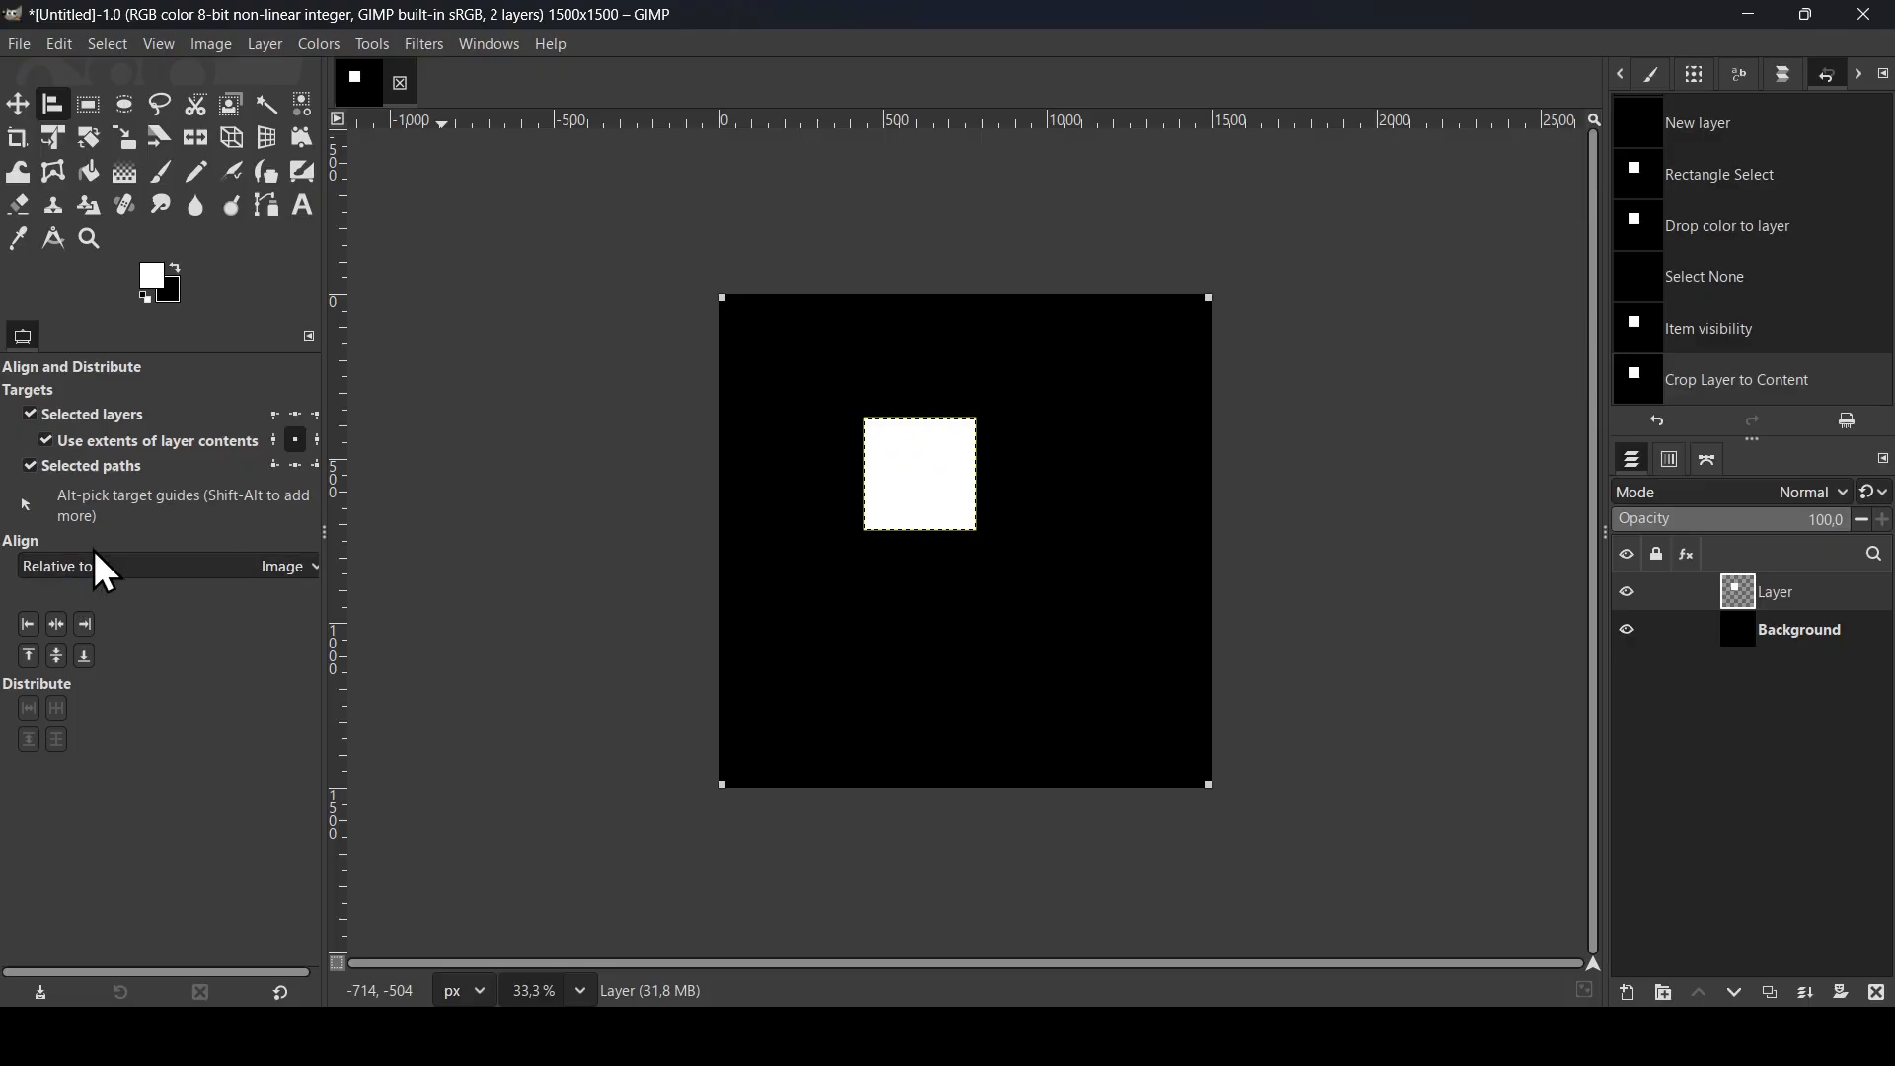
left_click(57, 624)
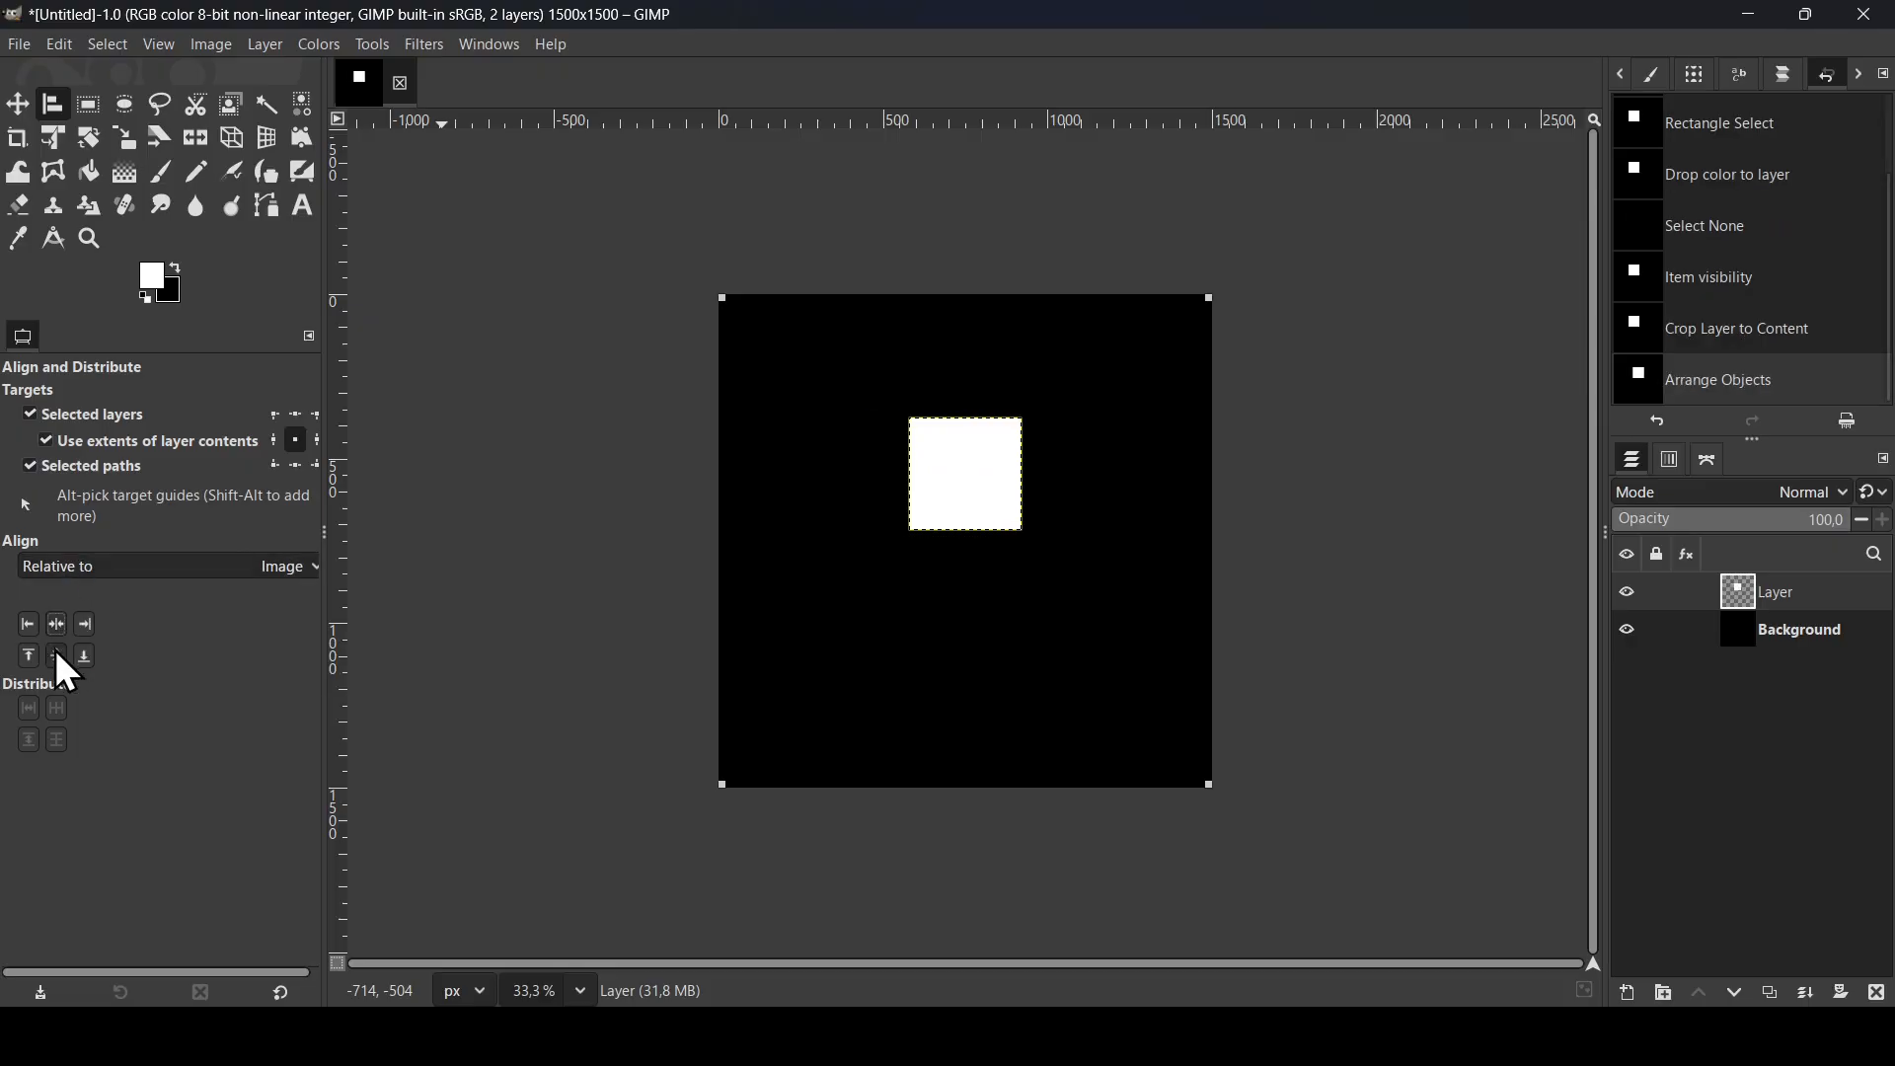
left_click(55, 655)
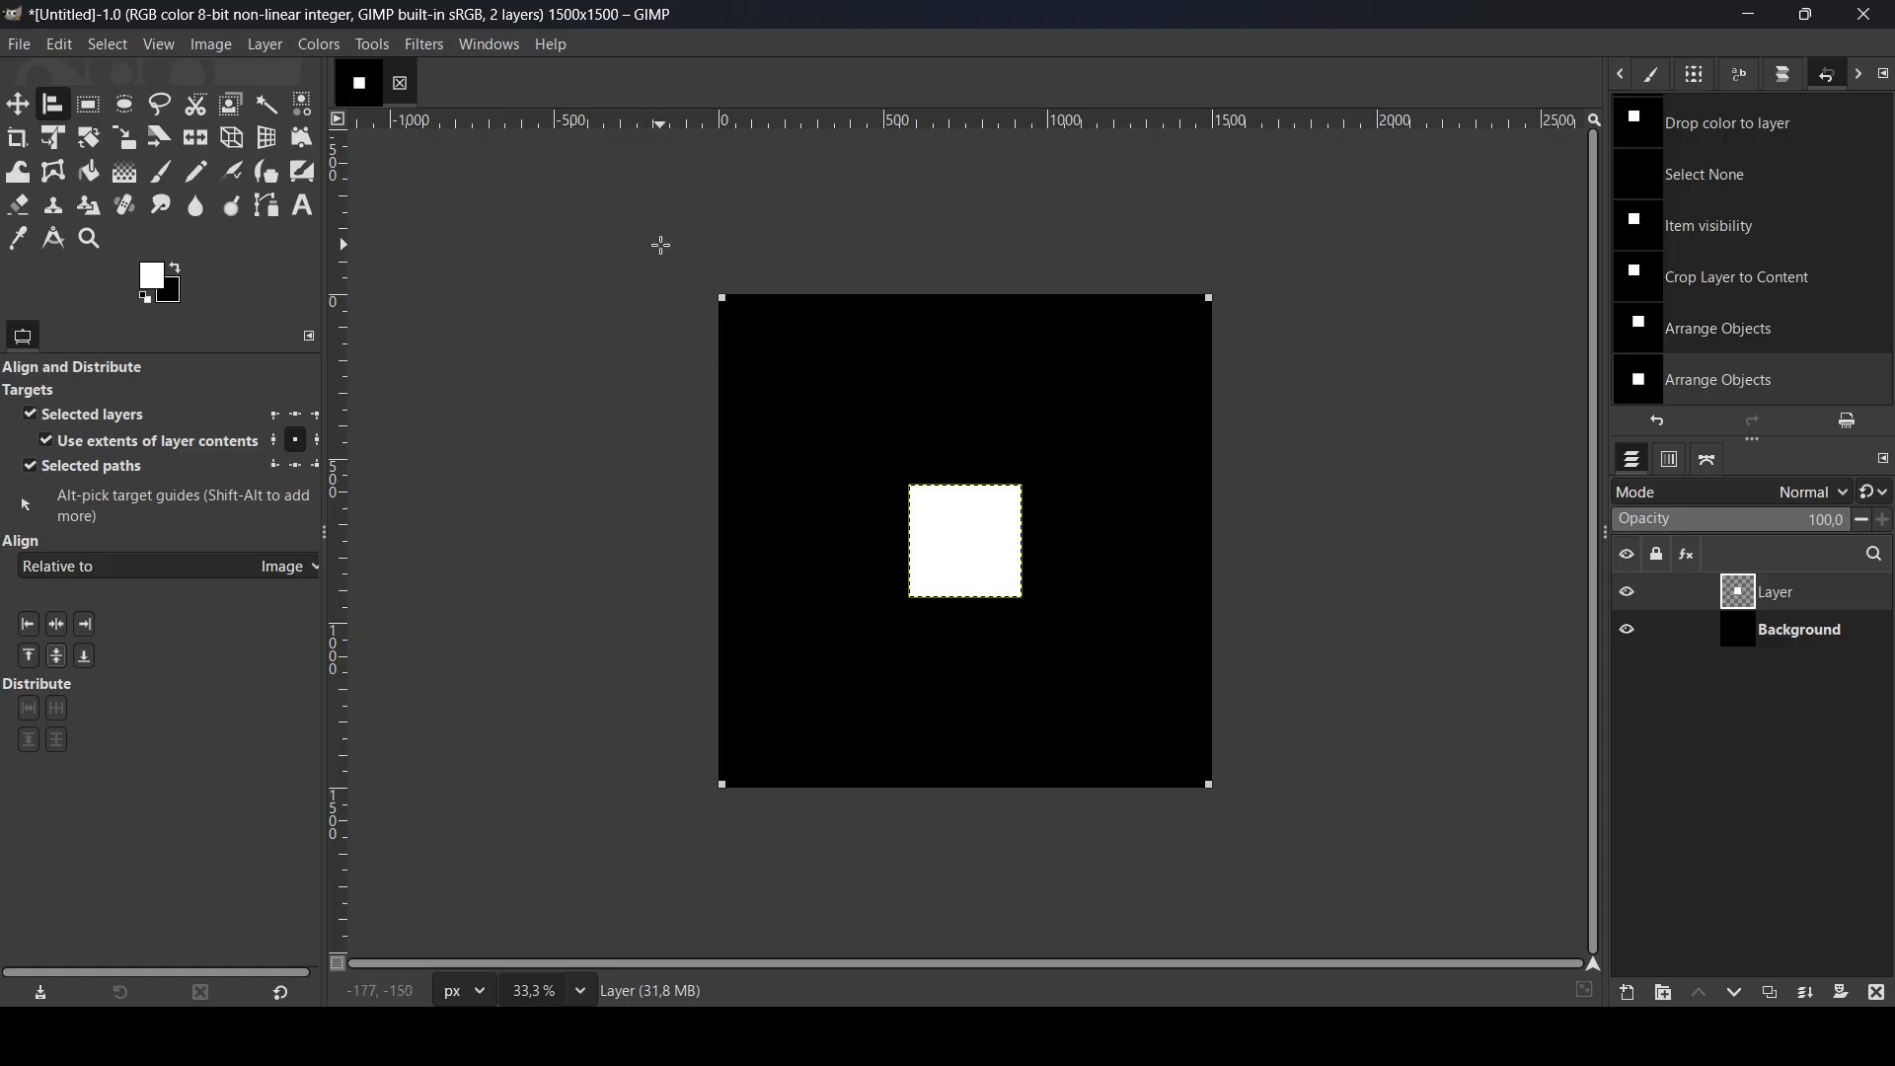
left_click(14, 111)
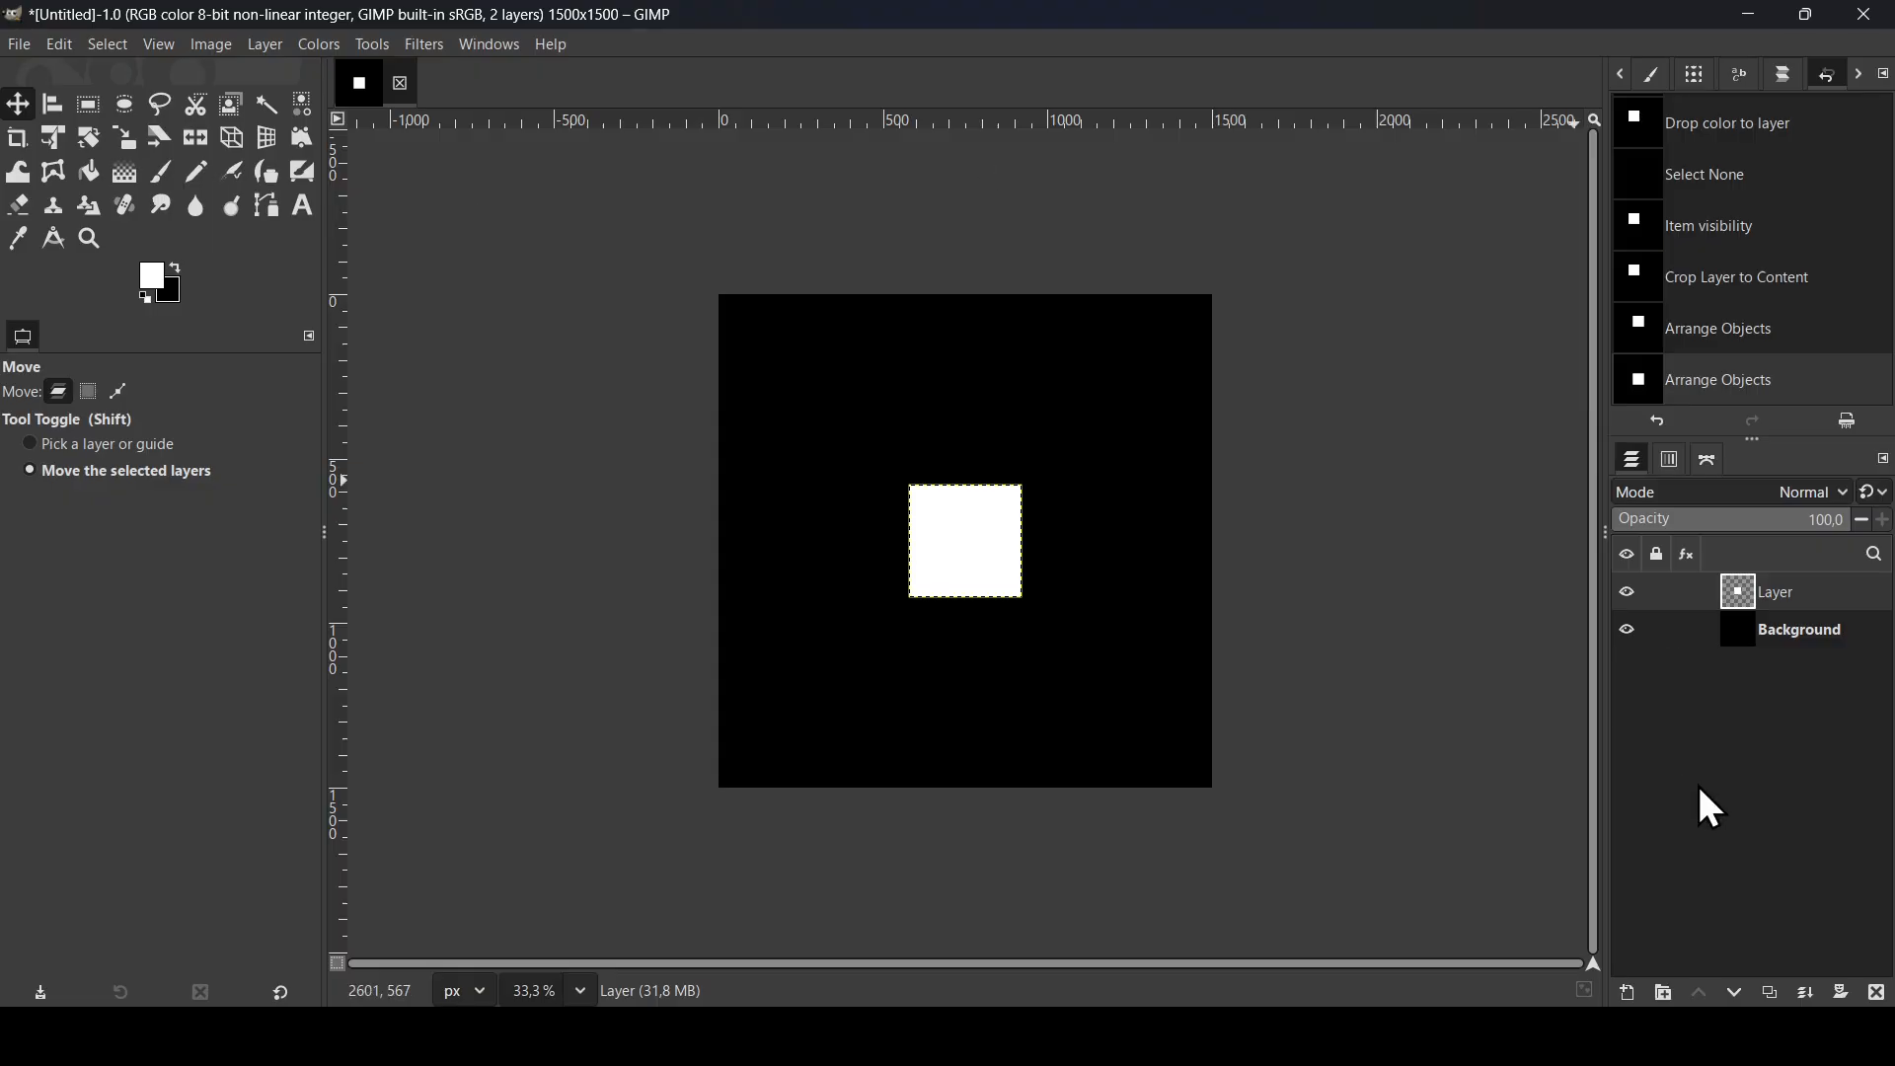
Step: Add another transparent layer above the square and start a Grid pattern on it with line color 20b7c6
left_click(1629, 994)
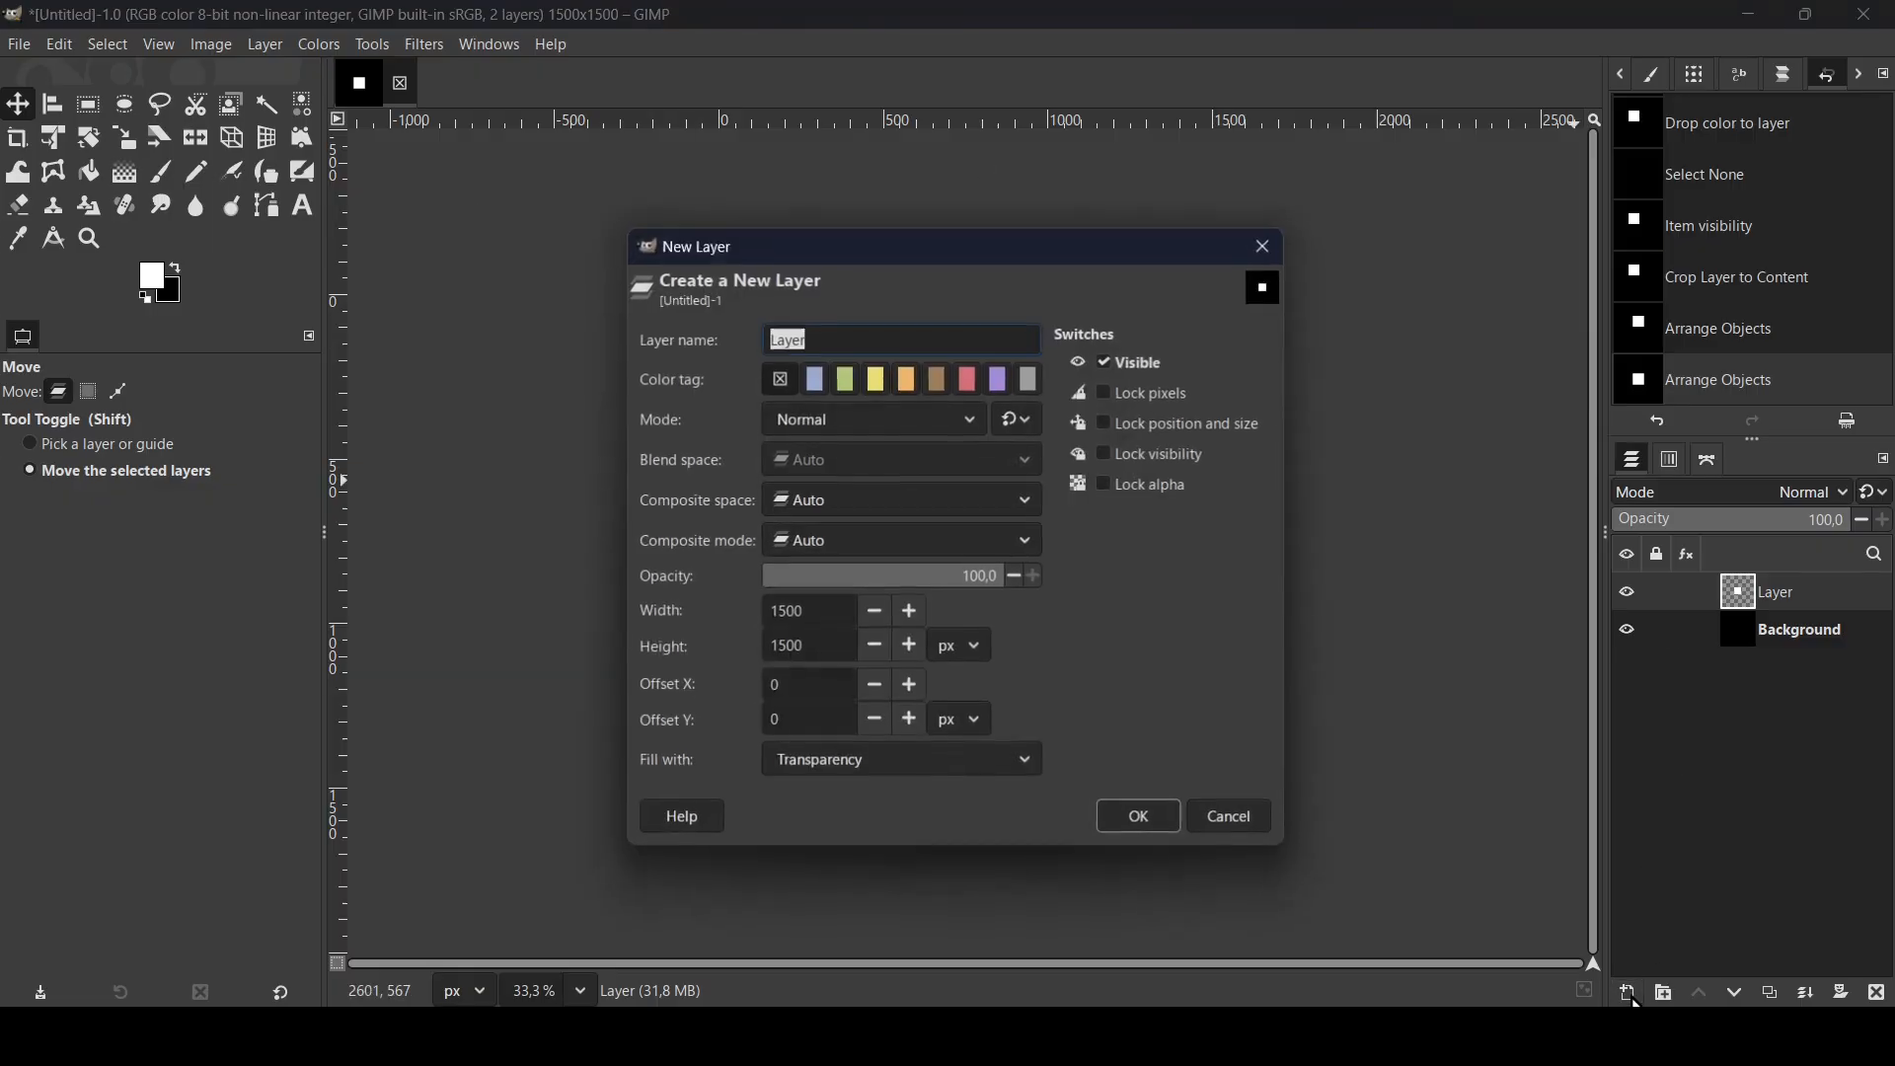
left_click(1174, 822)
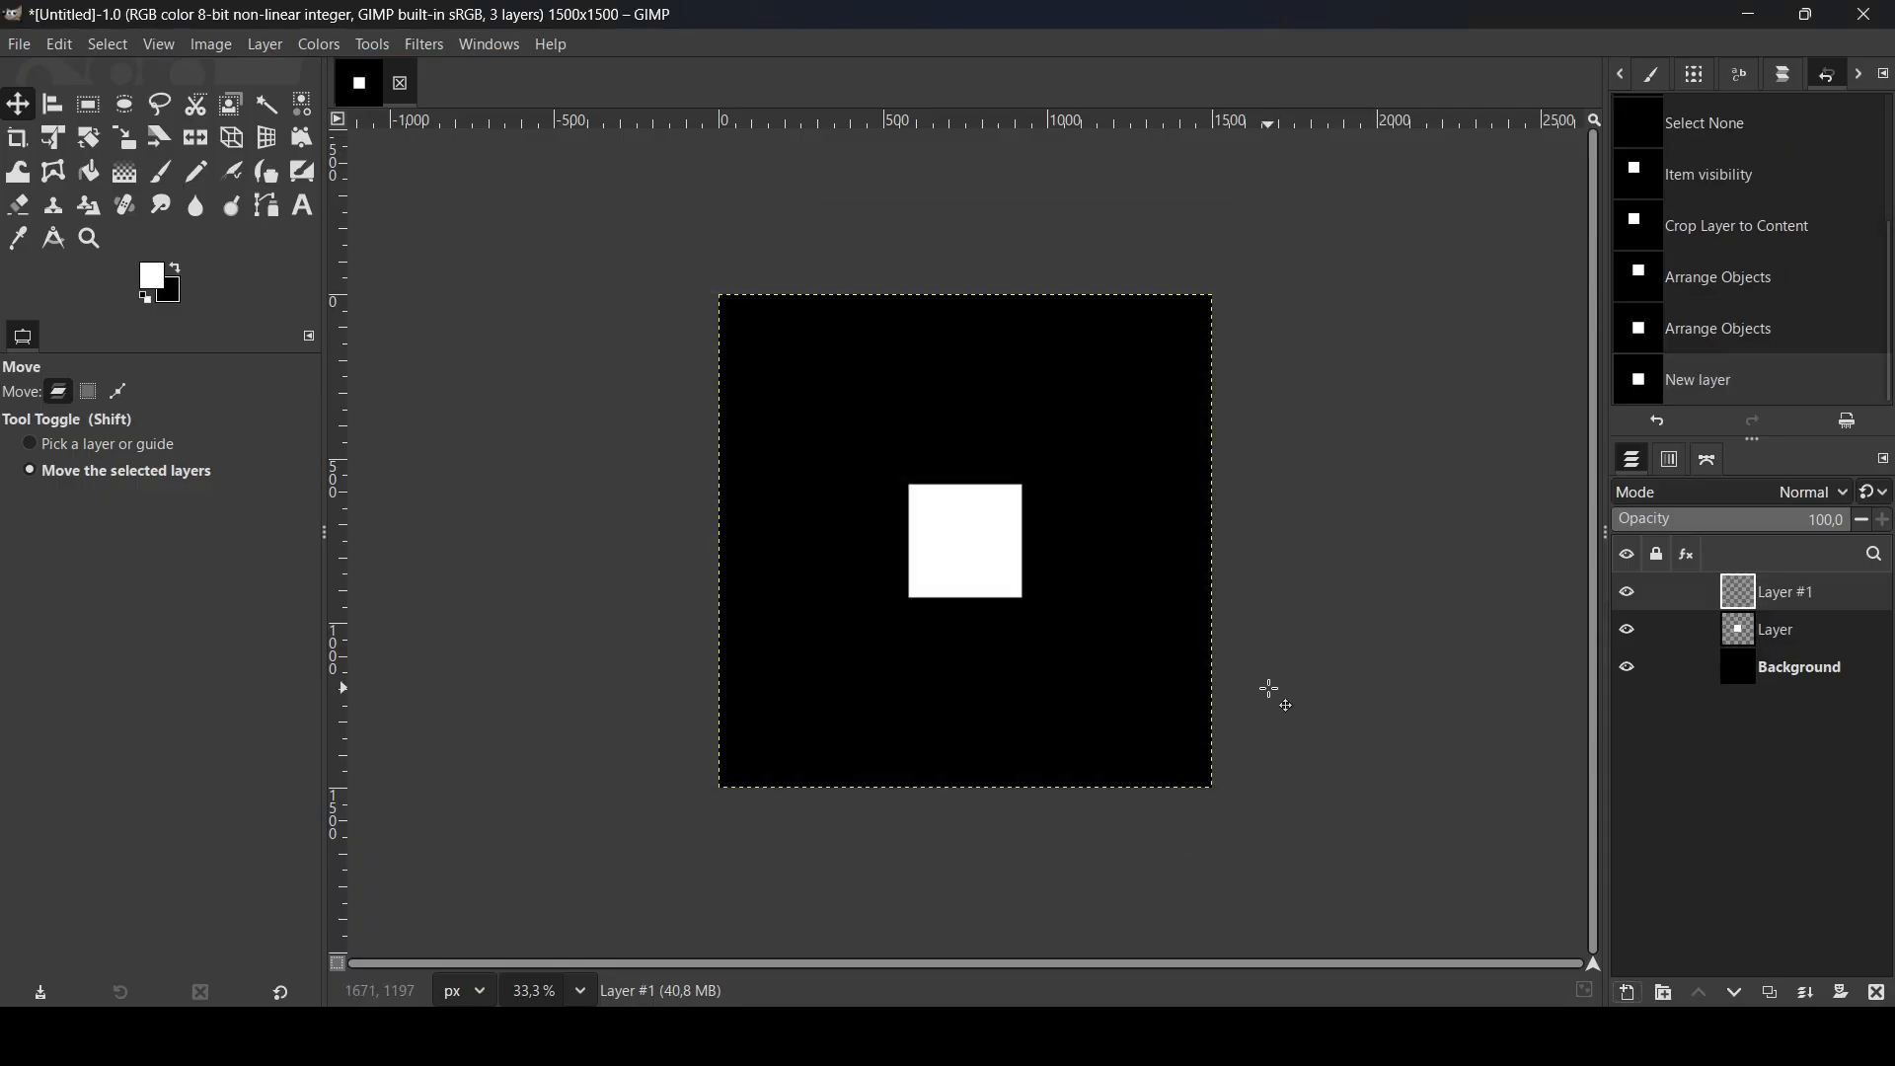
left_click(426, 46)
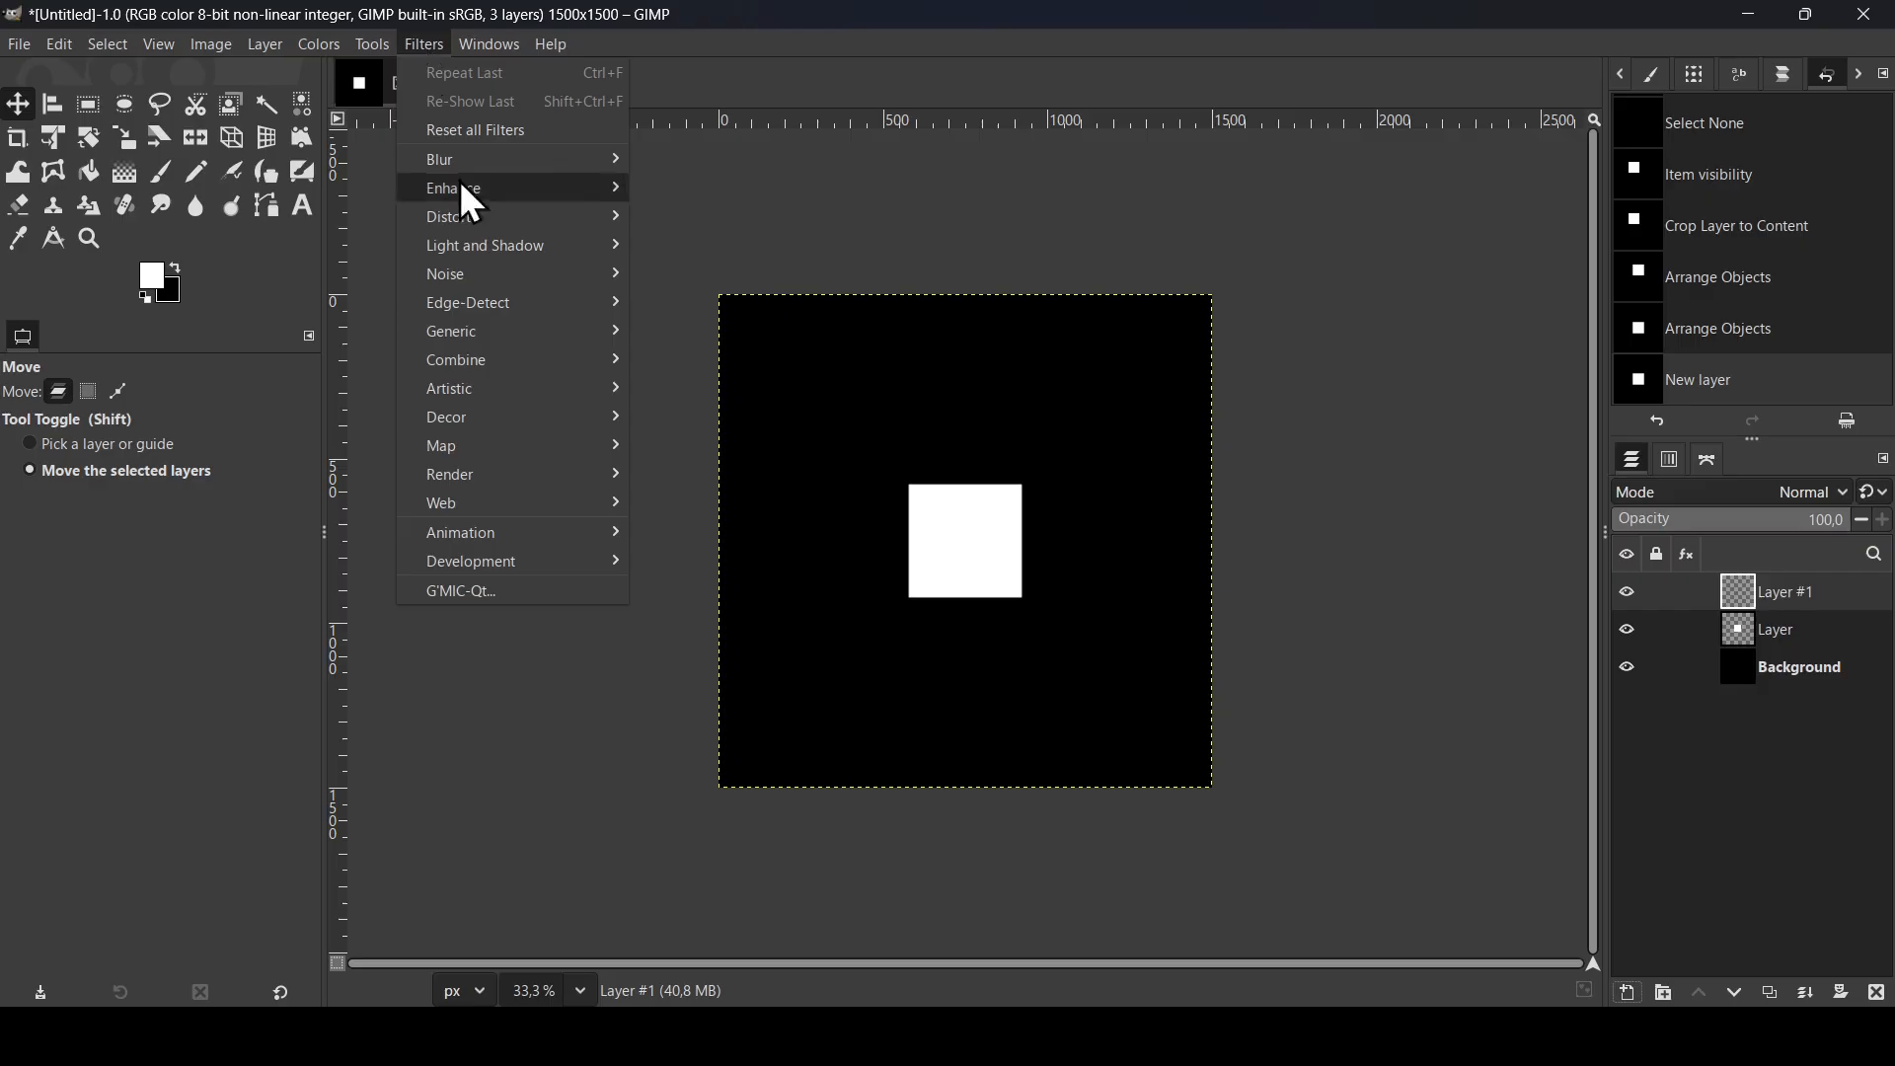
mouse_move(482, 478)
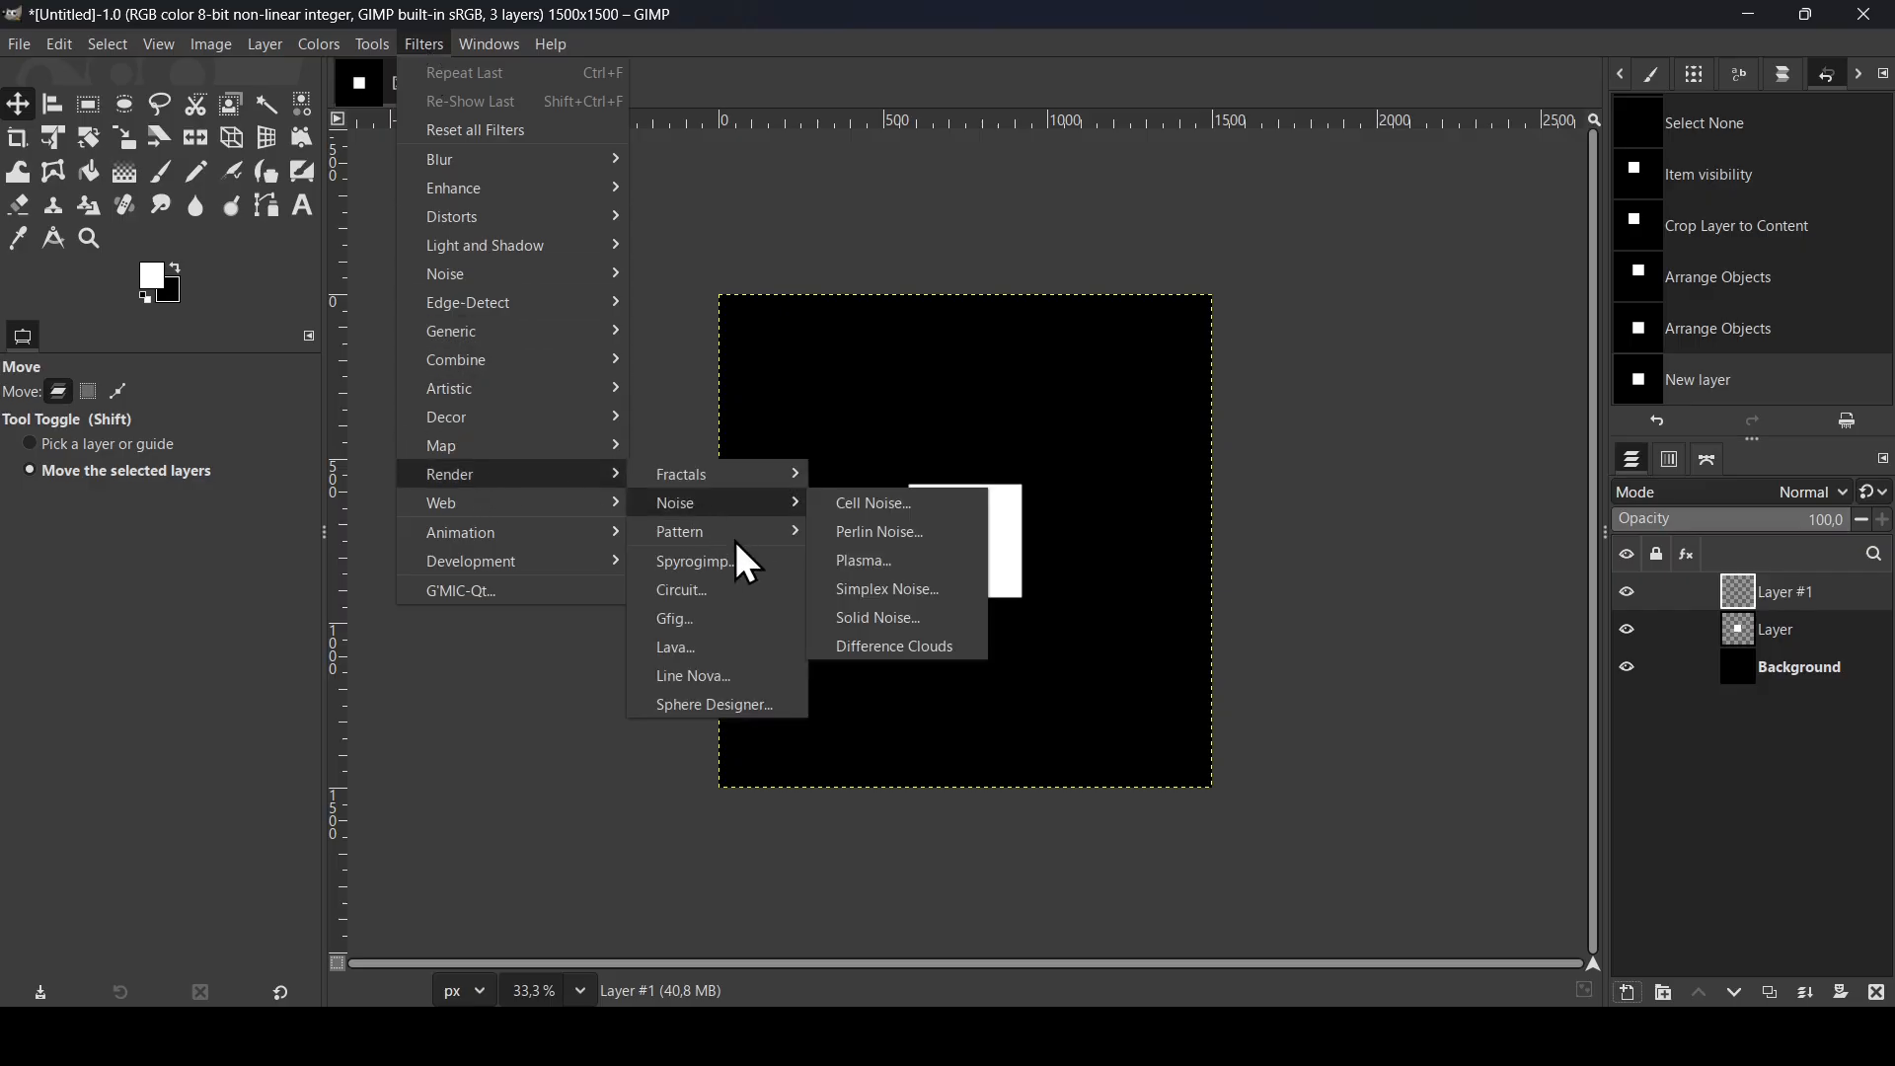
mouse_move(706, 539)
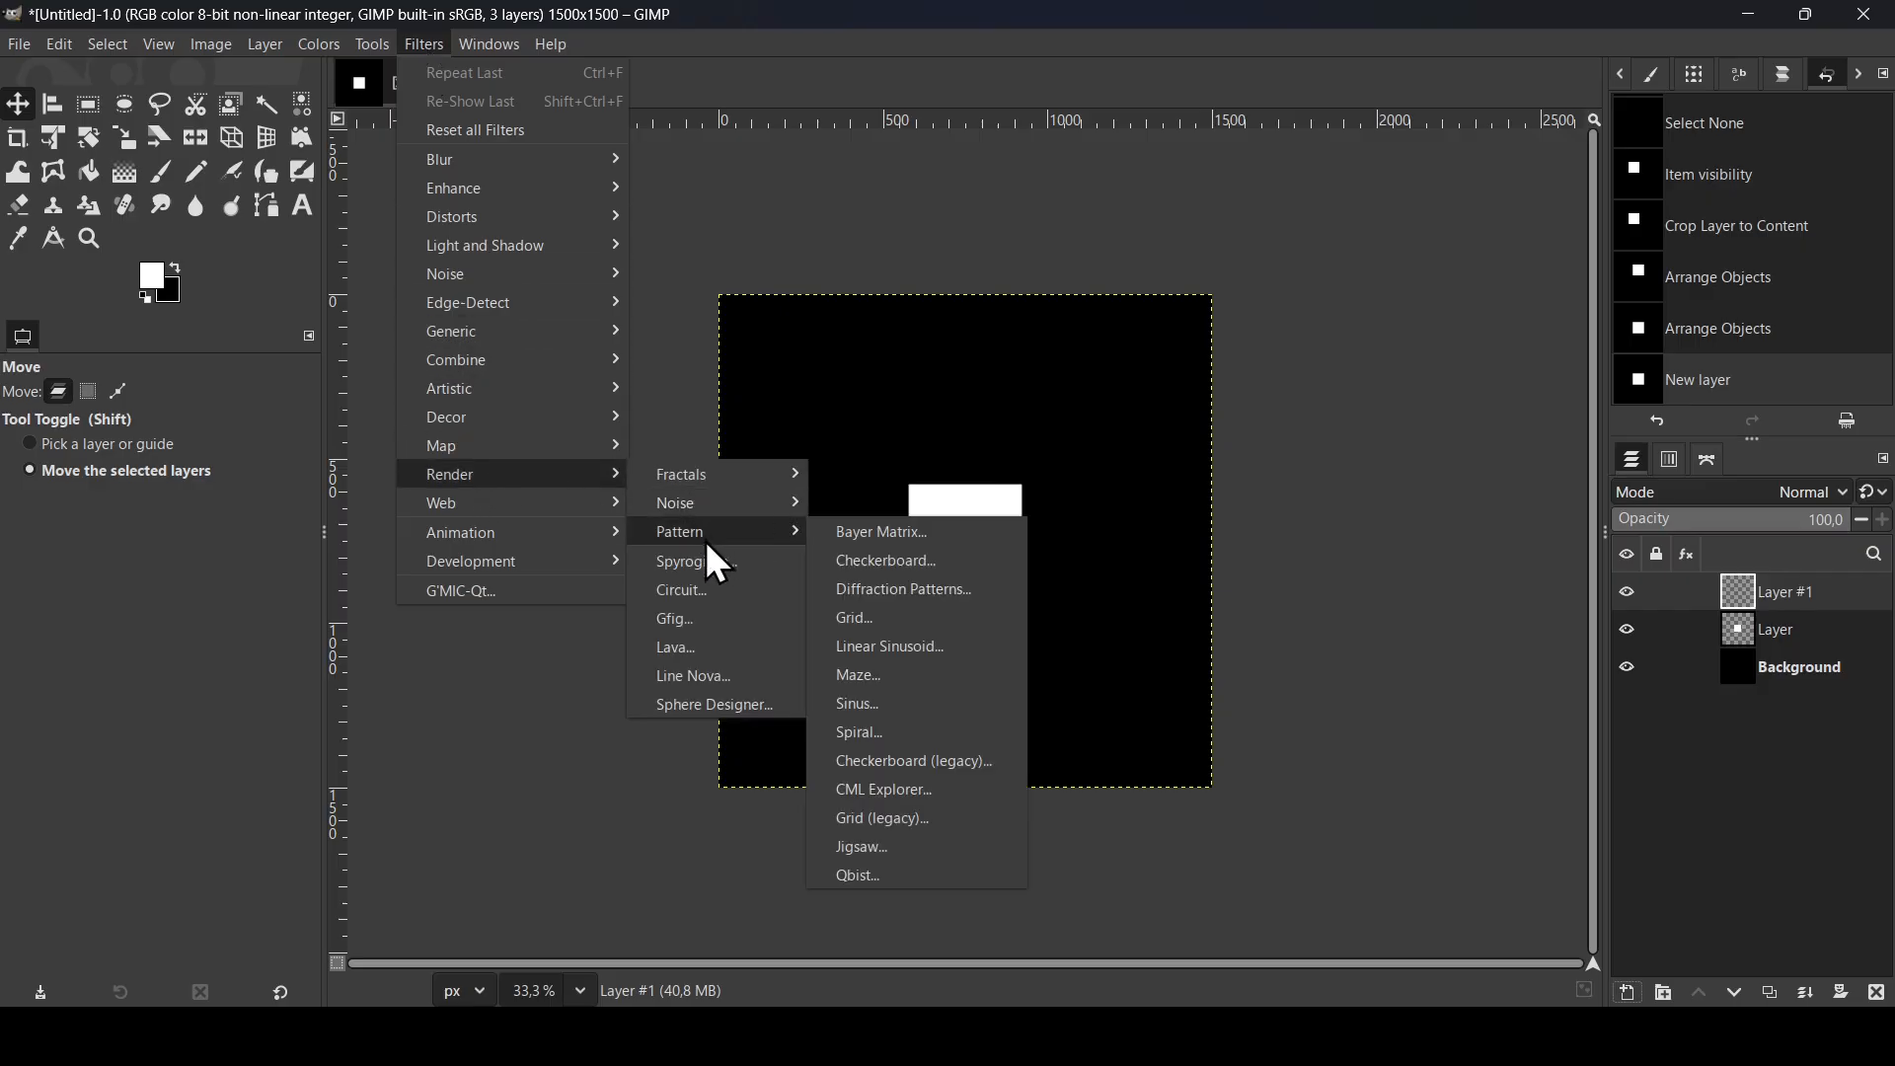
left_click(873, 619)
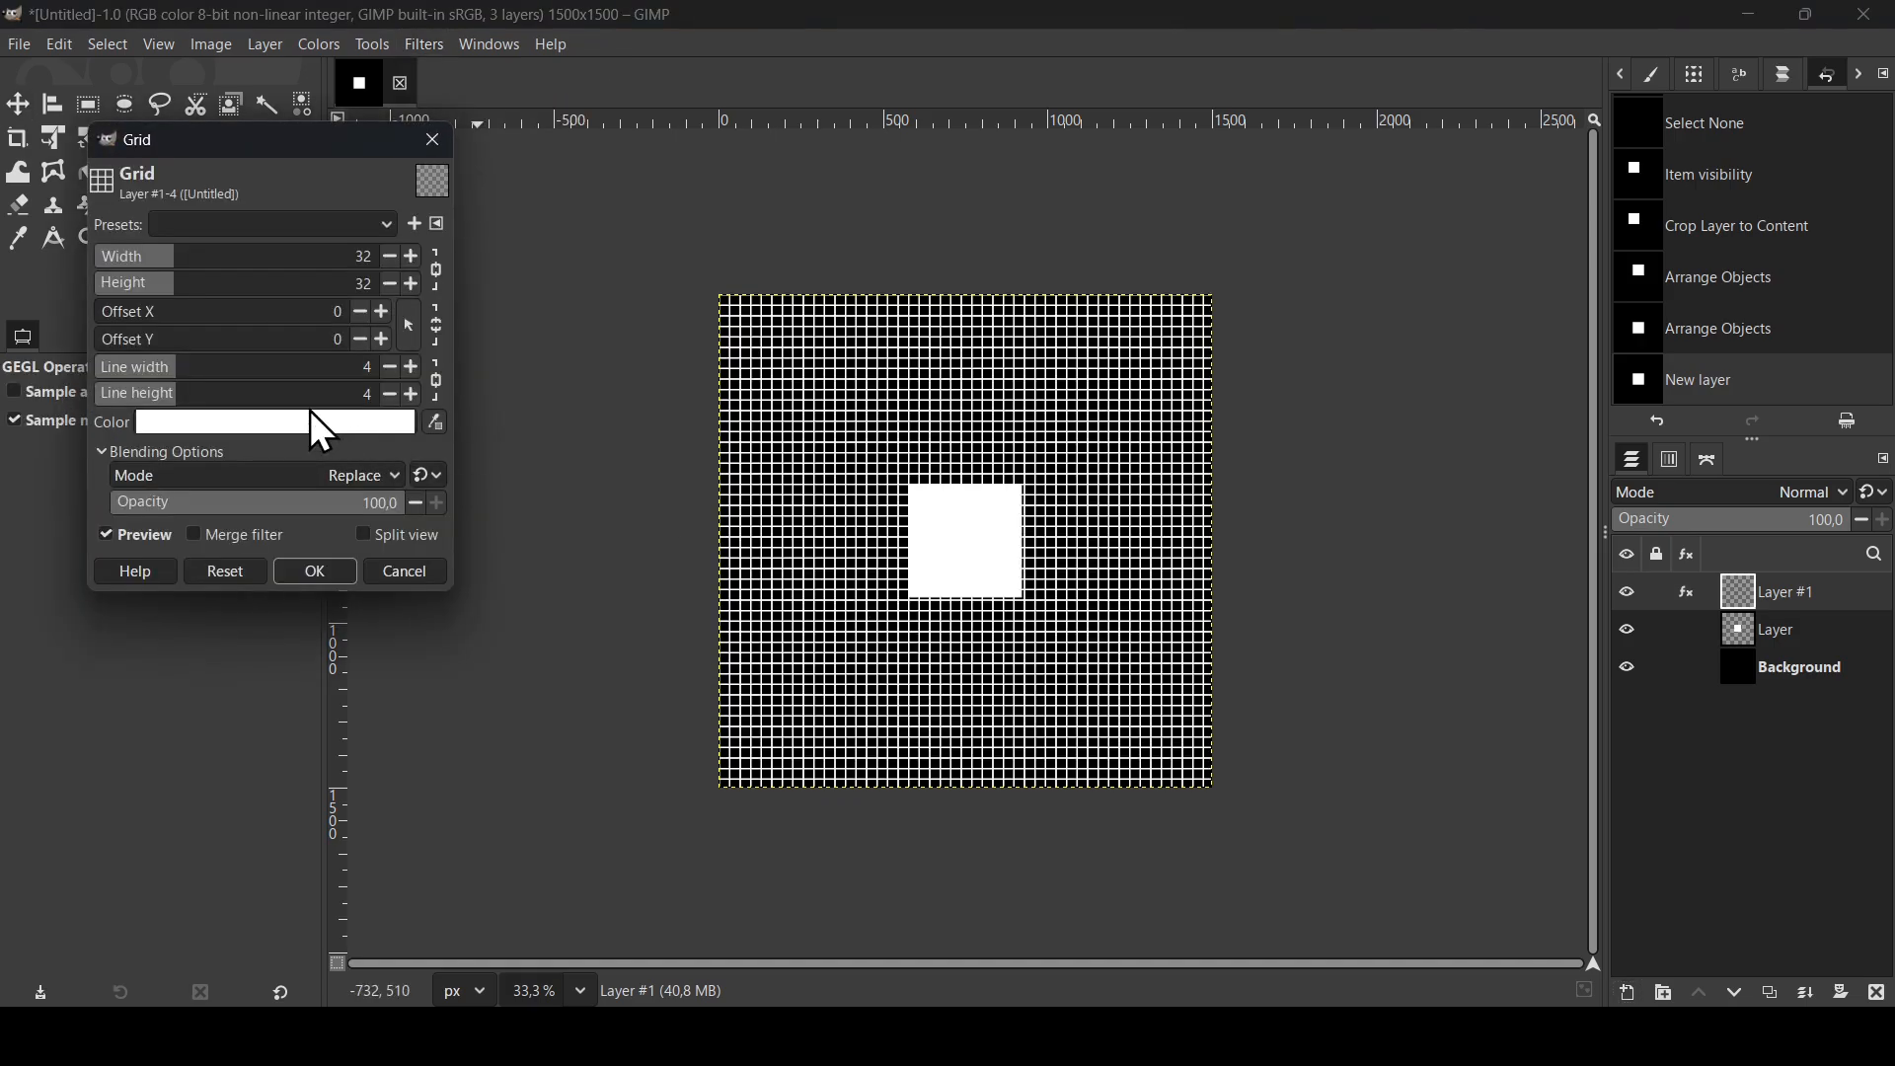
left_click(322, 427)
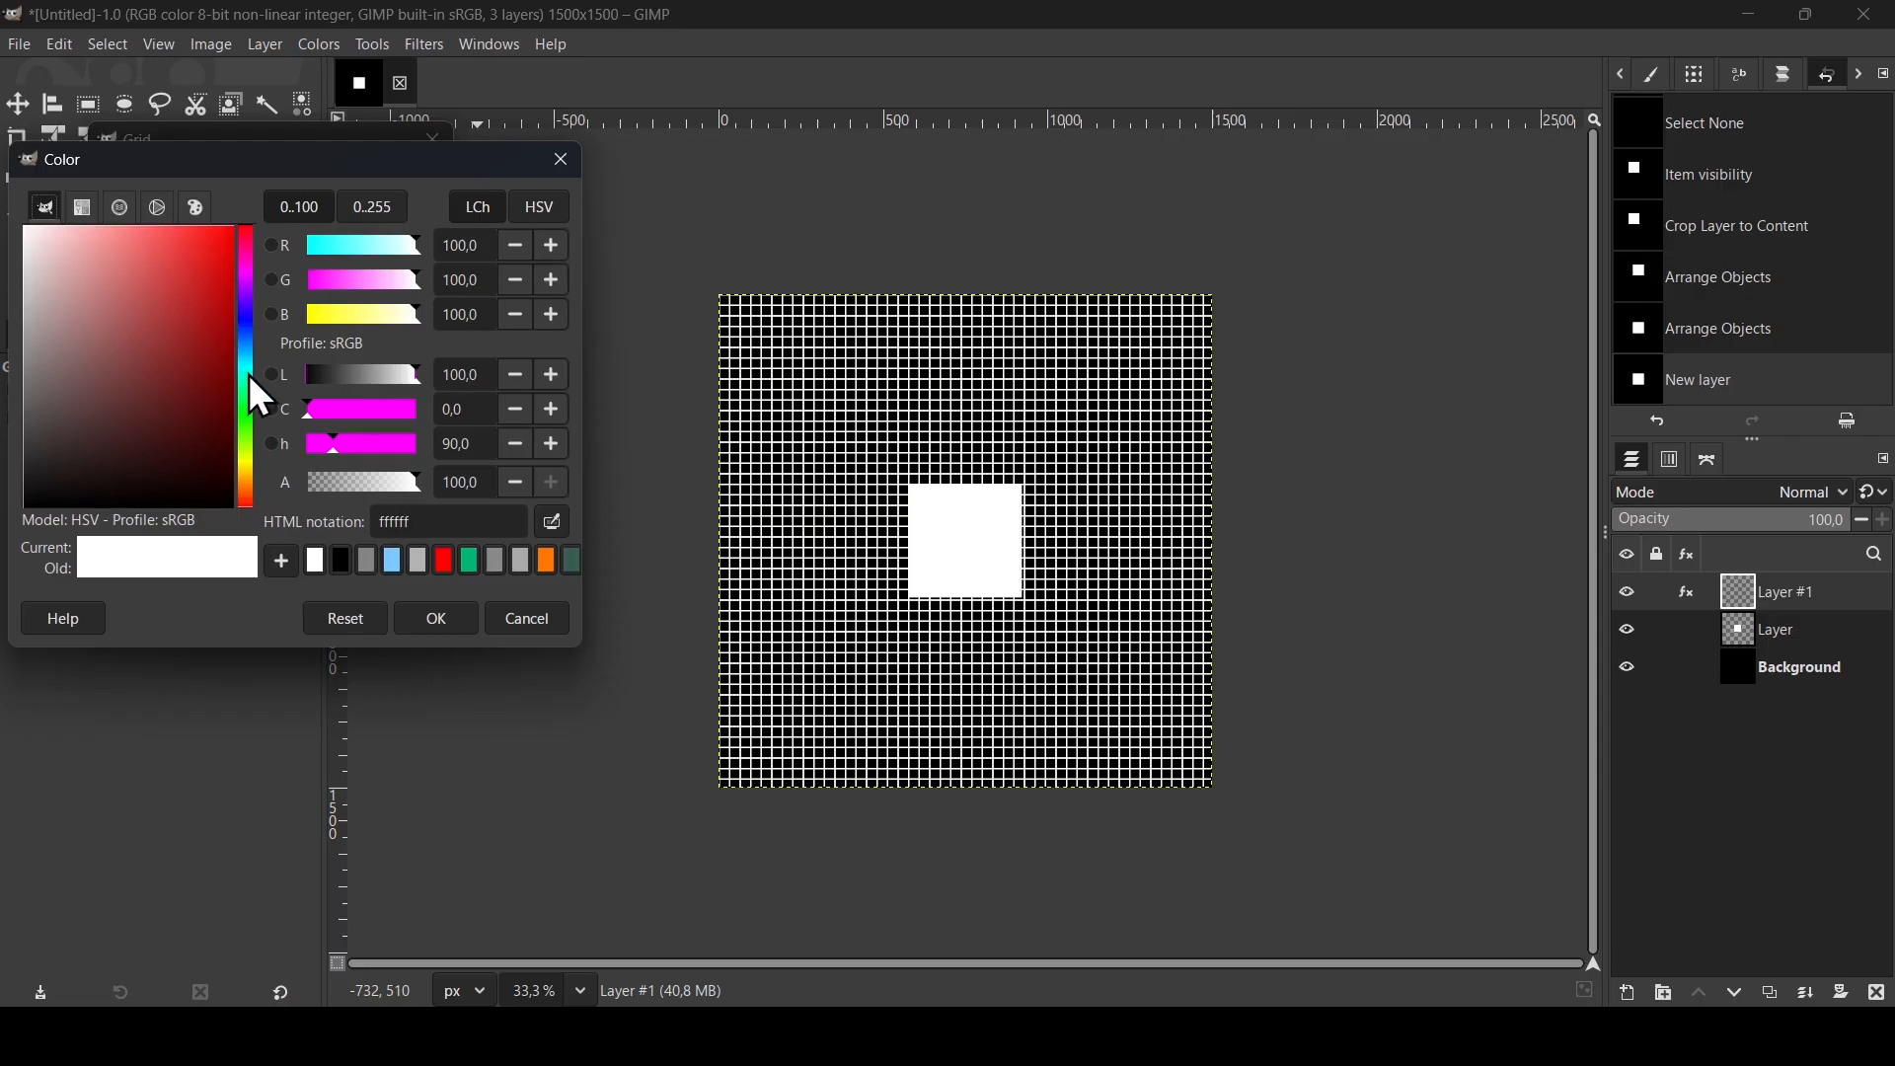
left_click_drag(249, 376, 251, 364)
left_click(203, 298)
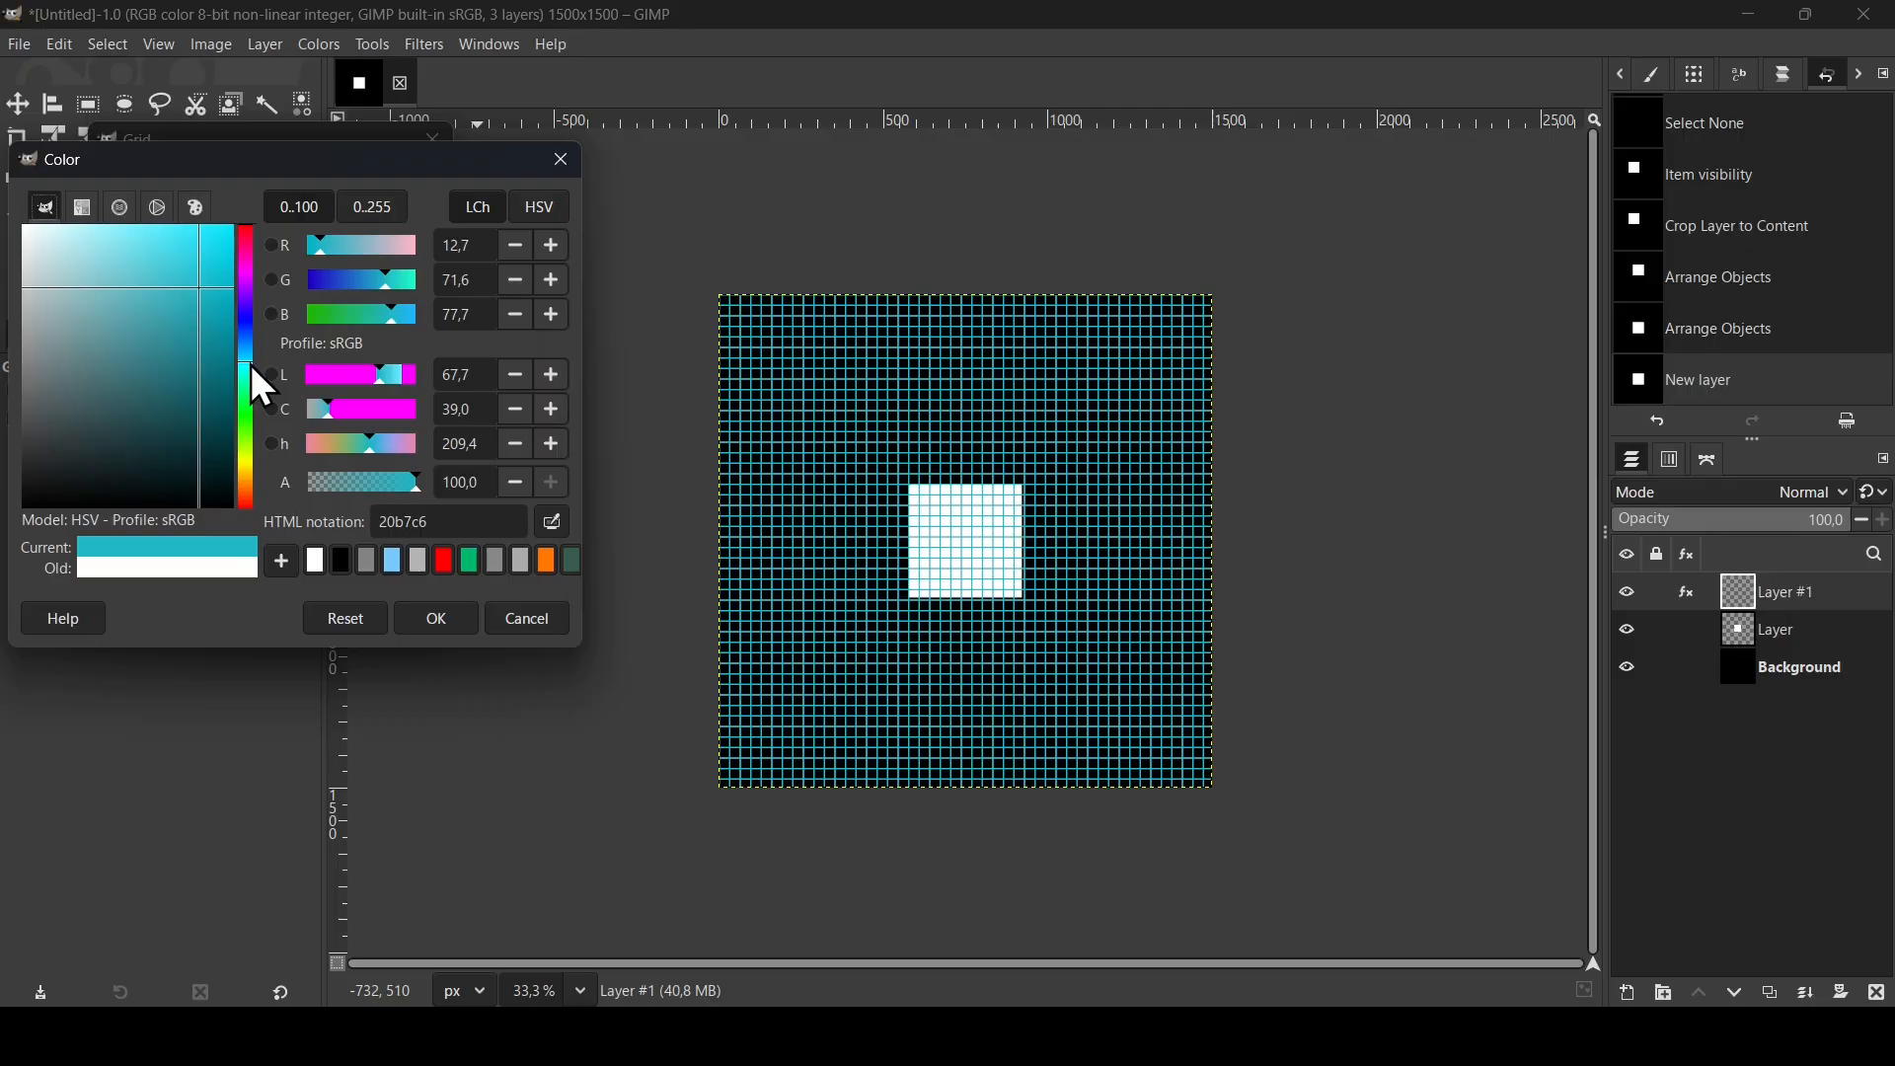
left_click(450, 628)
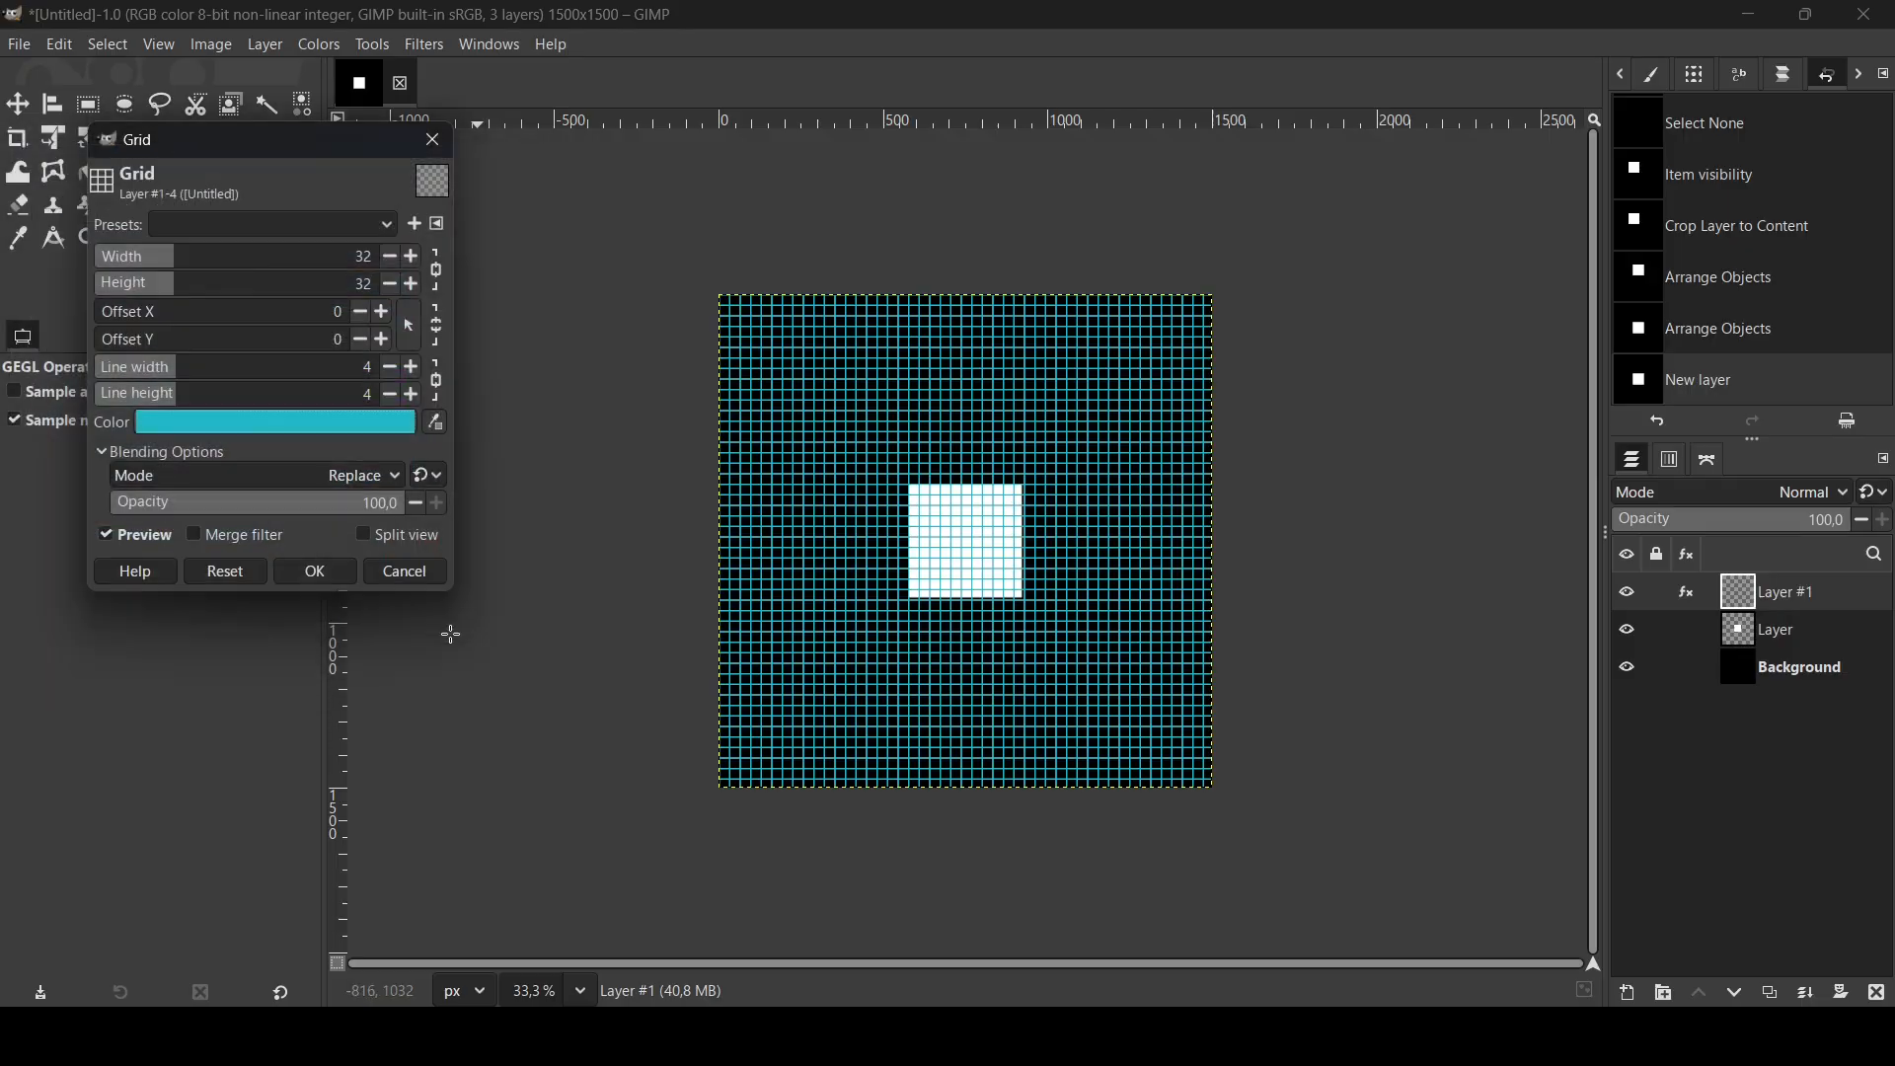
Step: Set the grid's width and height to 150 and apply the filter
left_click(216, 263)
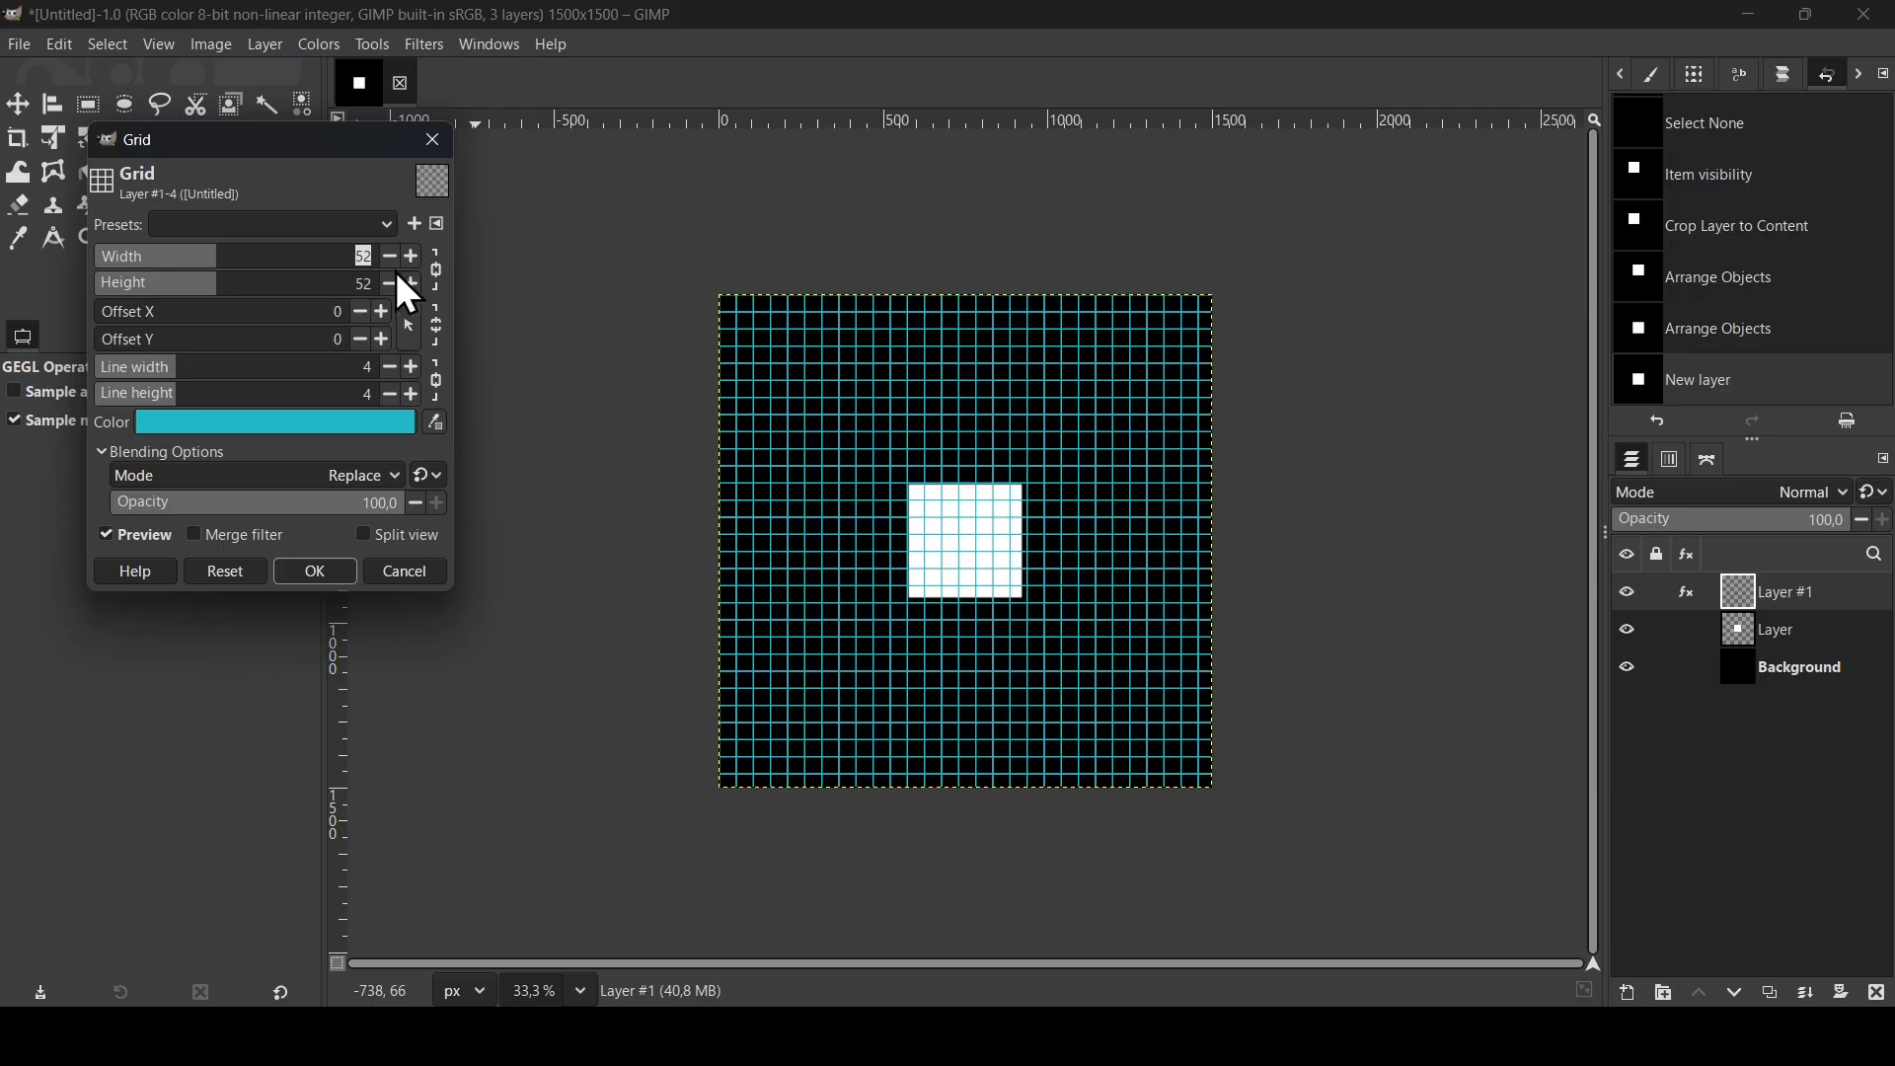
type("150")
key("Return")
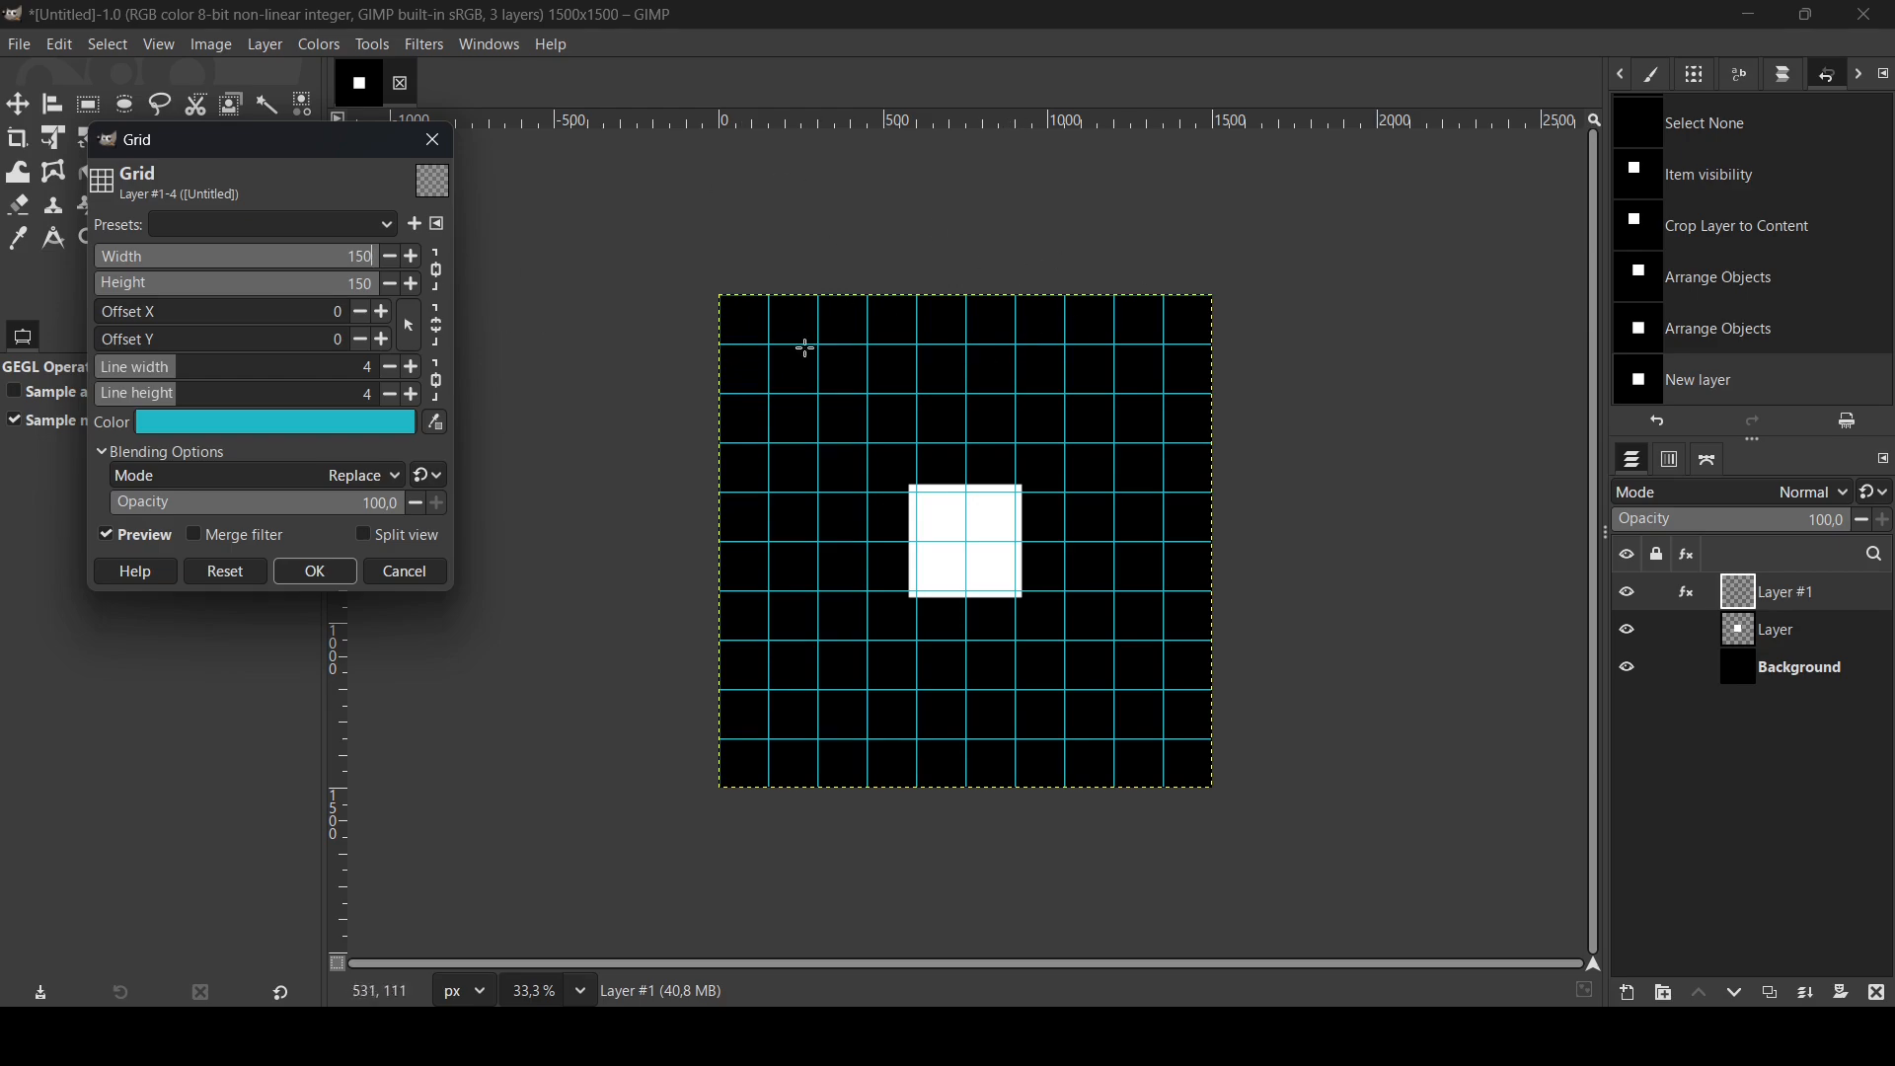
left_click(316, 573)
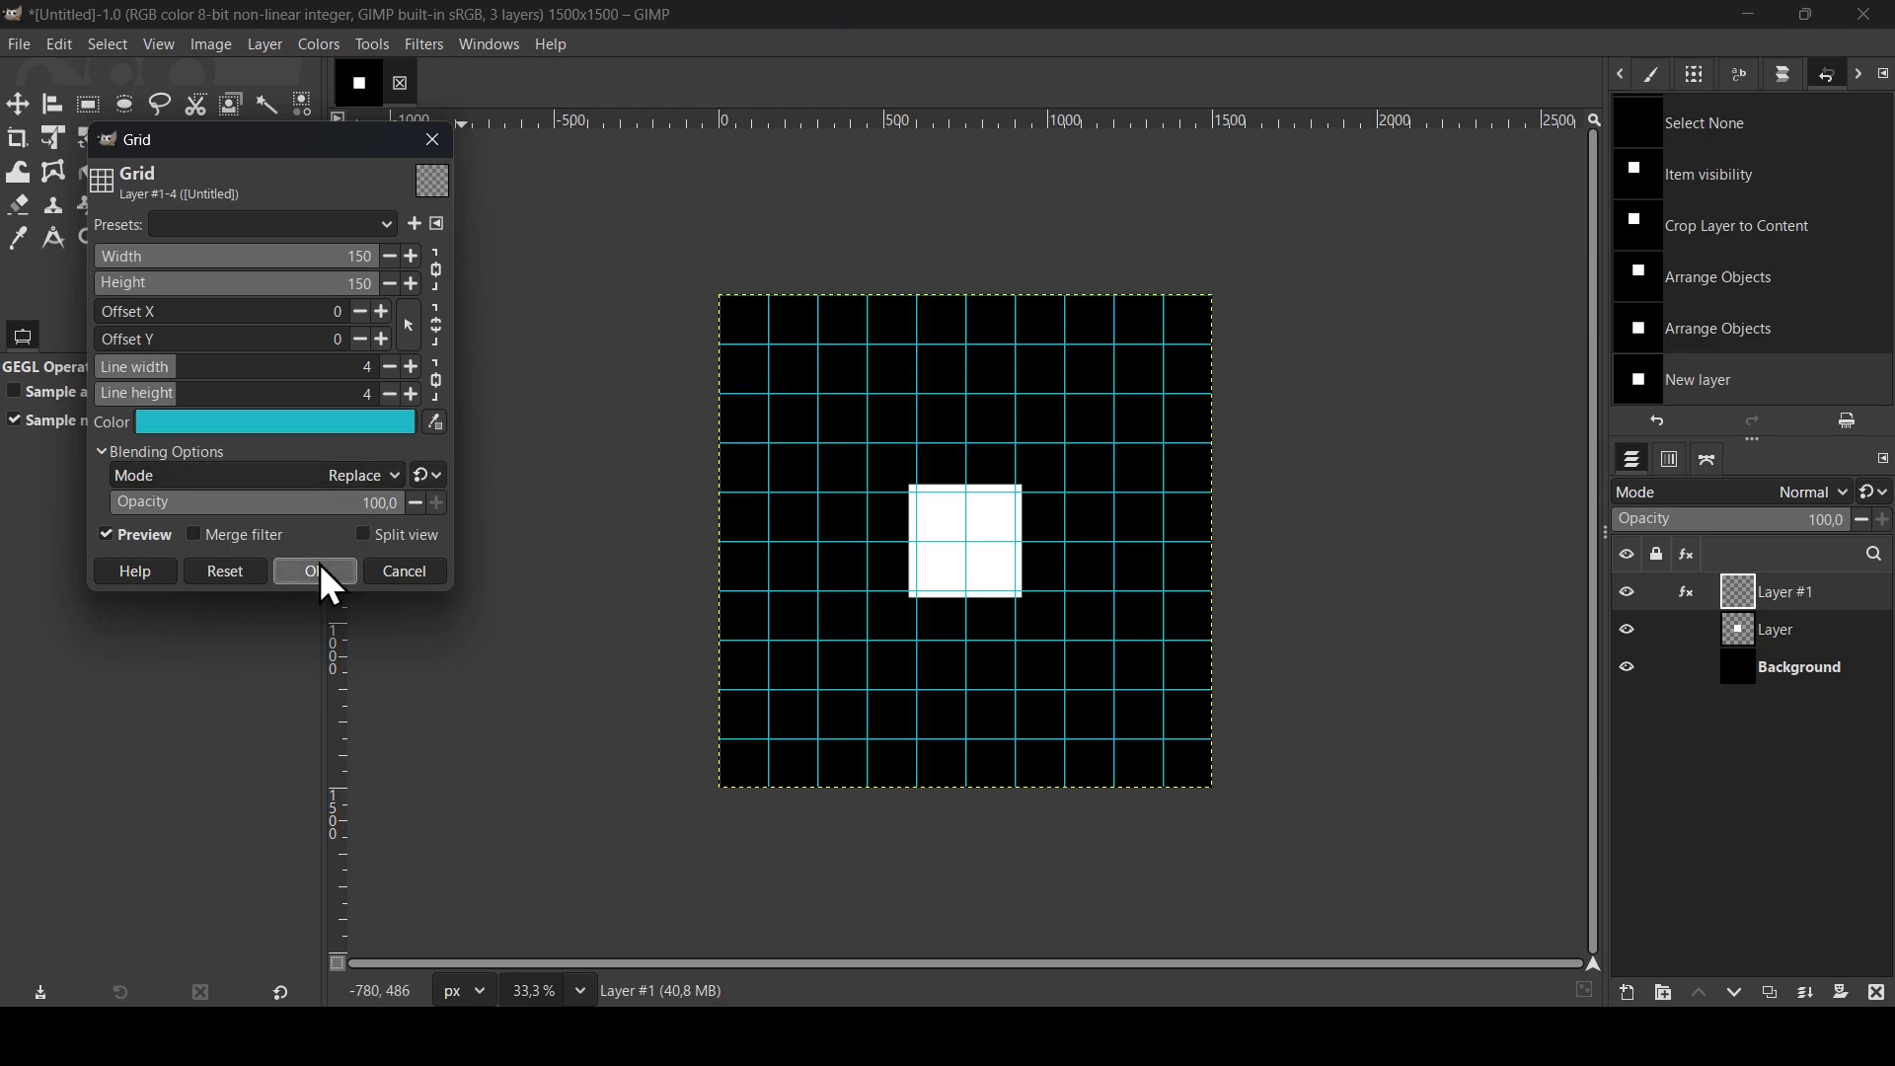
Step: Merge the Grid effect into its layer and hide that layer
left_click(1685, 597)
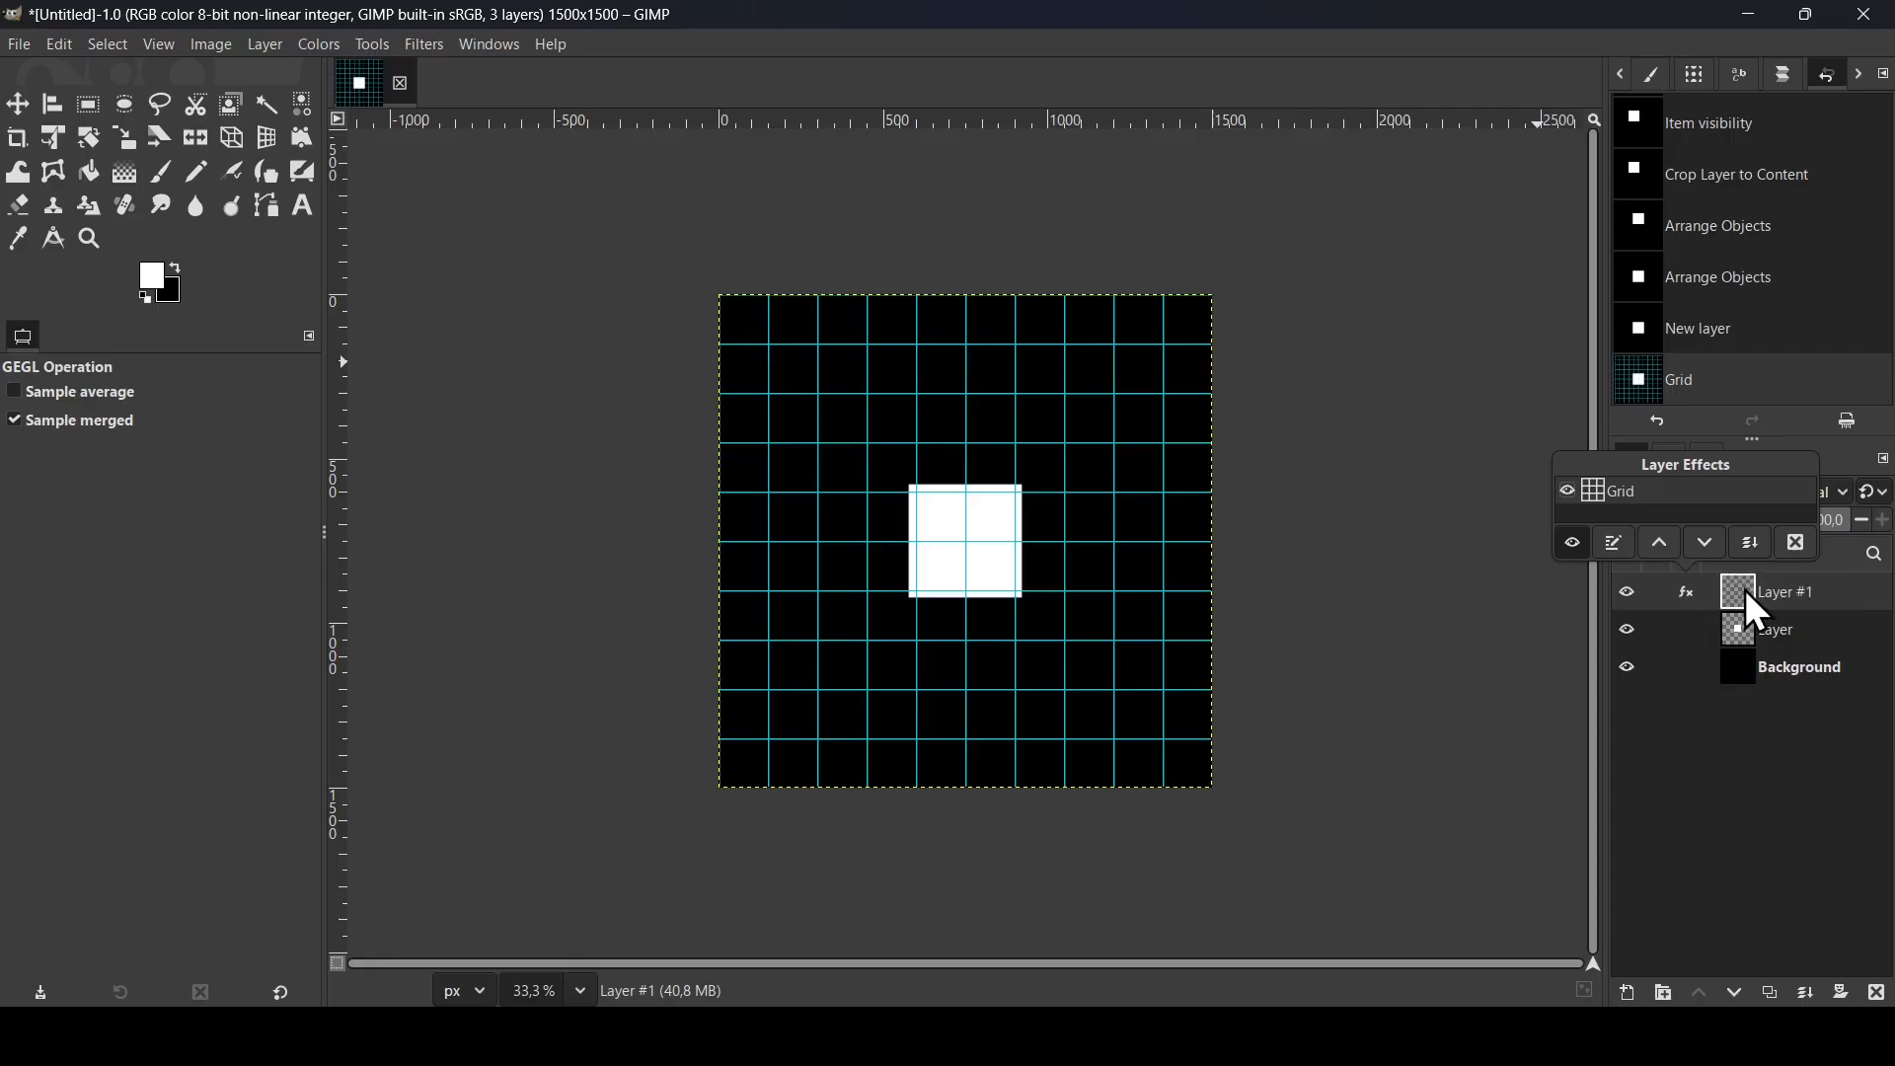
left_click(1750, 545)
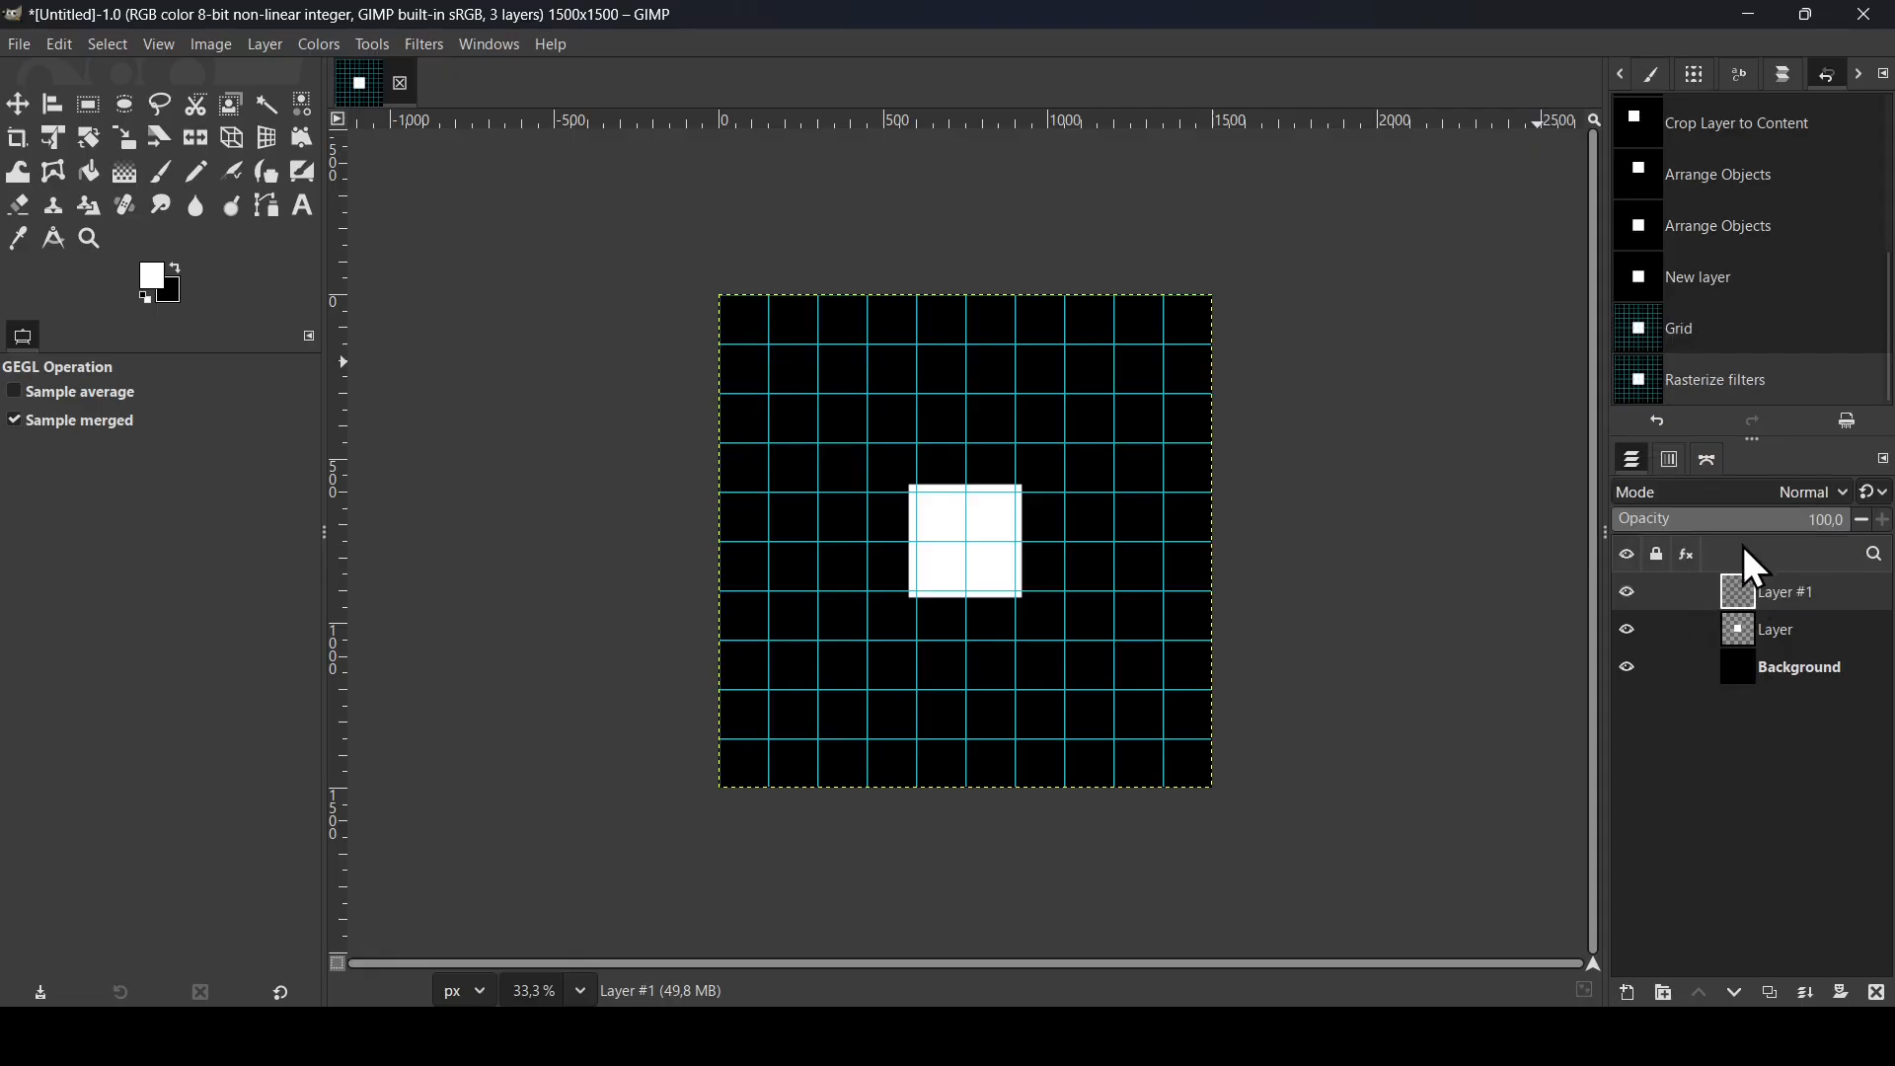
left_click(1626, 591)
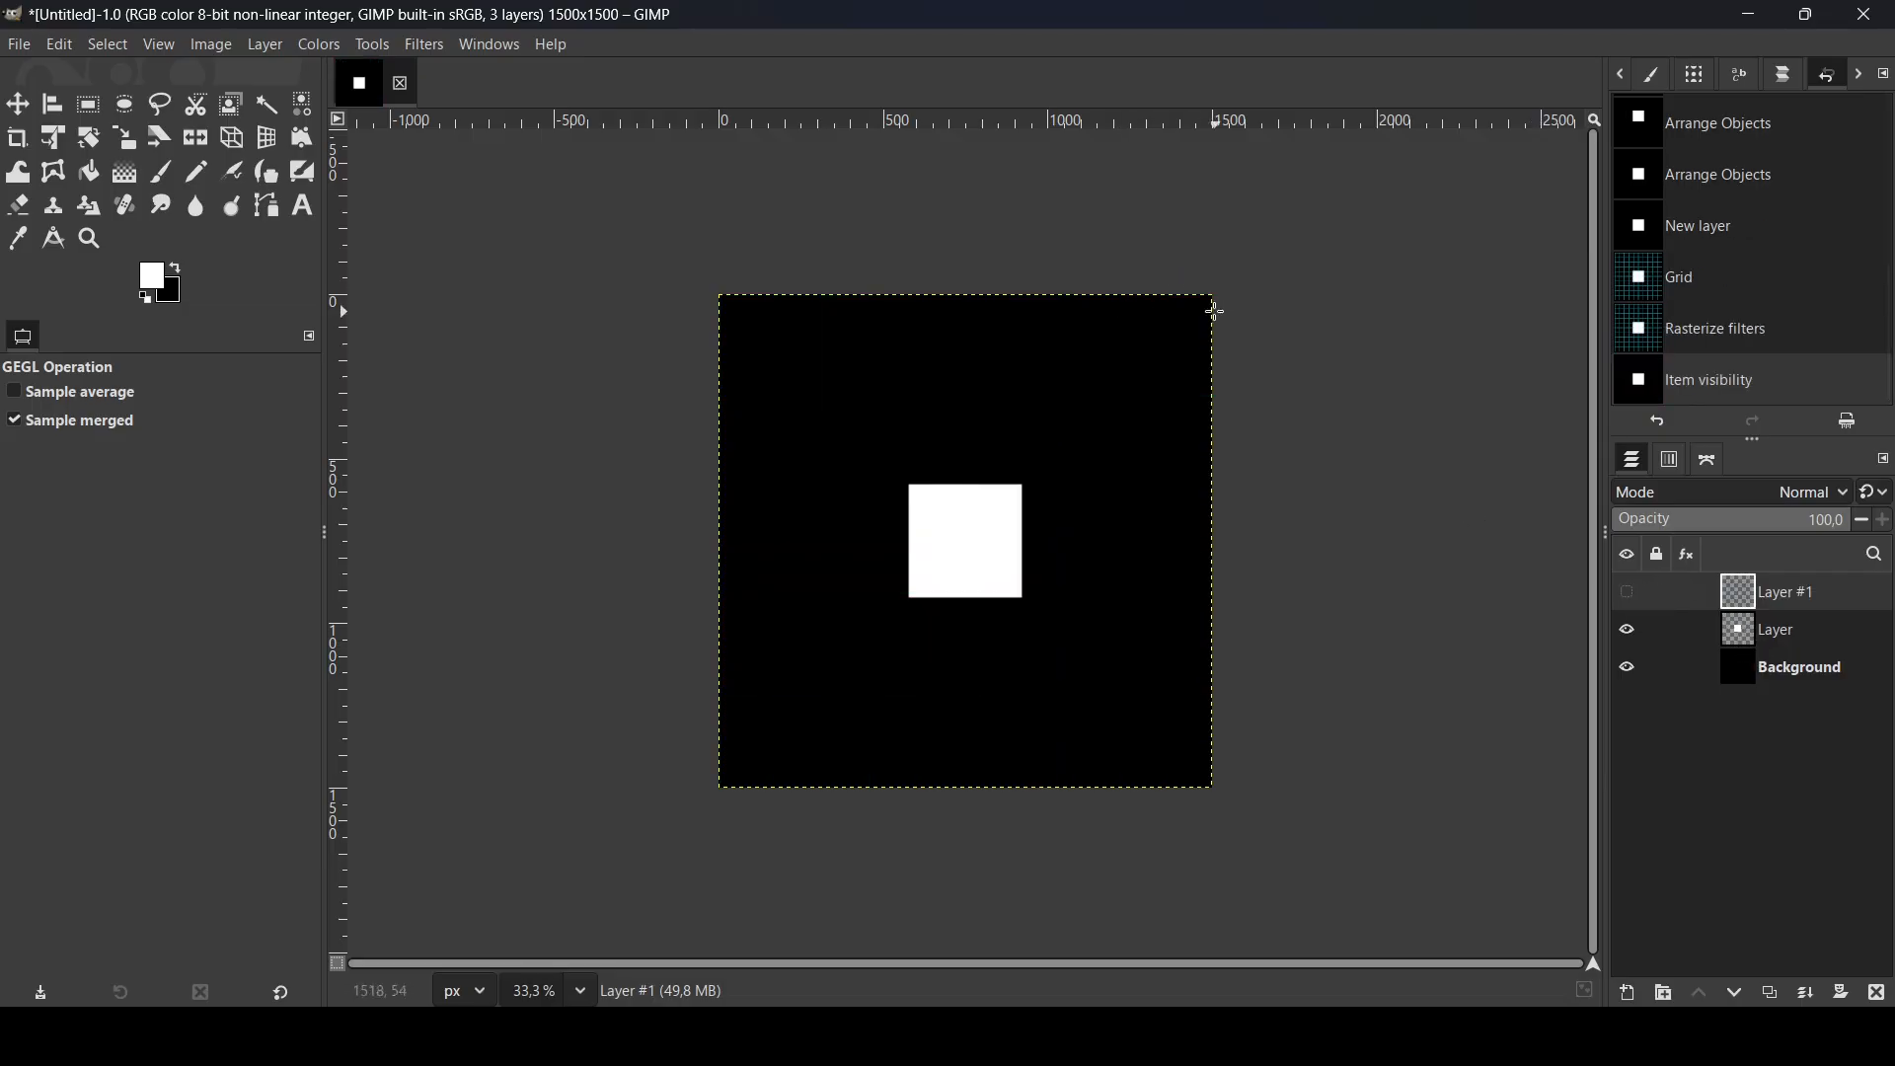
Step: Select the white square's layer, turn its alpha into a selection, and create new guides from that selection
left_click(1756, 661)
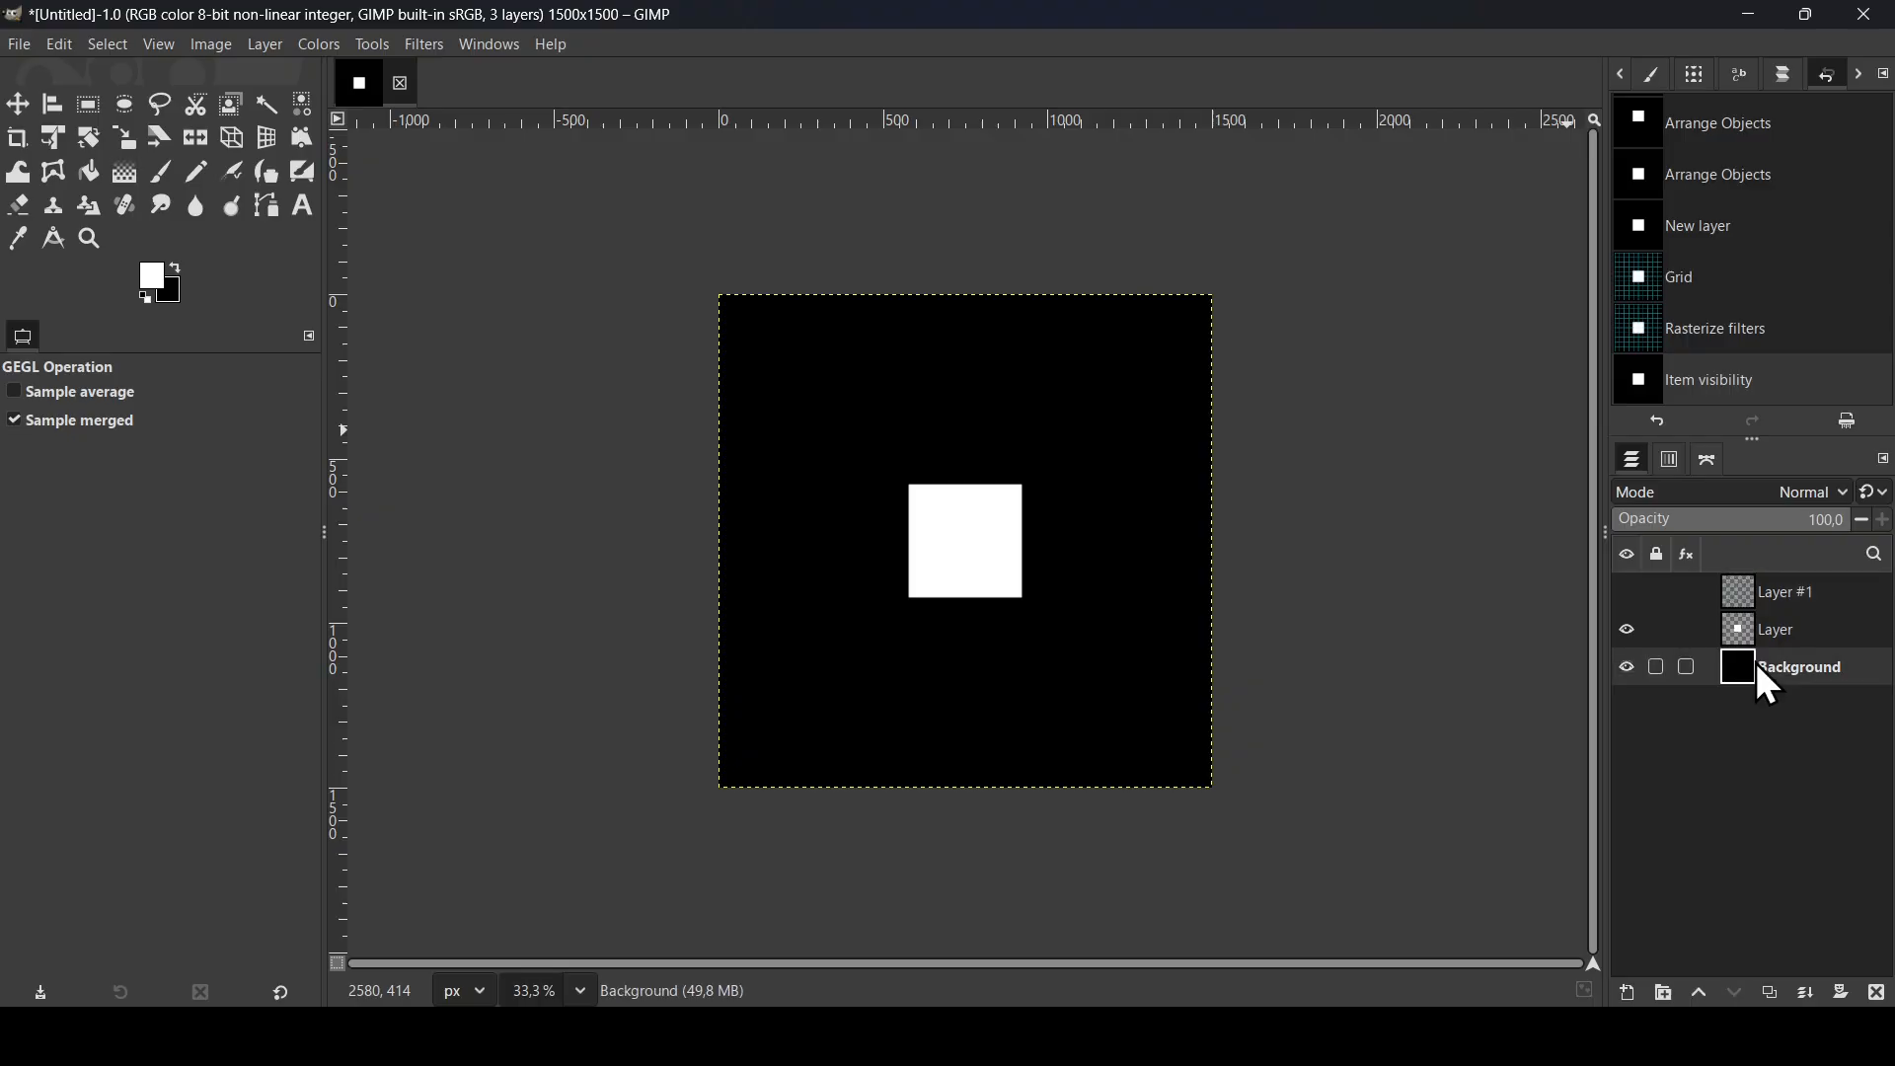
left_click(1756, 635)
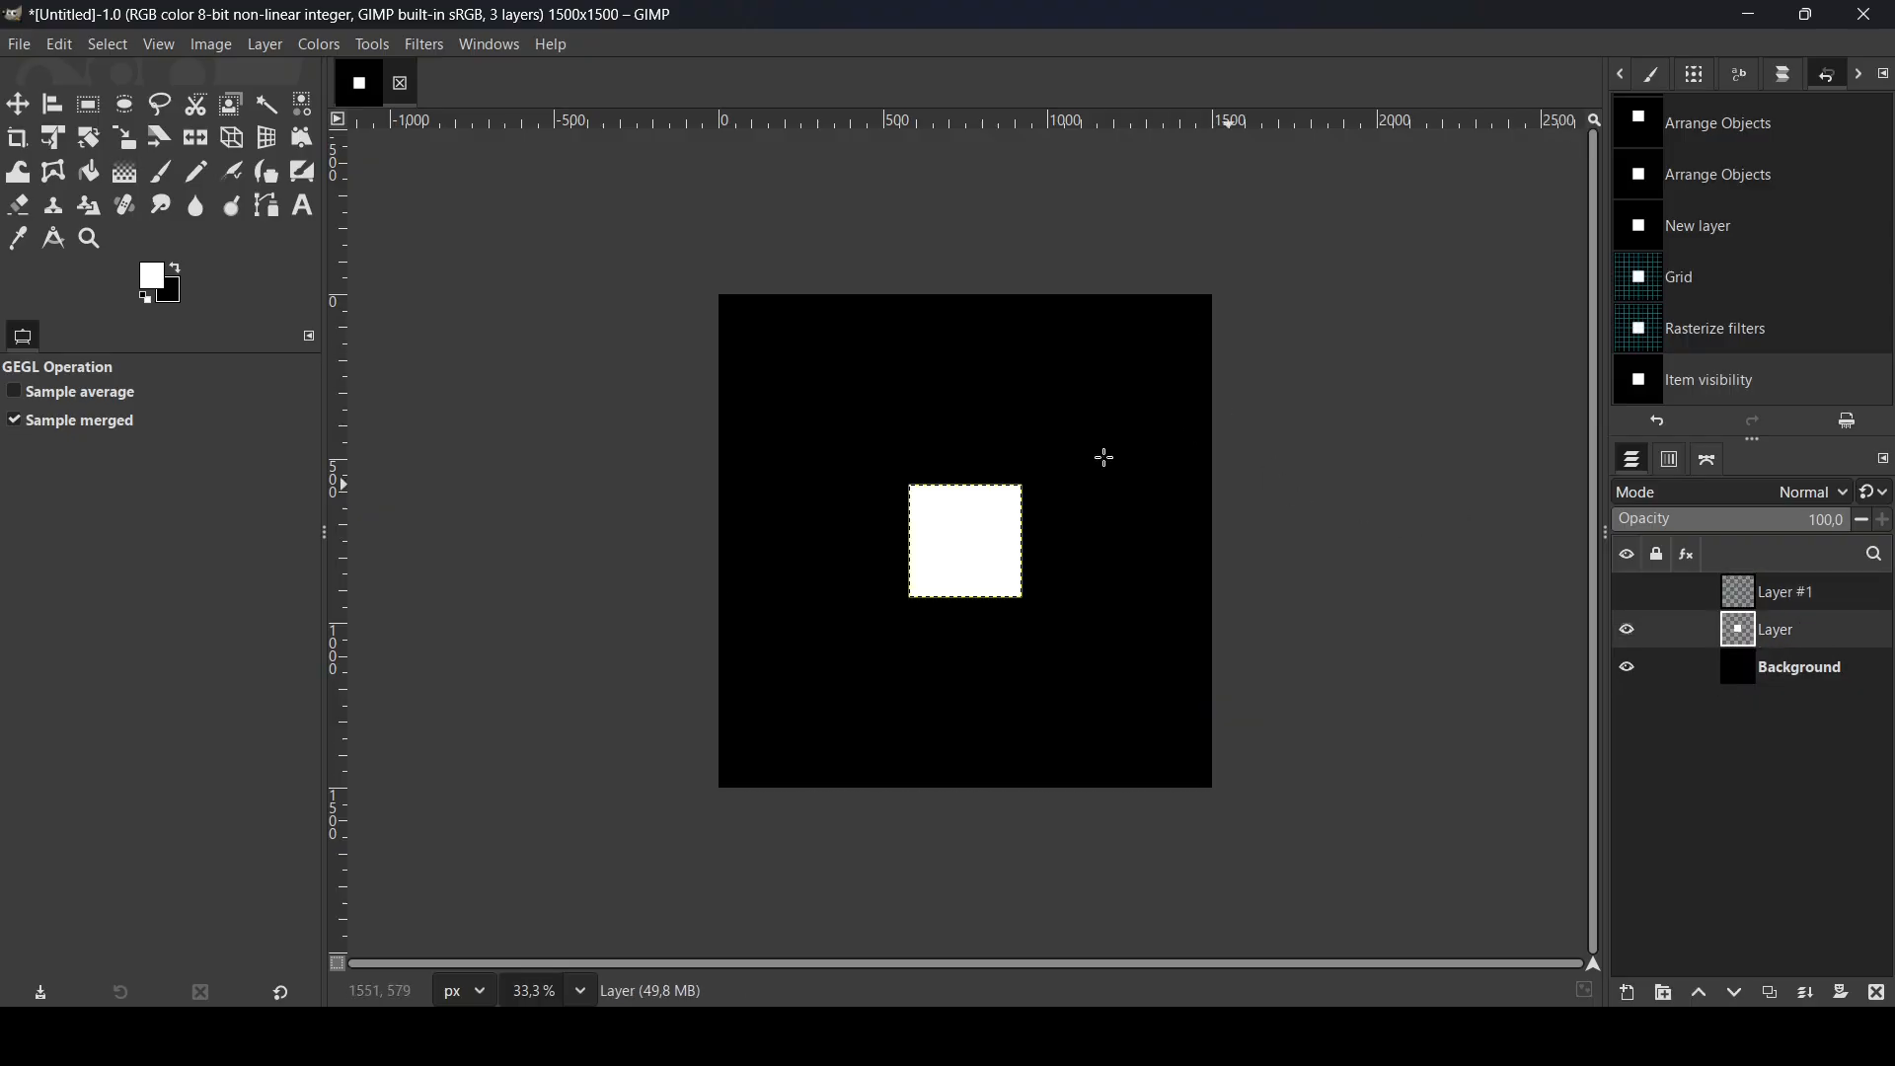
left_click(1625, 629)
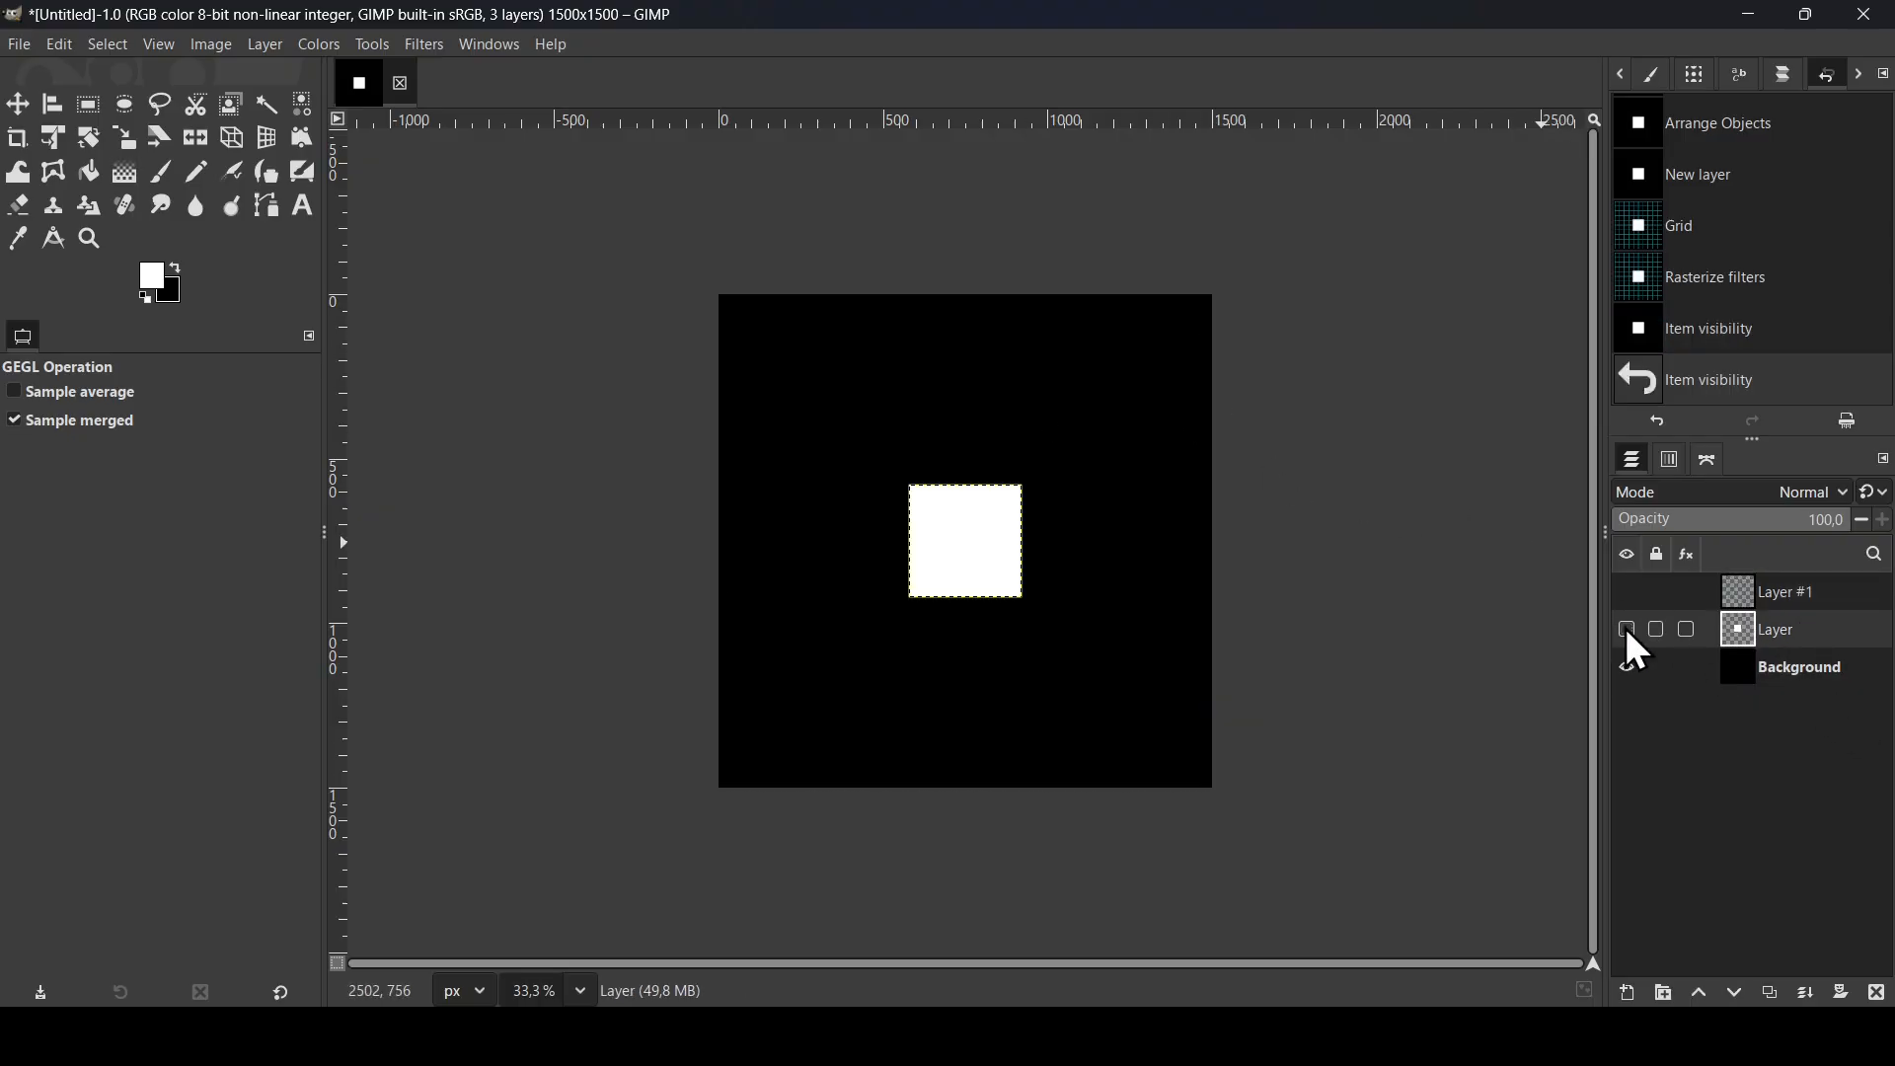
left_click(1626, 629)
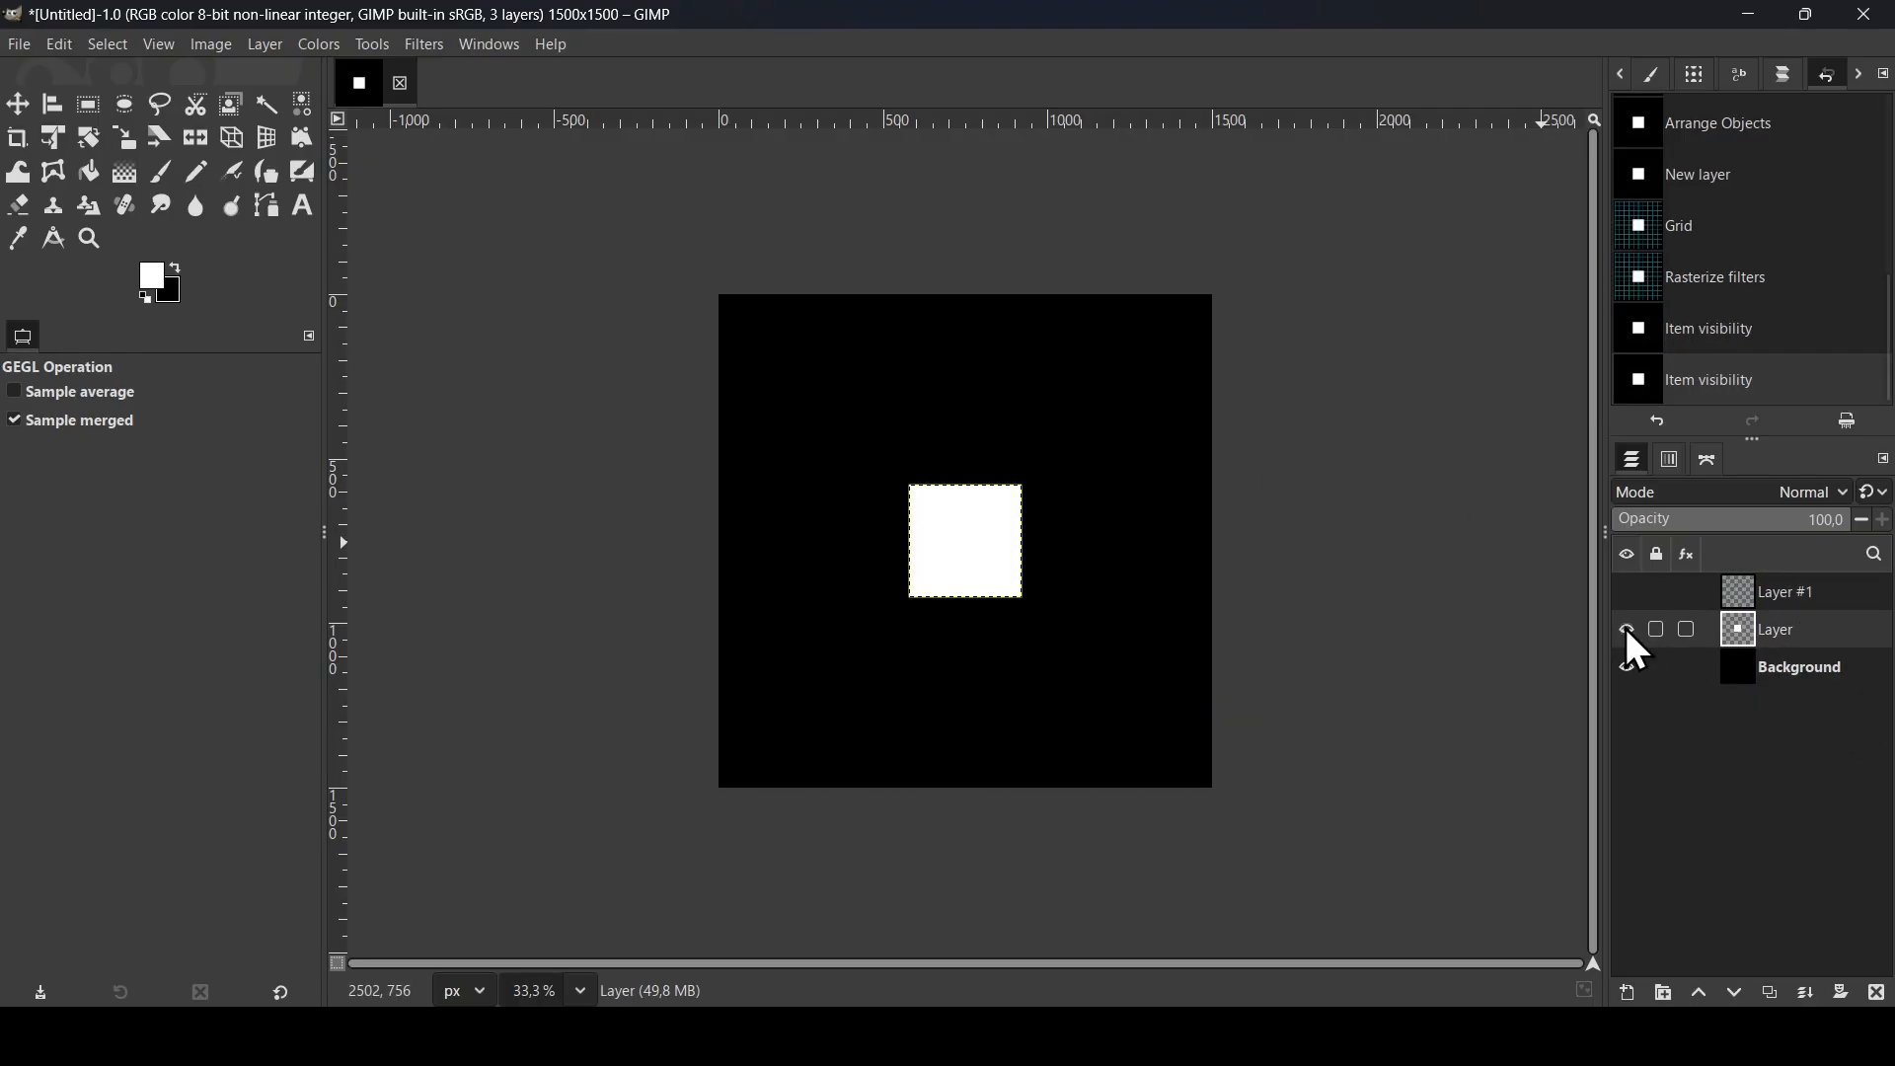
right_click(1745, 633)
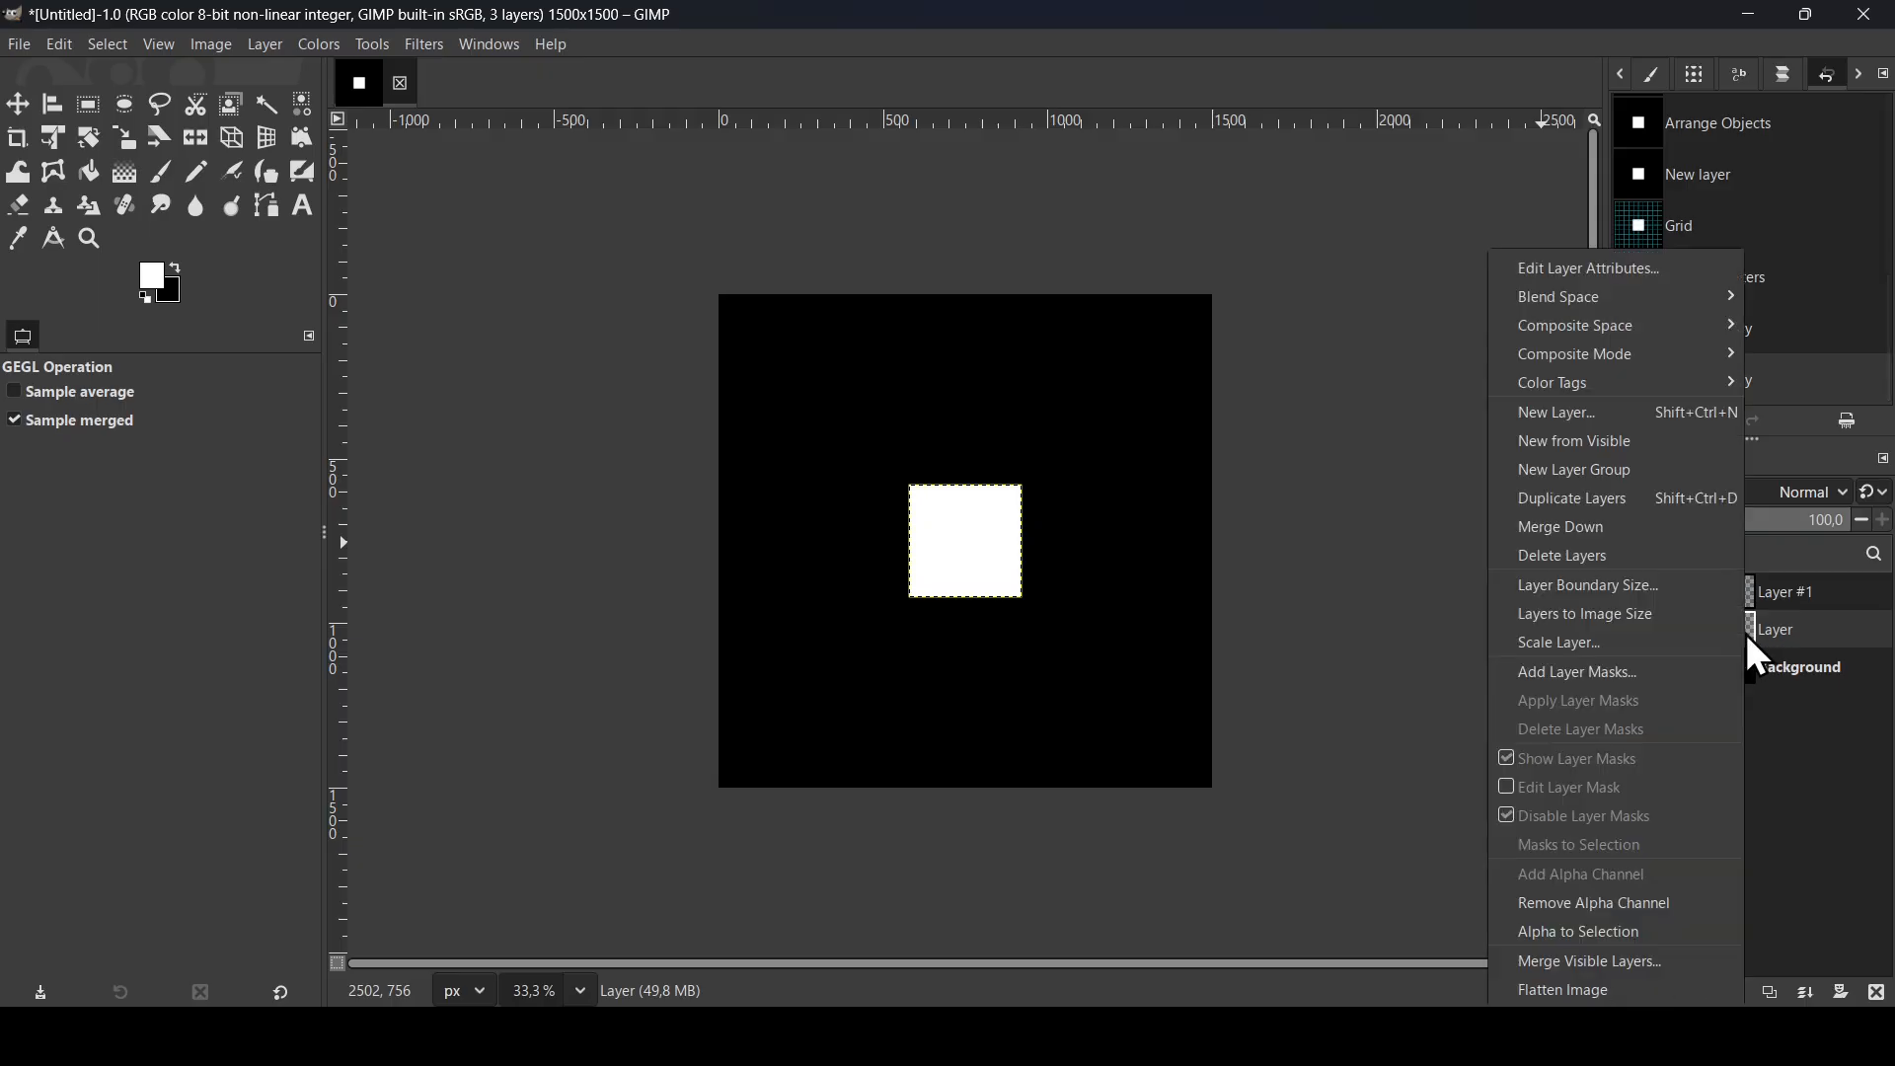
left_click(1627, 930)
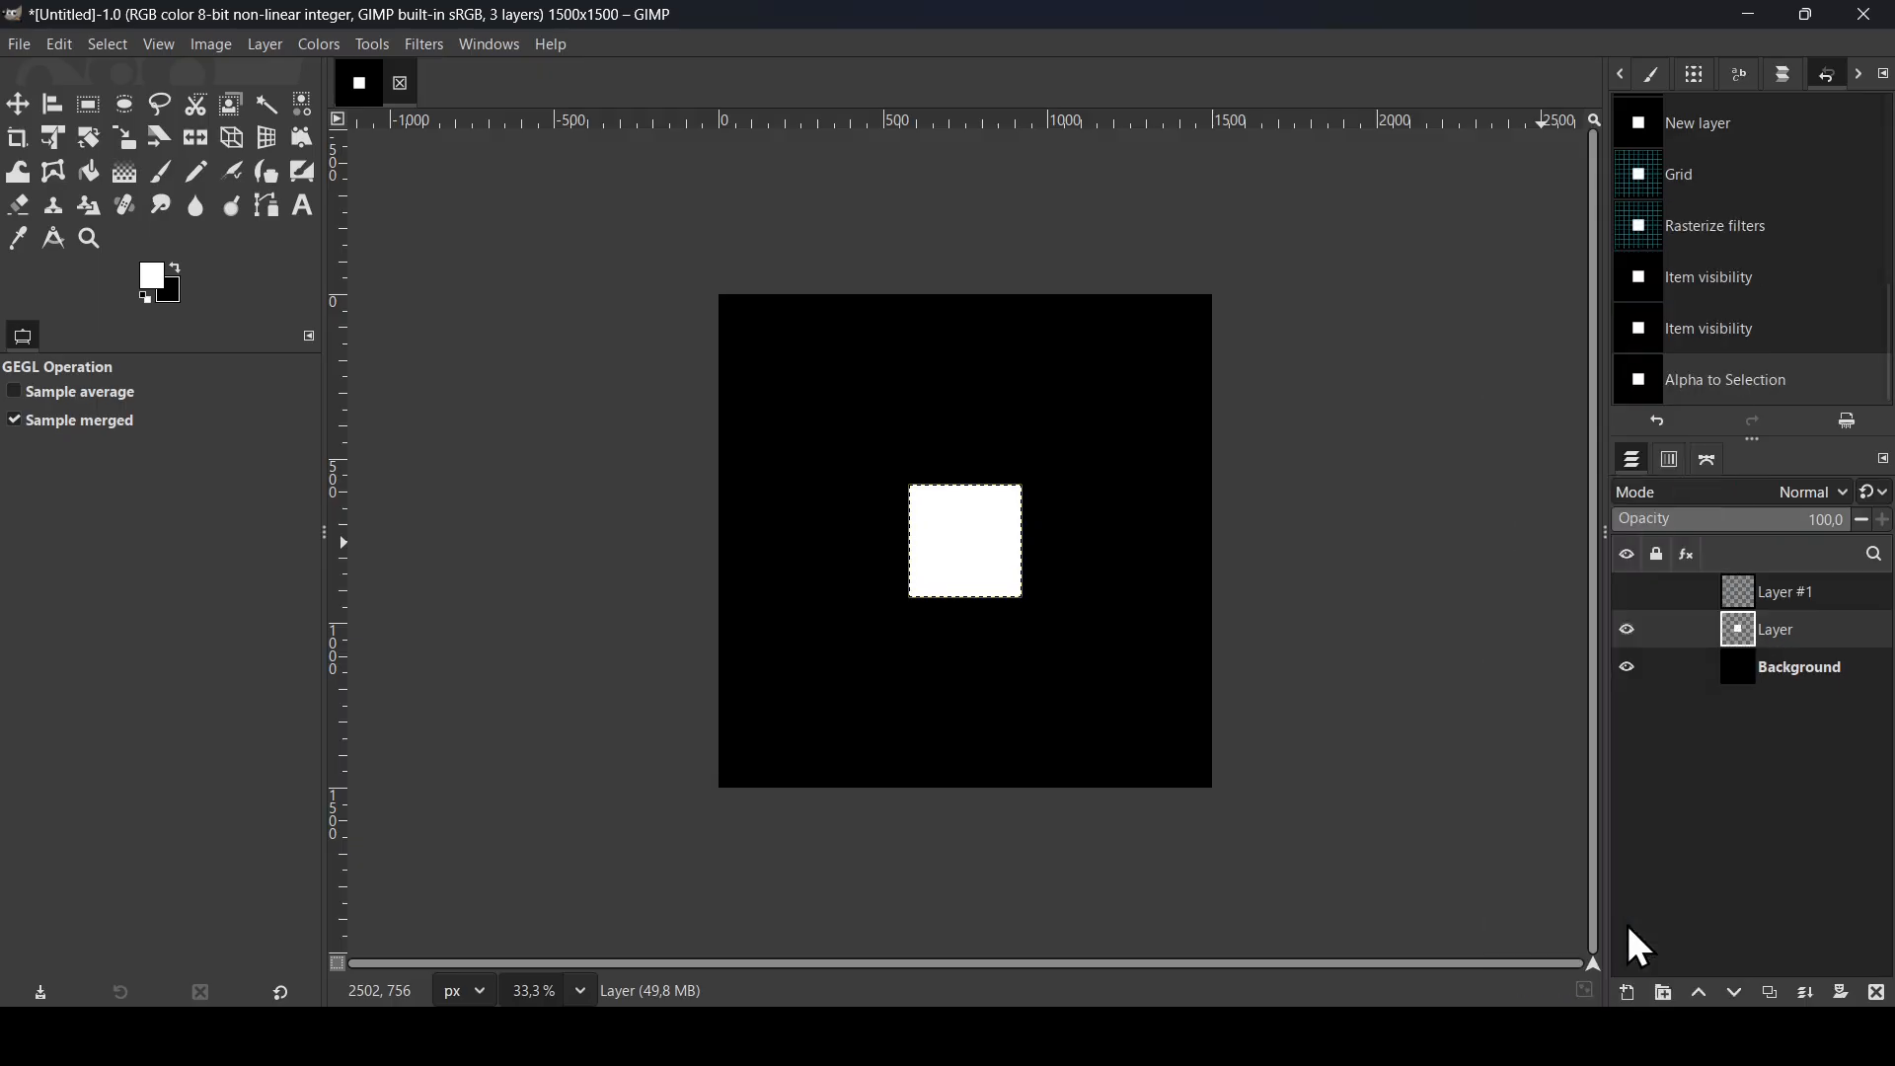
left_click(196, 55)
mouse_move(257, 564)
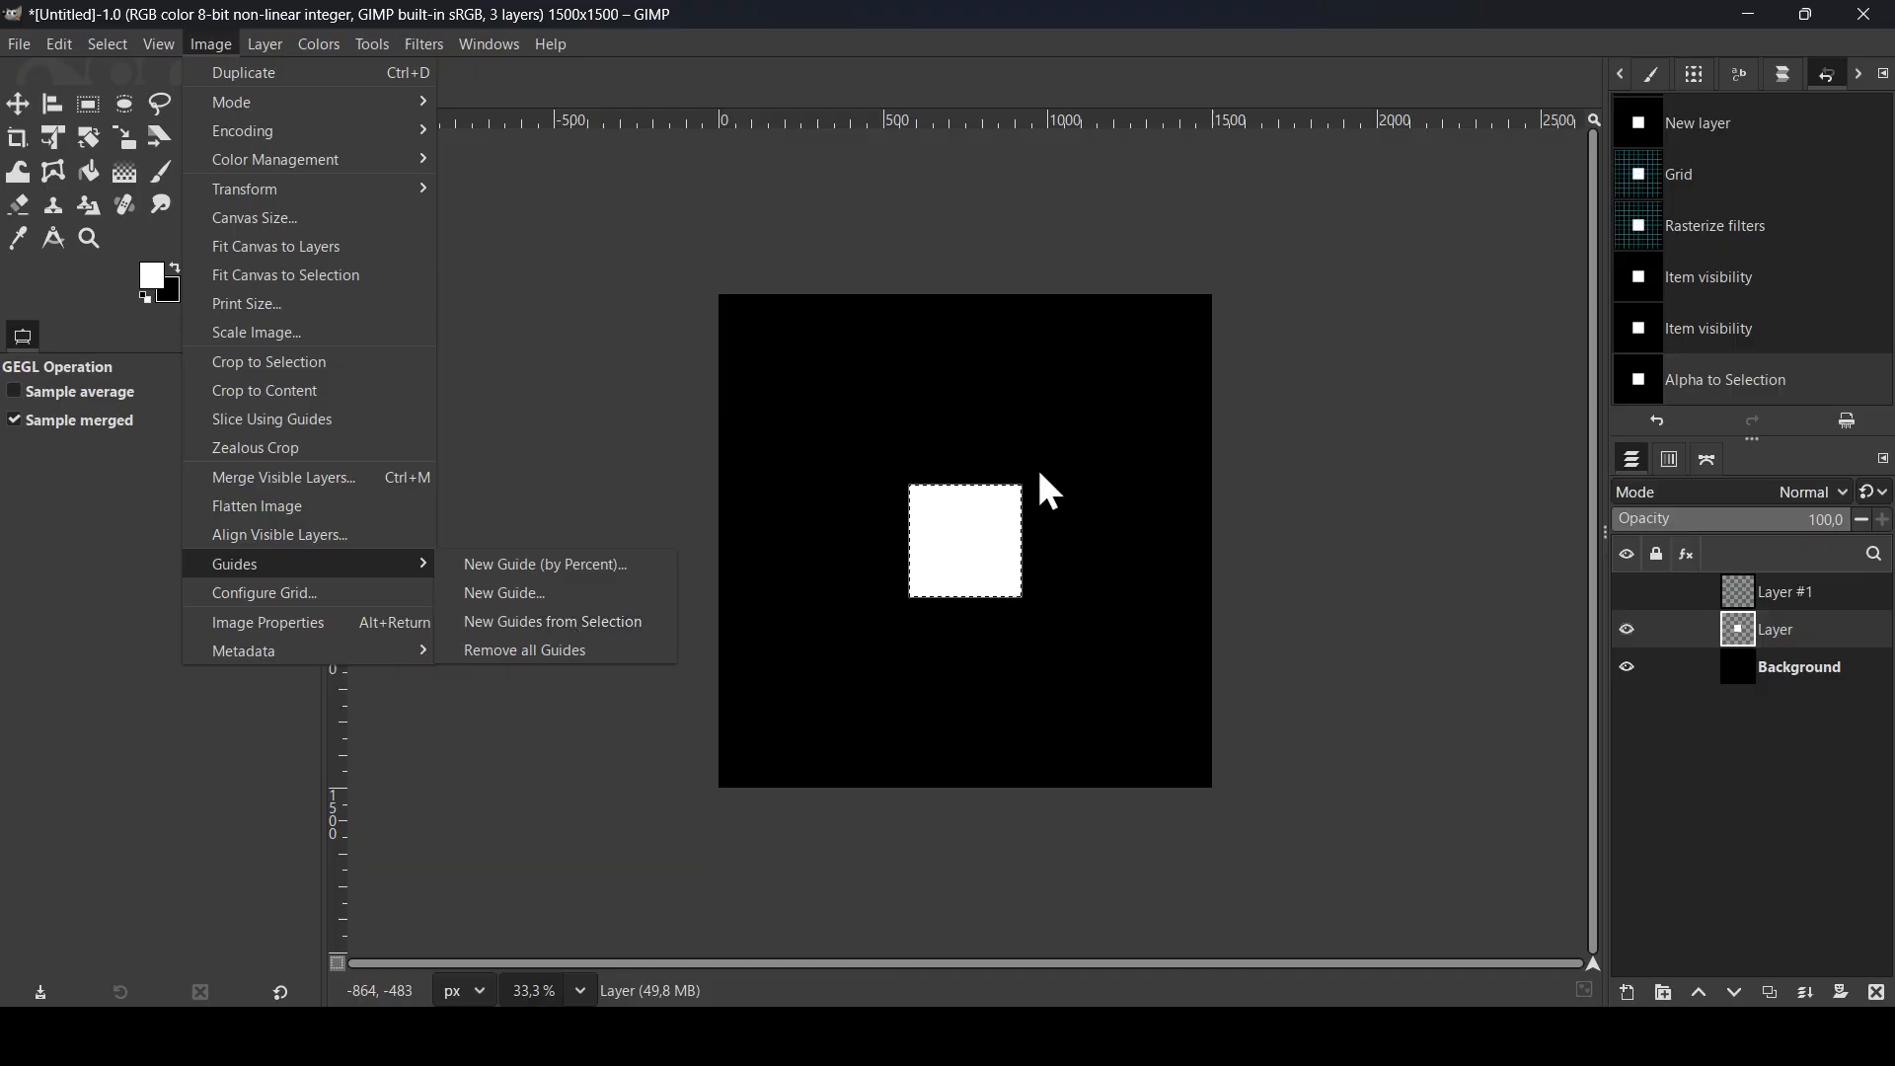
left_click(644, 620)
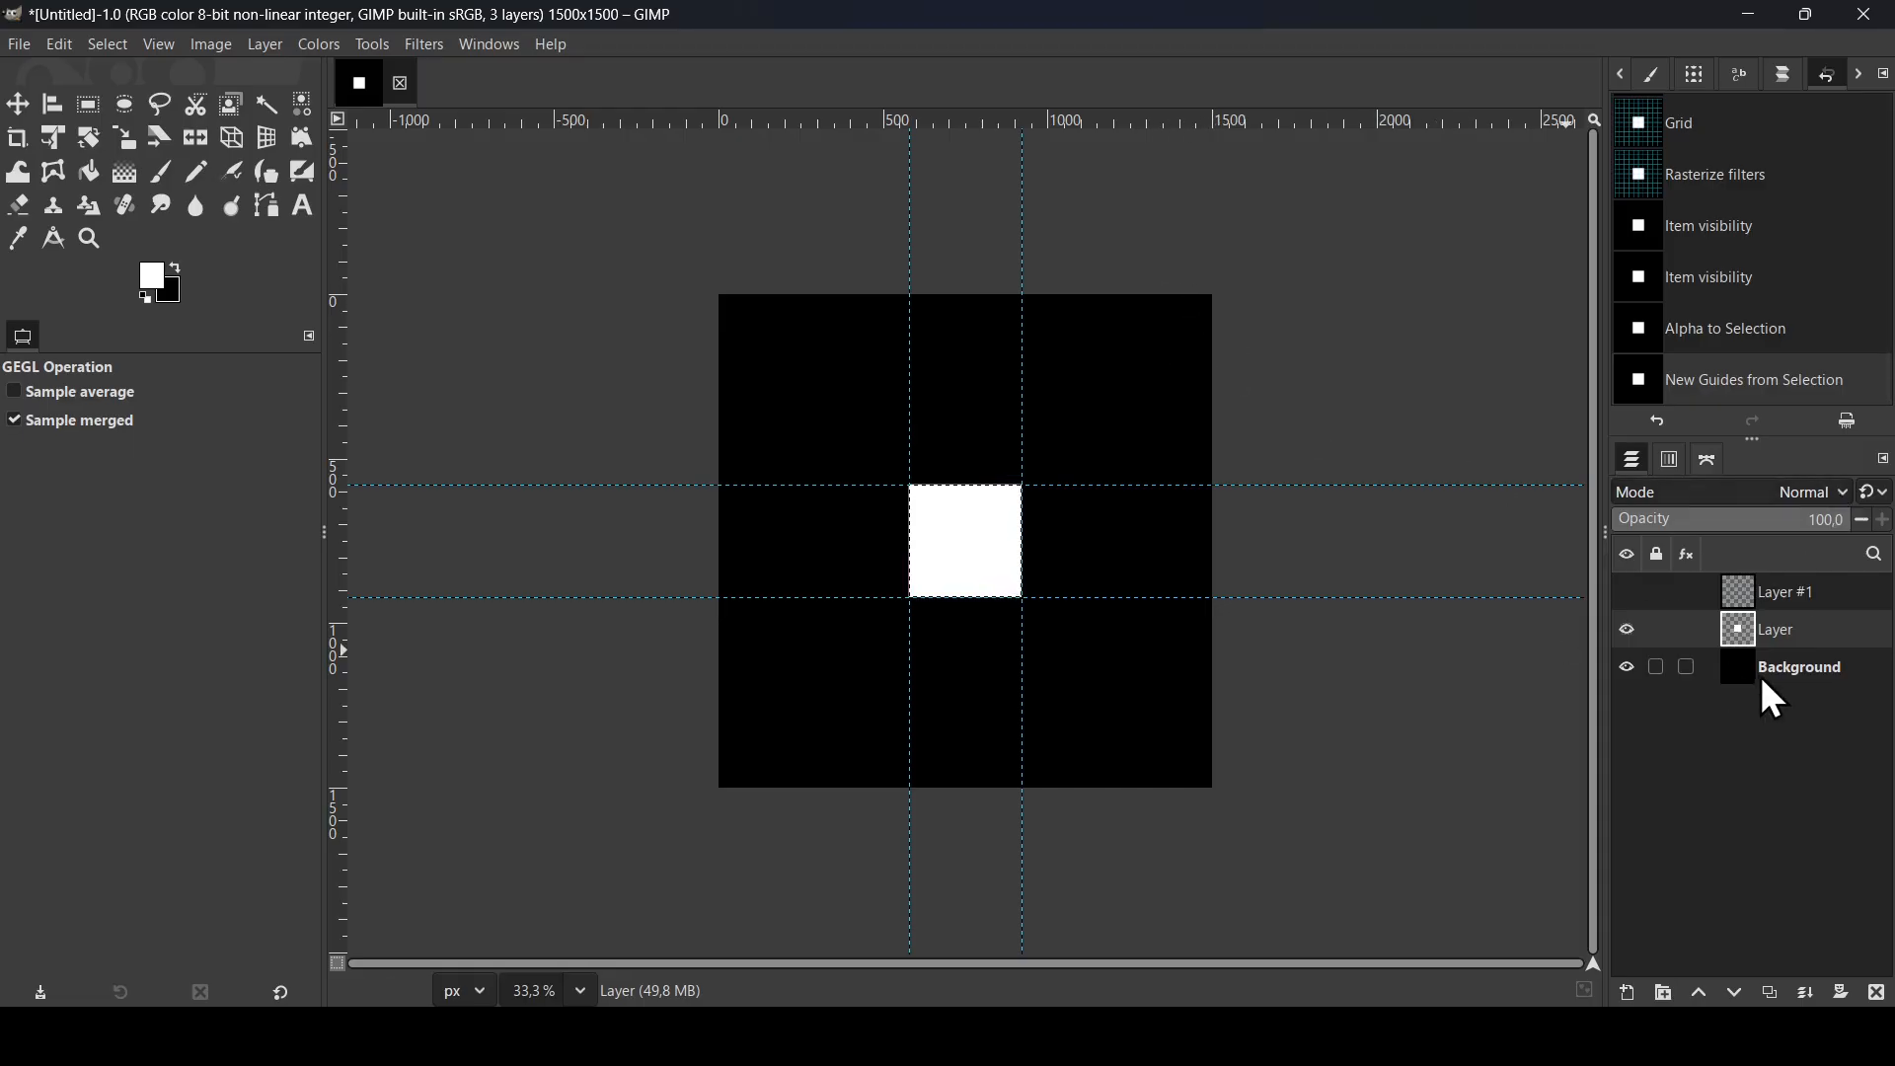
Step: Turn the Background layer's alpha into a selection and create new guides from it along the canvas edges
left_click(1752, 676)
left_click(1629, 667)
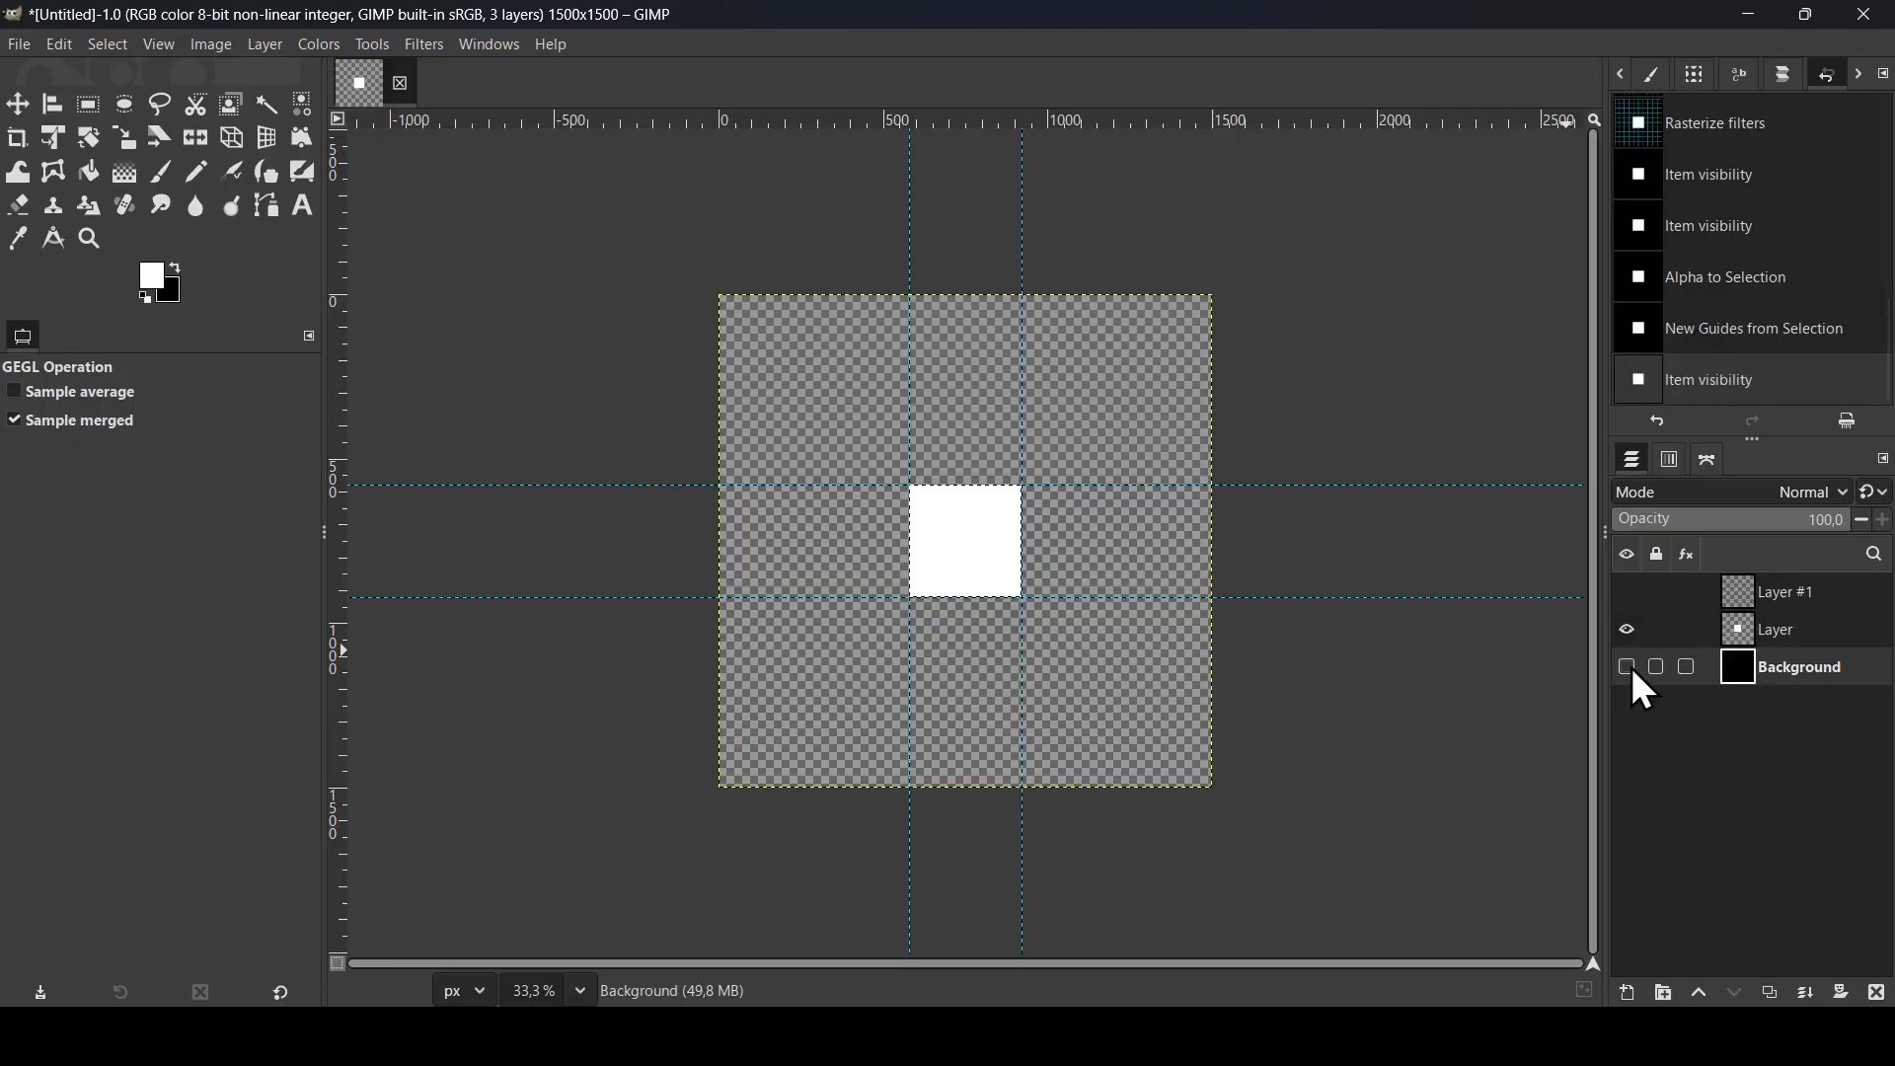
left_click(1631, 667)
right_click(1737, 675)
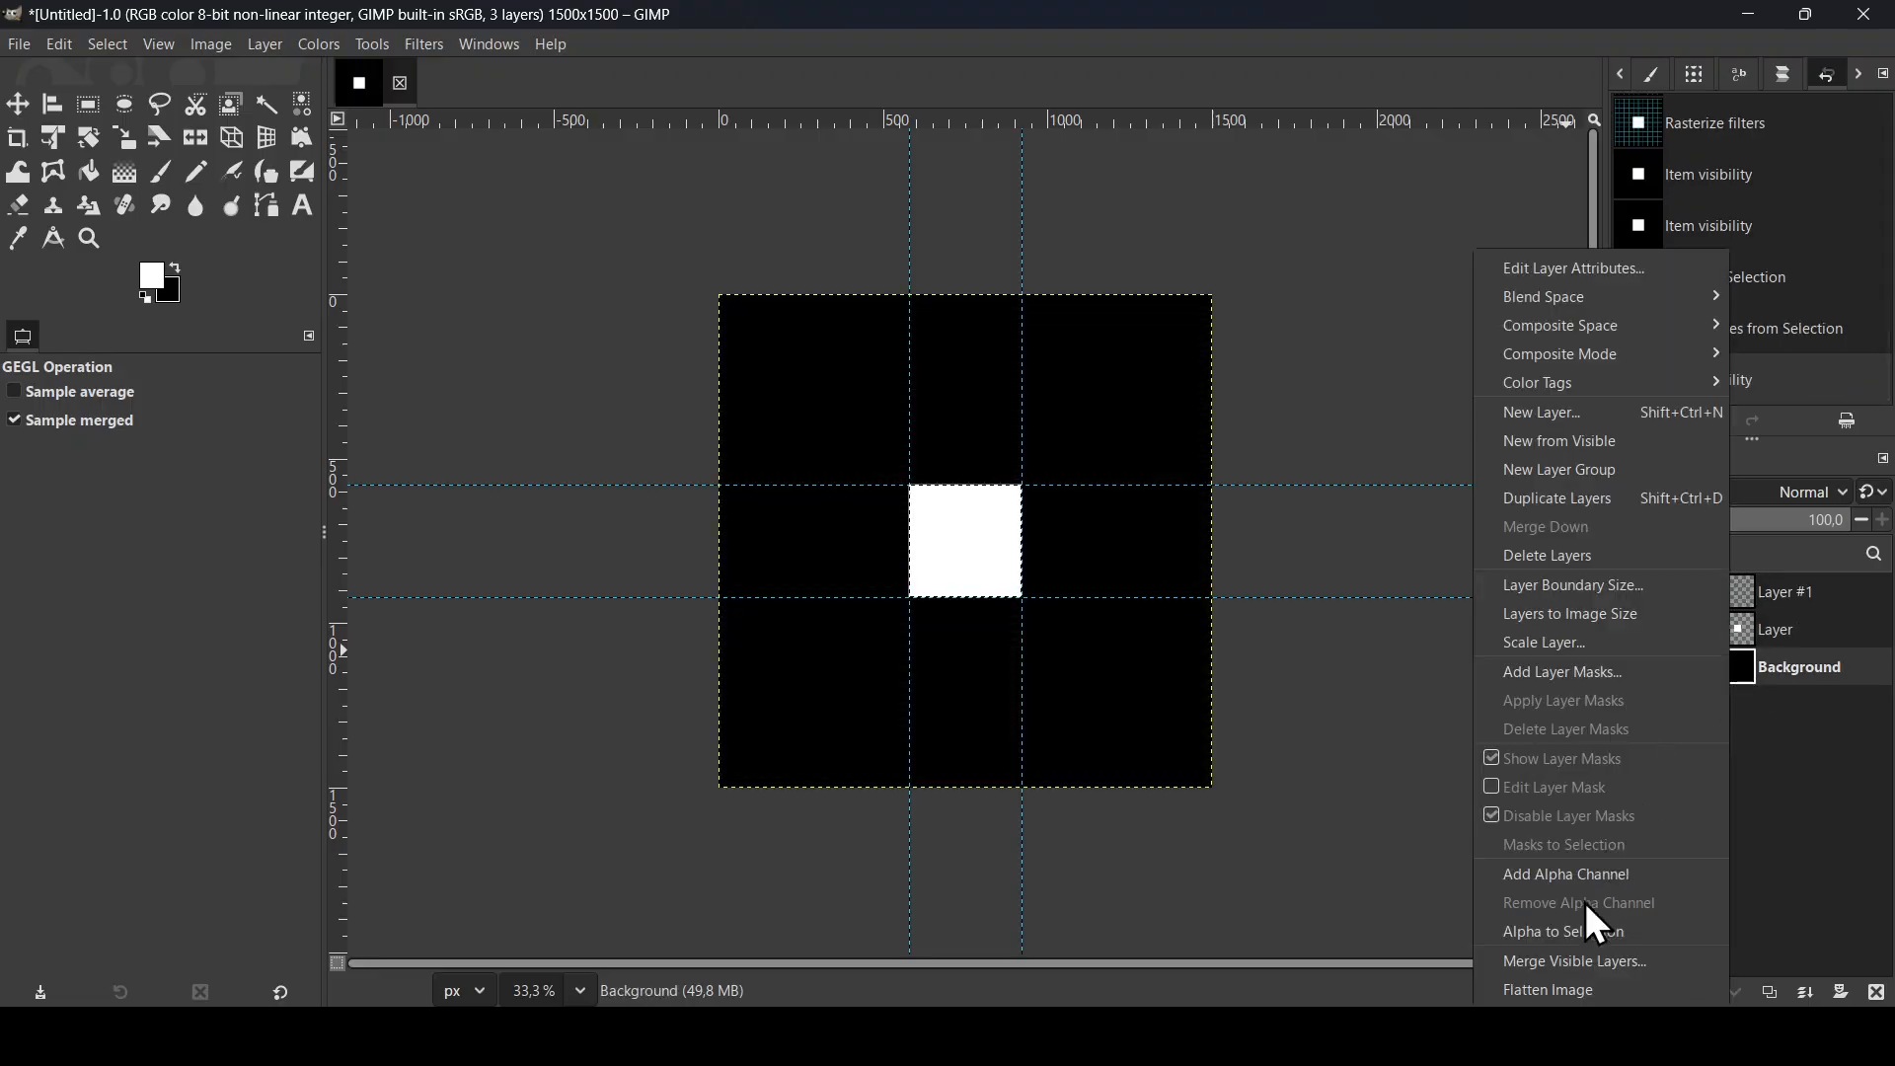
left_click(1585, 932)
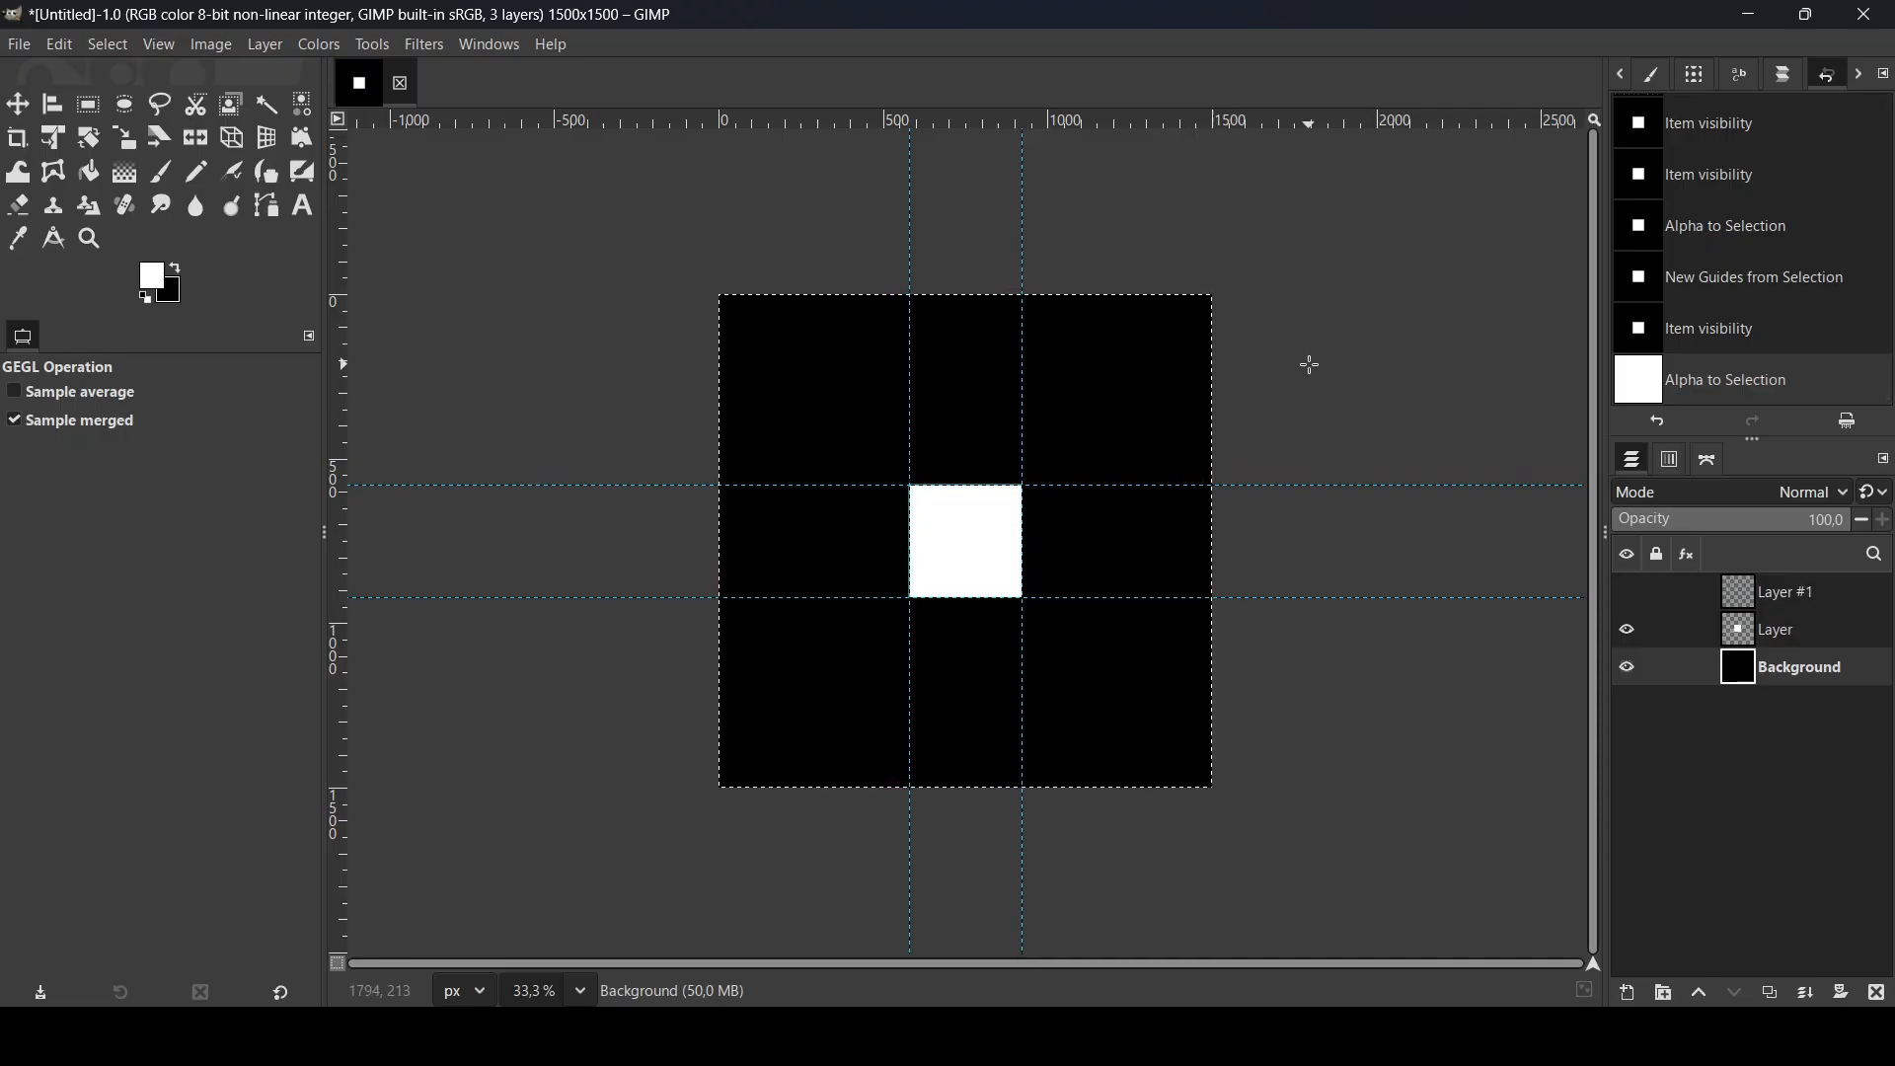
left_click(197, 50)
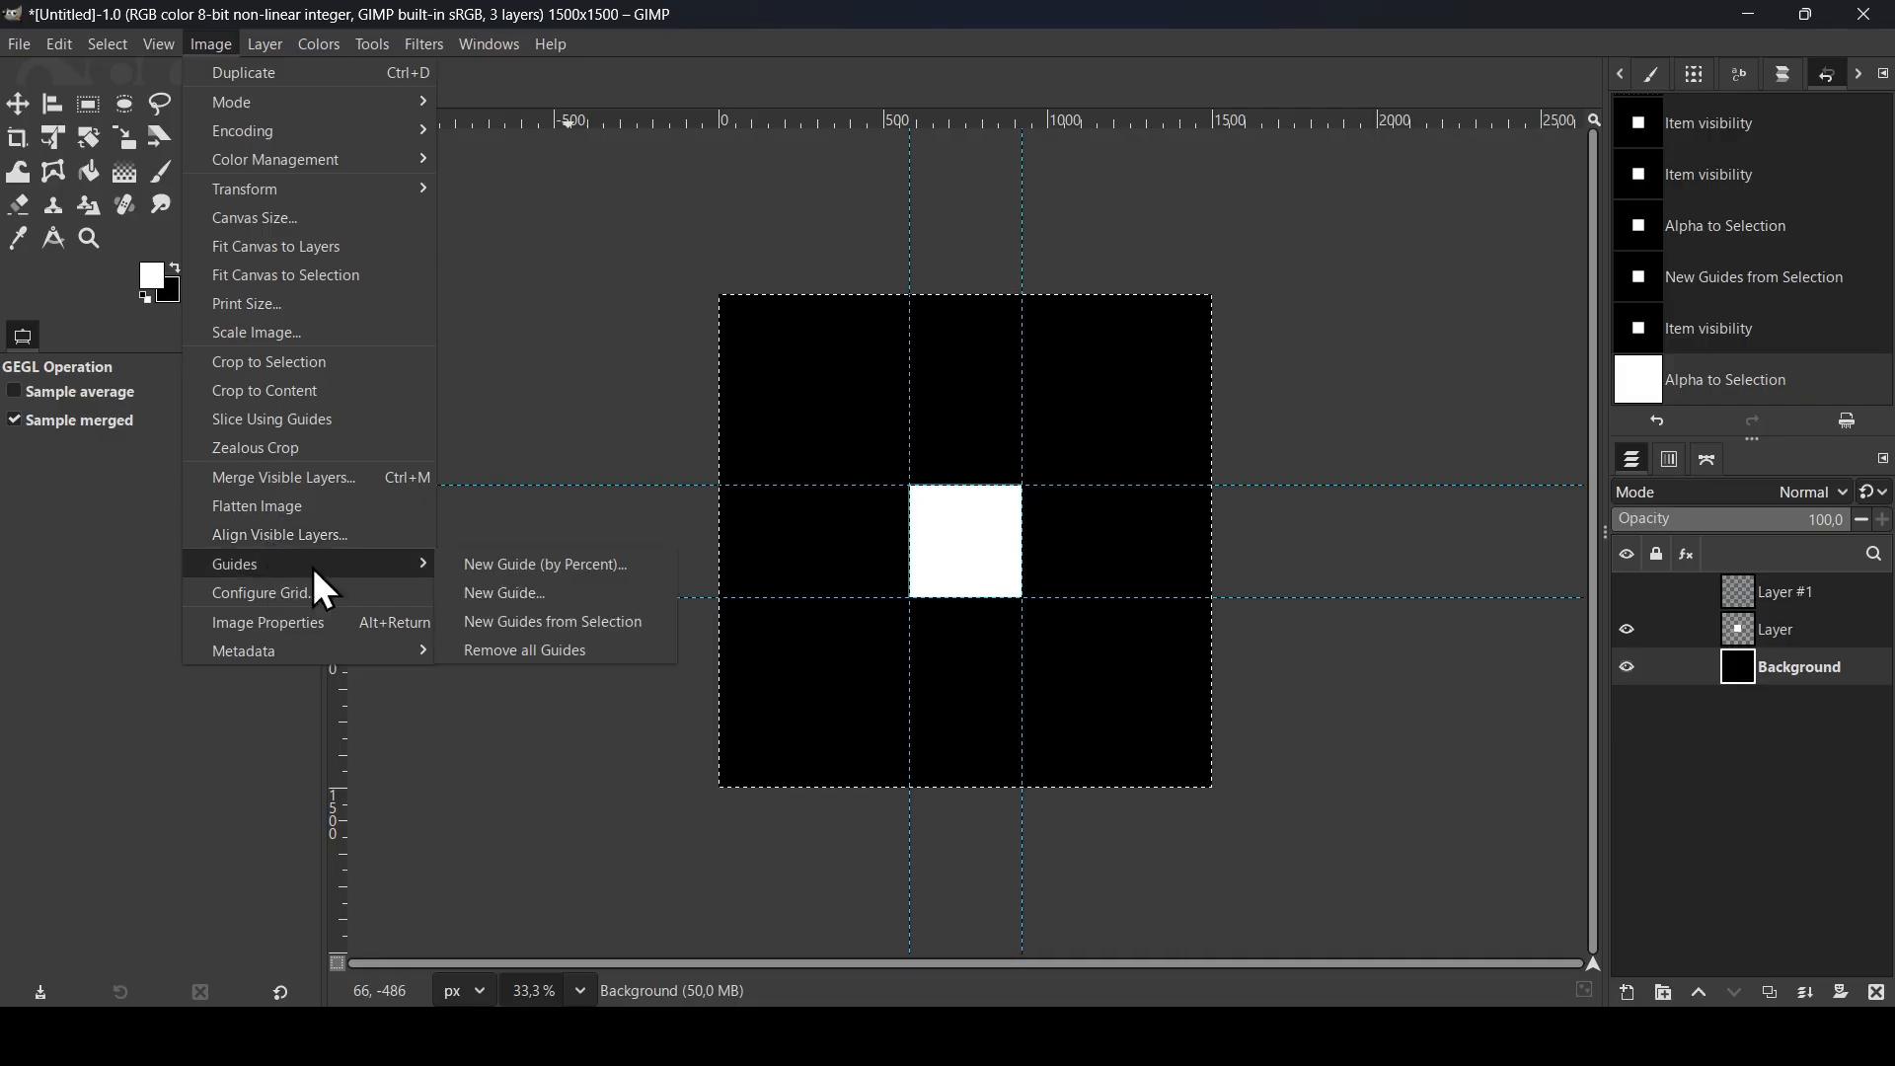
left_click(555, 622)
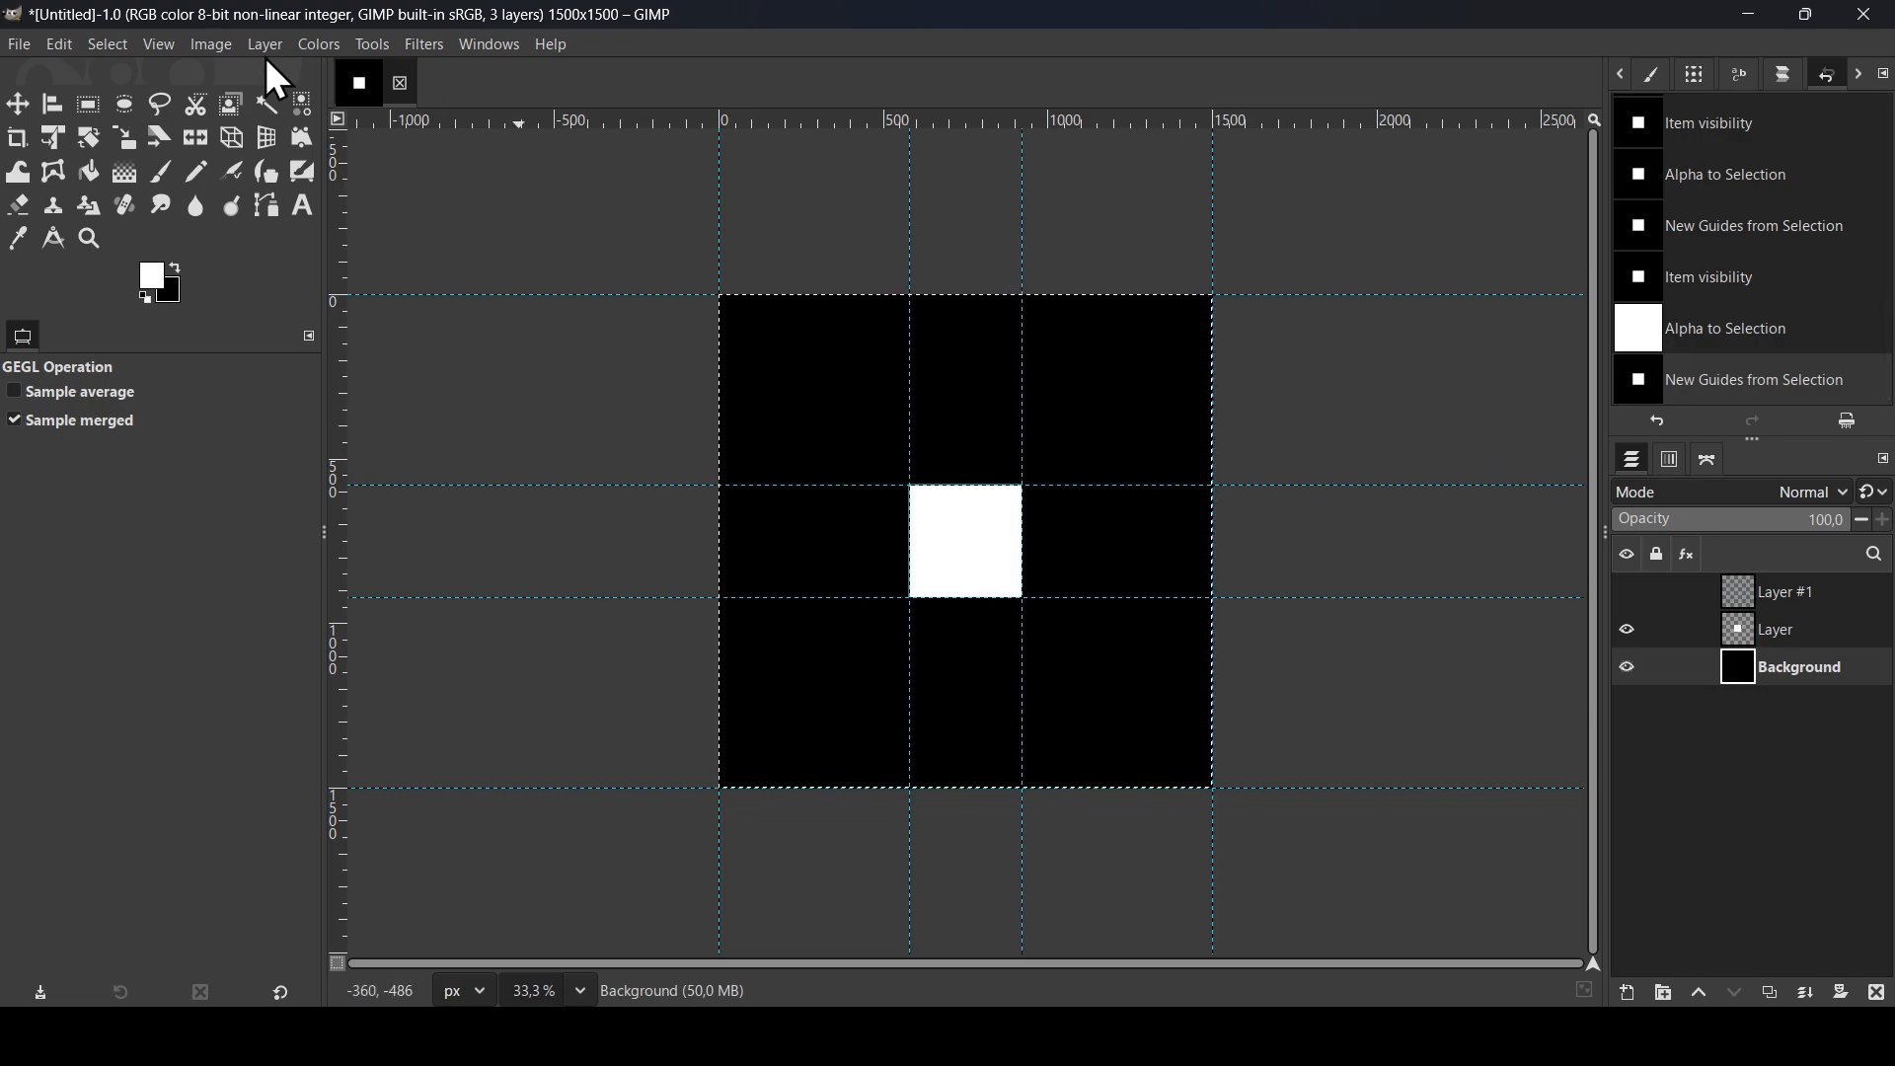
Step: Clear the selection and check that Snap to Guides is enabled
left_click(119, 45)
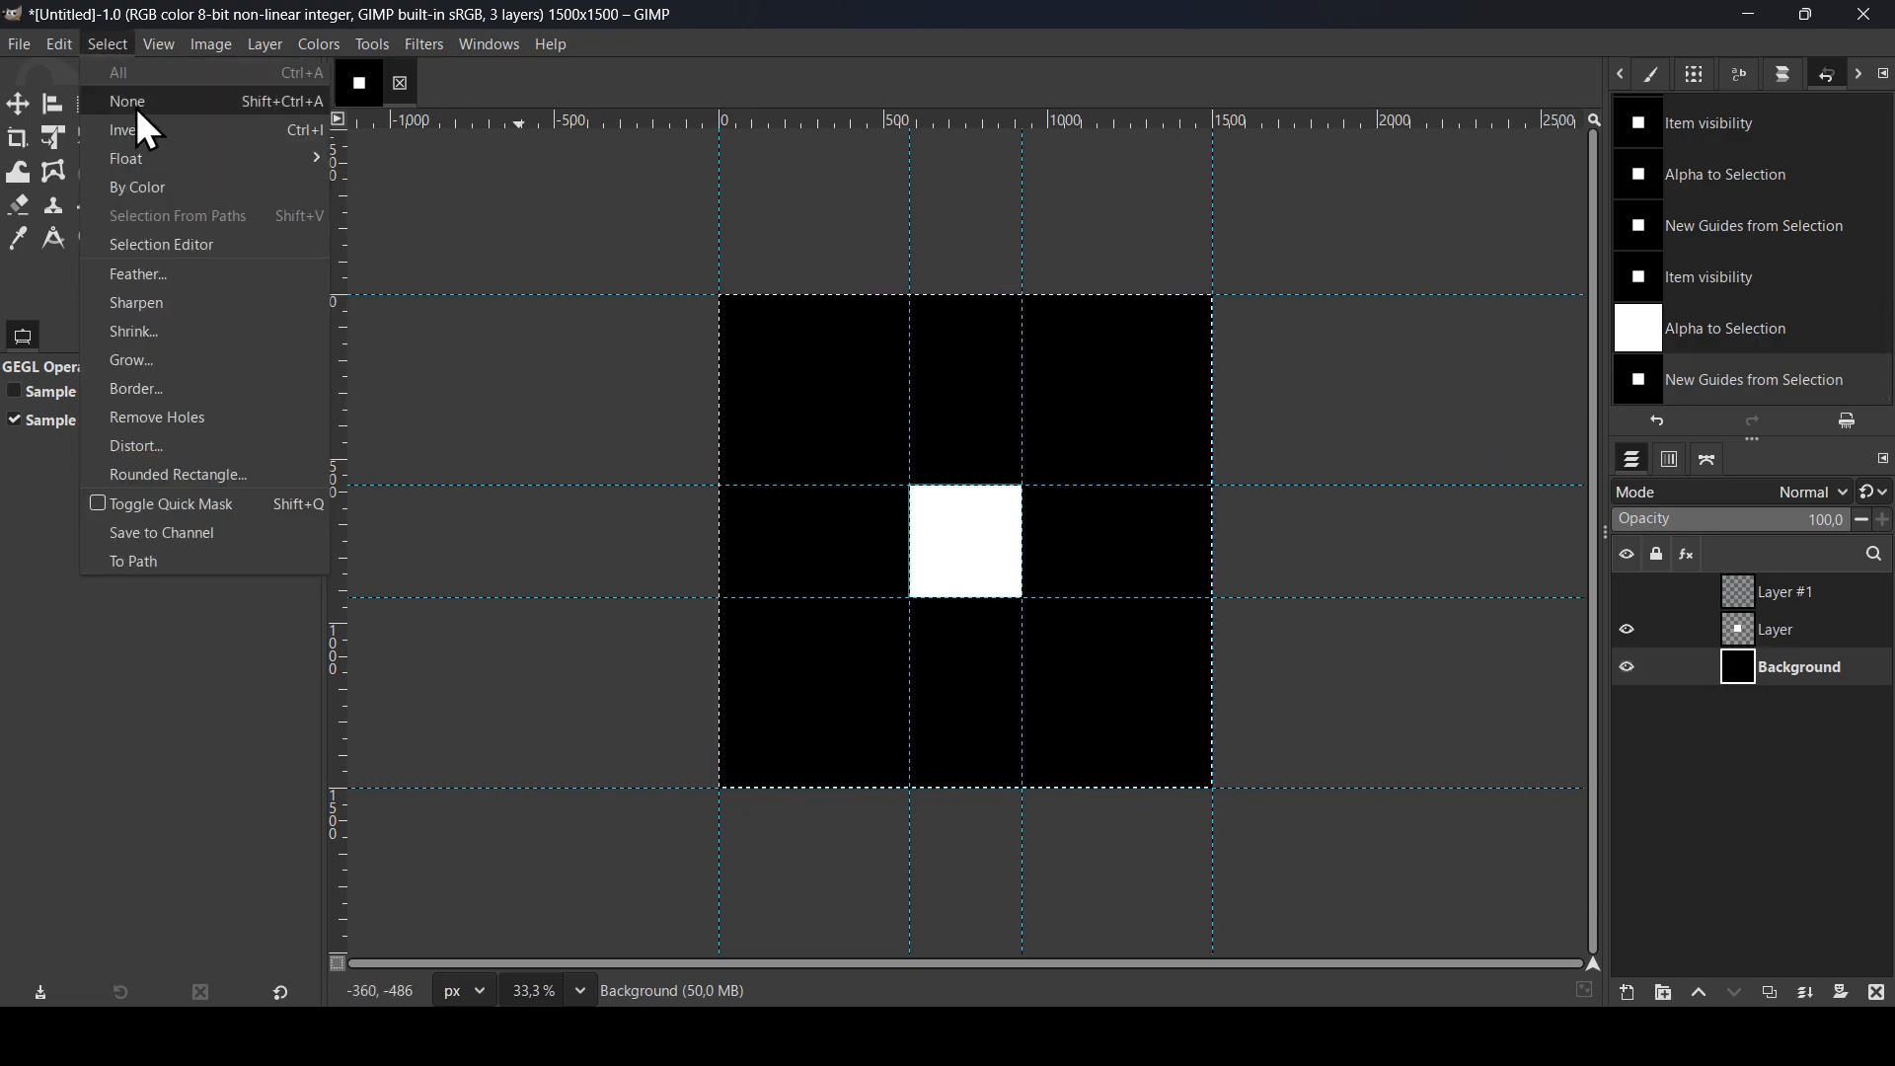
left_click(136, 102)
left_click(158, 45)
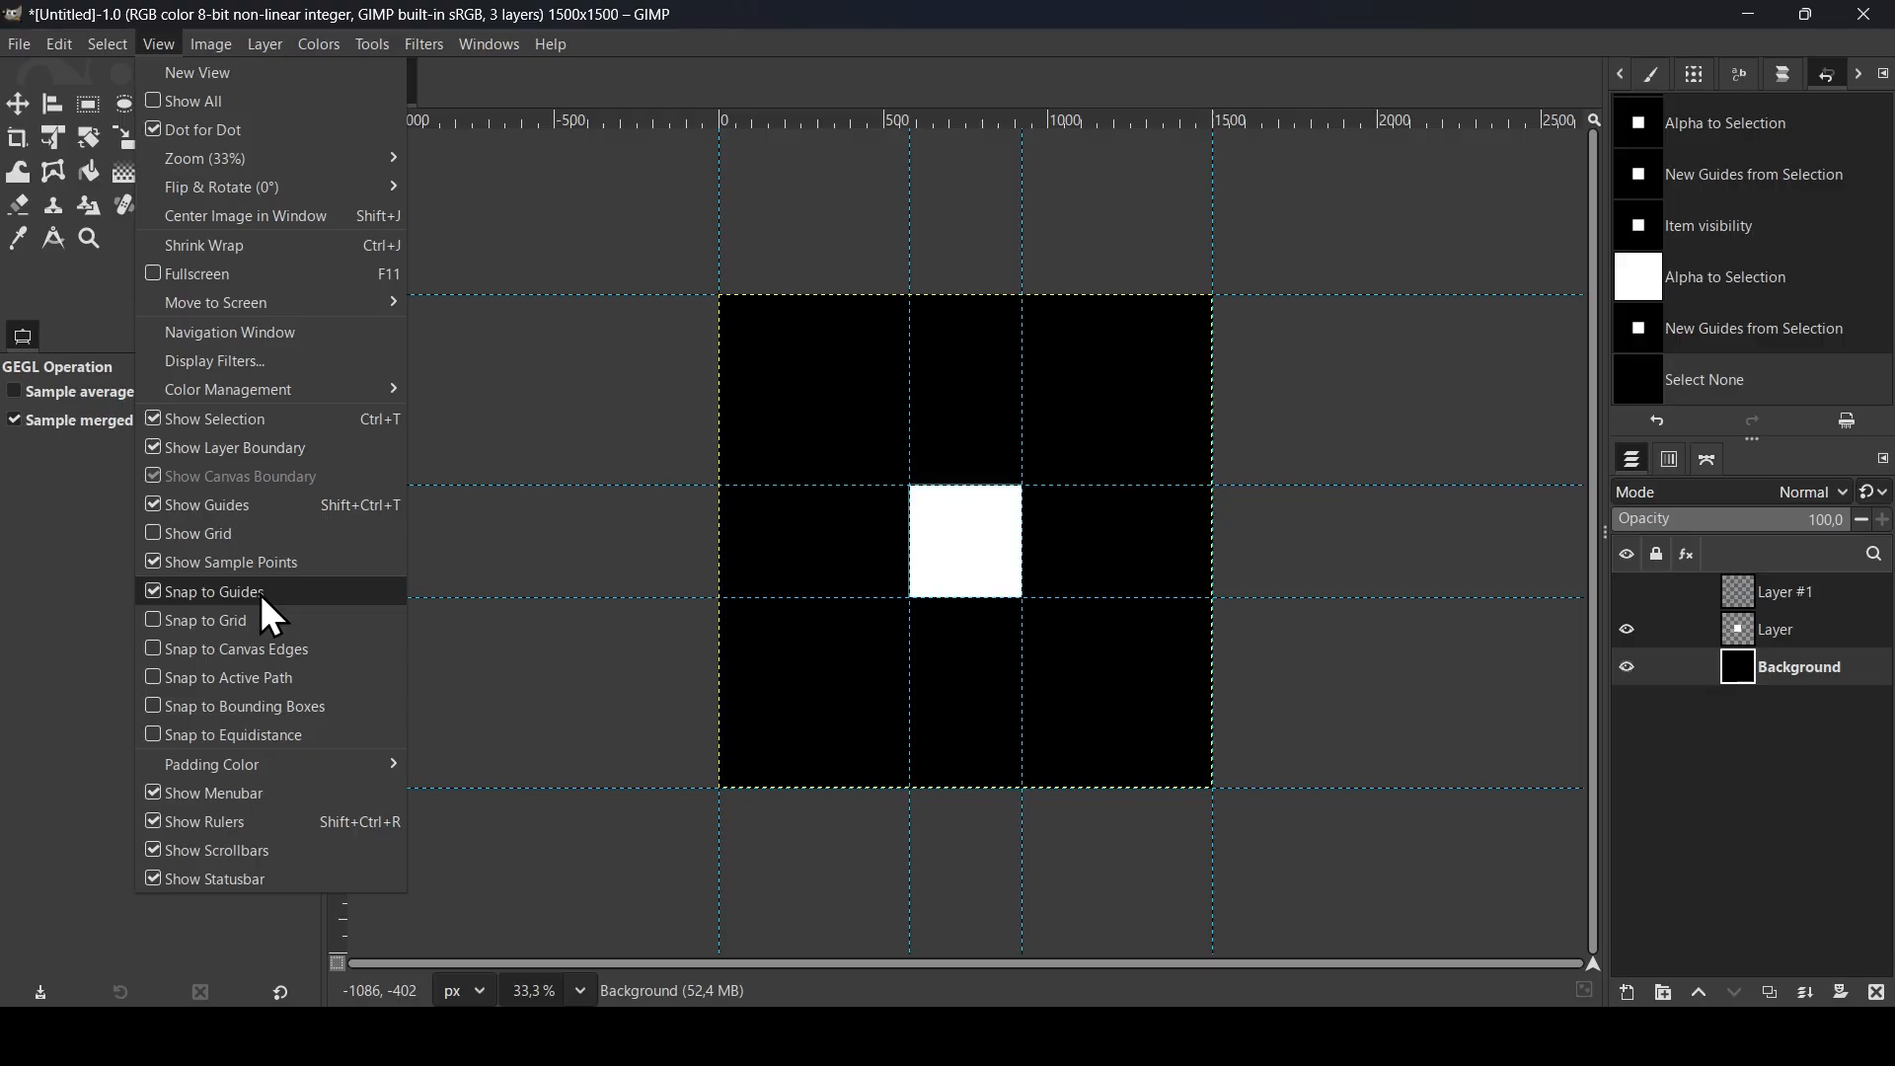
left_click(1227, 20)
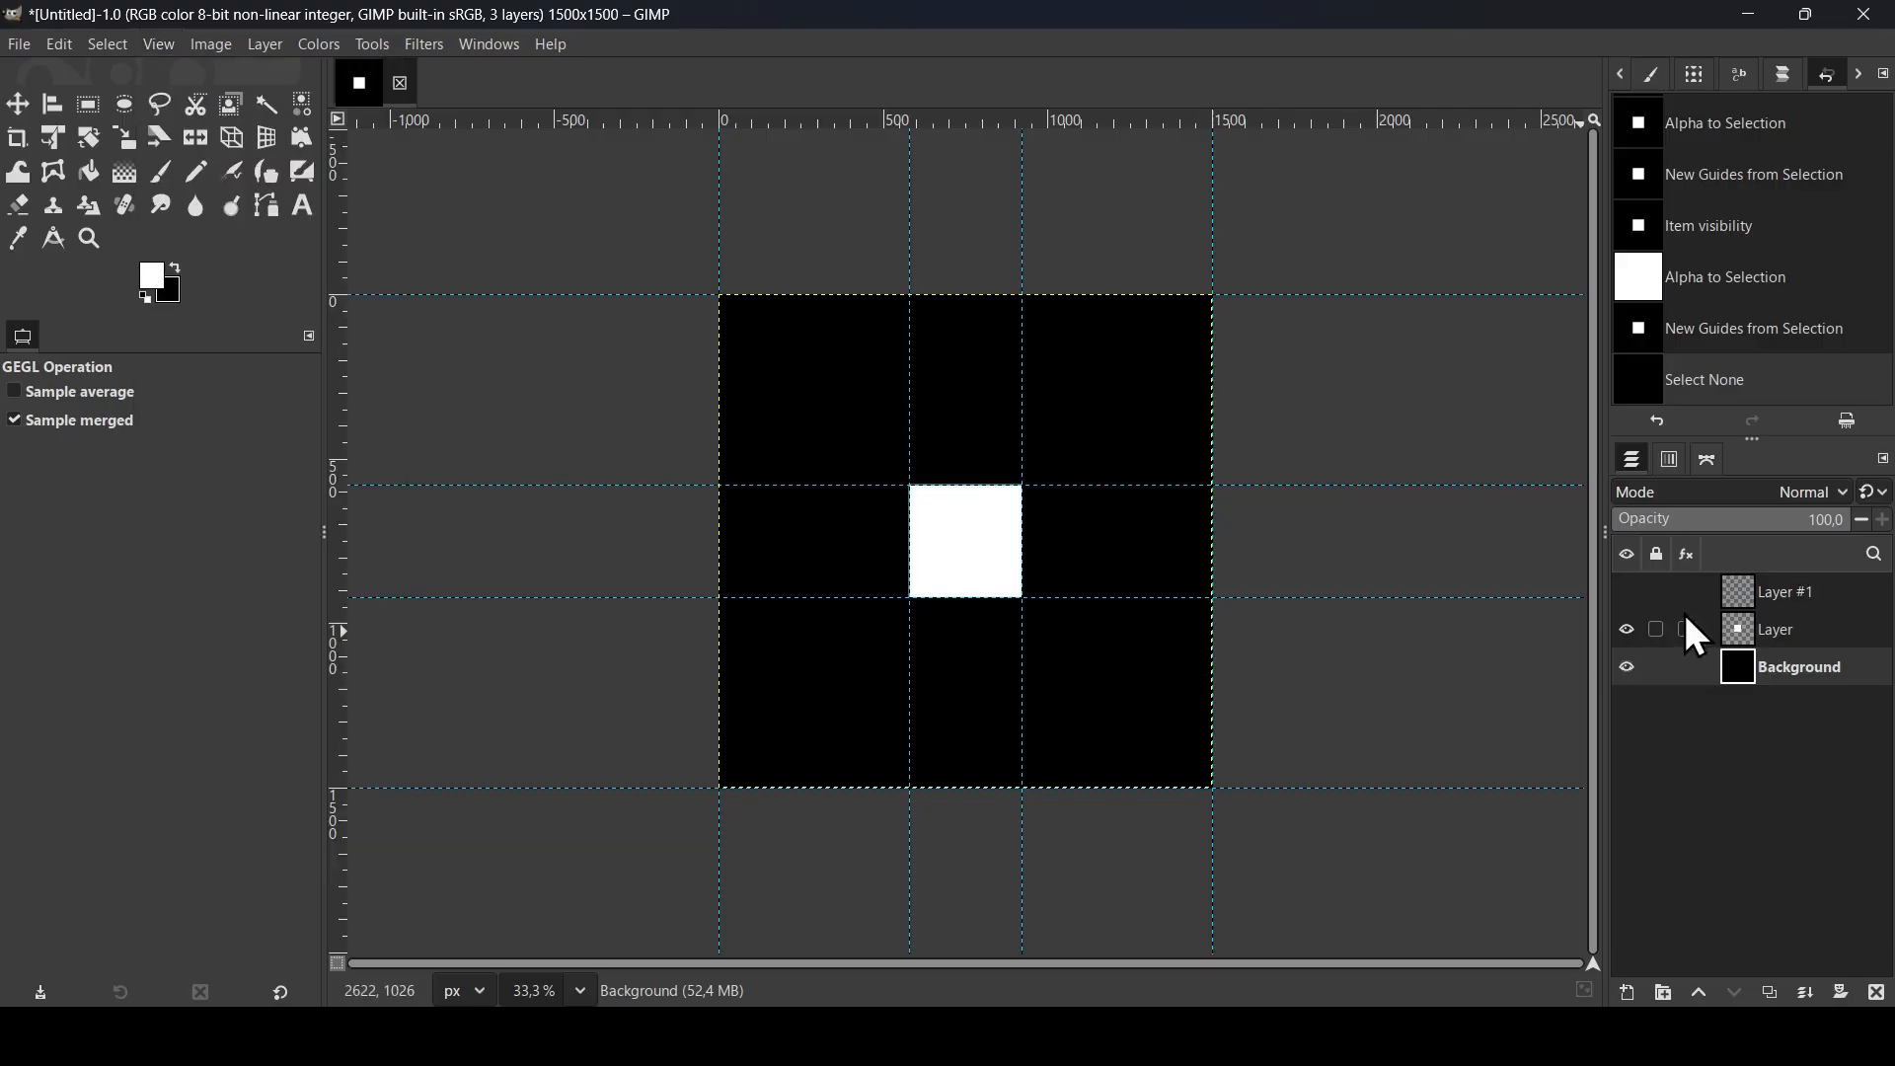
Step: Select the cyan grid layer and make it visible
left_click(1743, 595)
left_click(1627, 592)
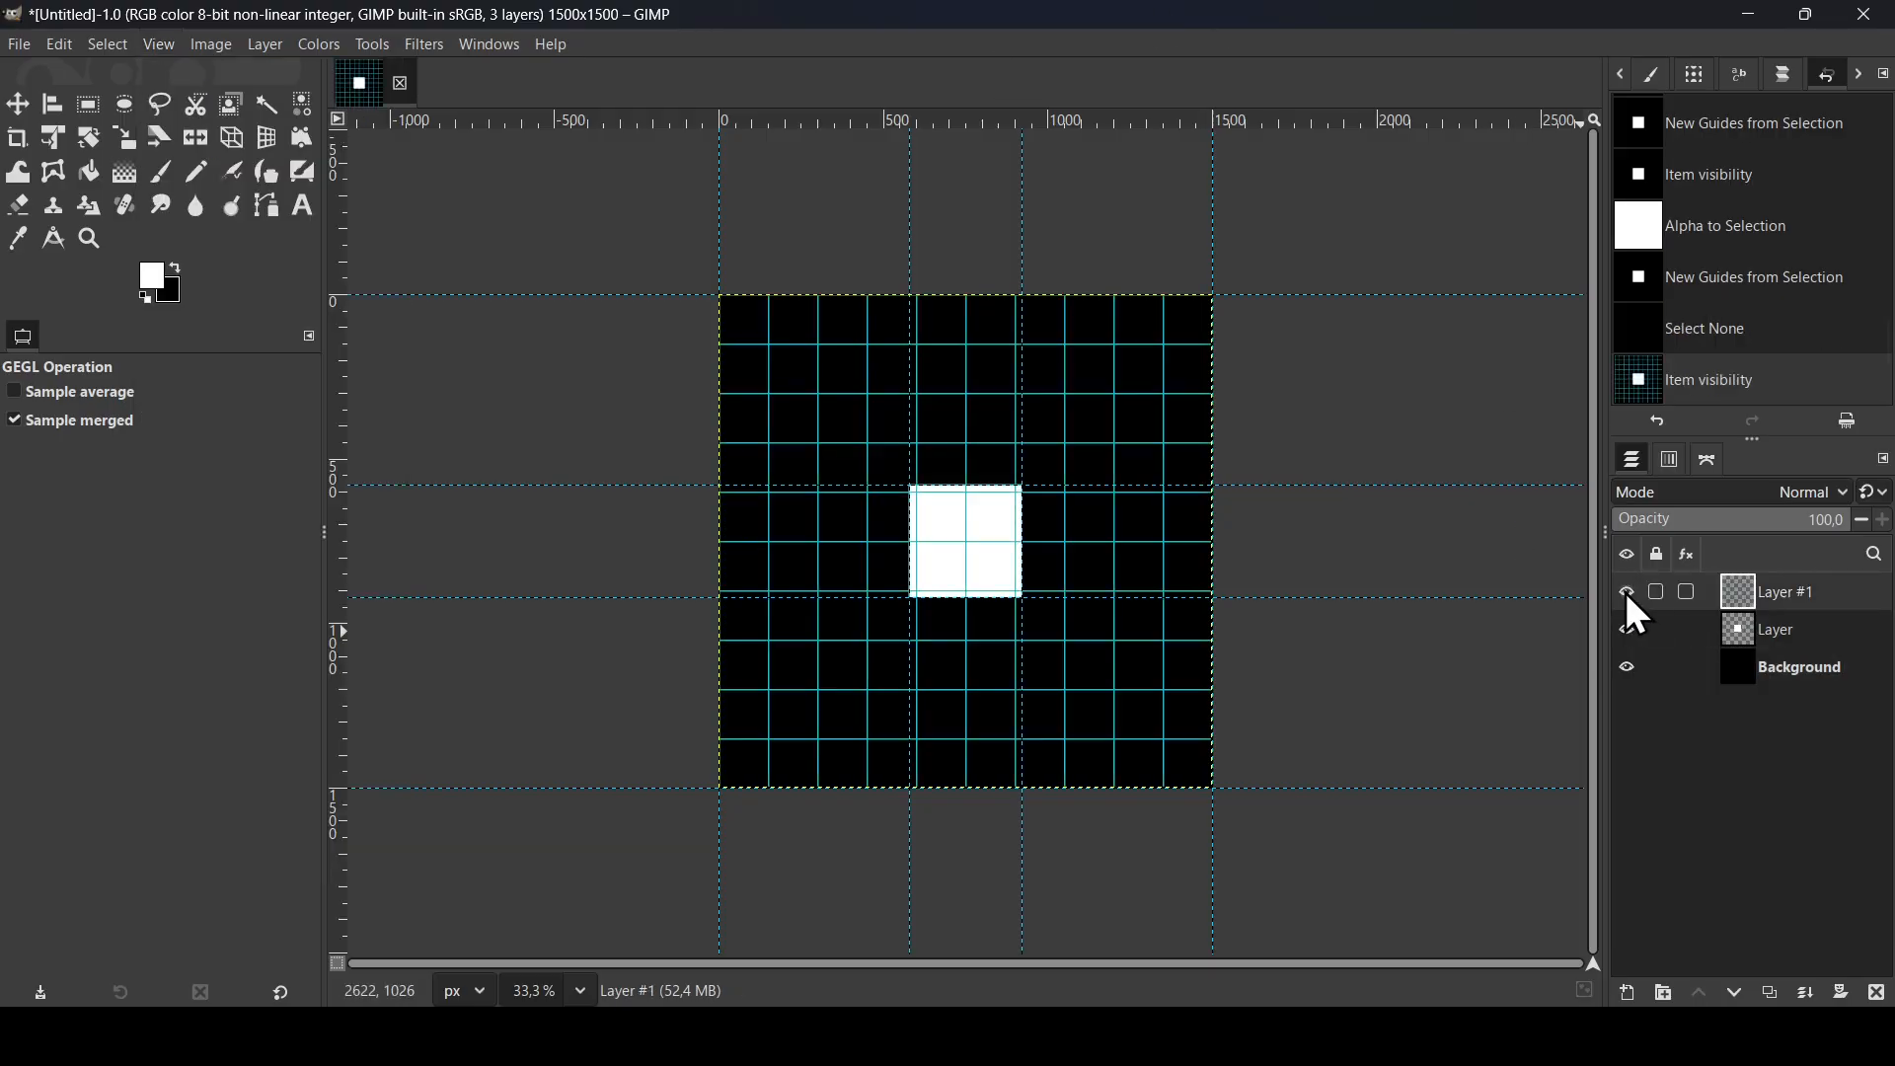
left_click(1626, 591)
left_click(1626, 591)
Step: Apply a Perspective transform to the grid, moving its two upper corners to the white square's lower corners to form a floor
left_click(231, 134)
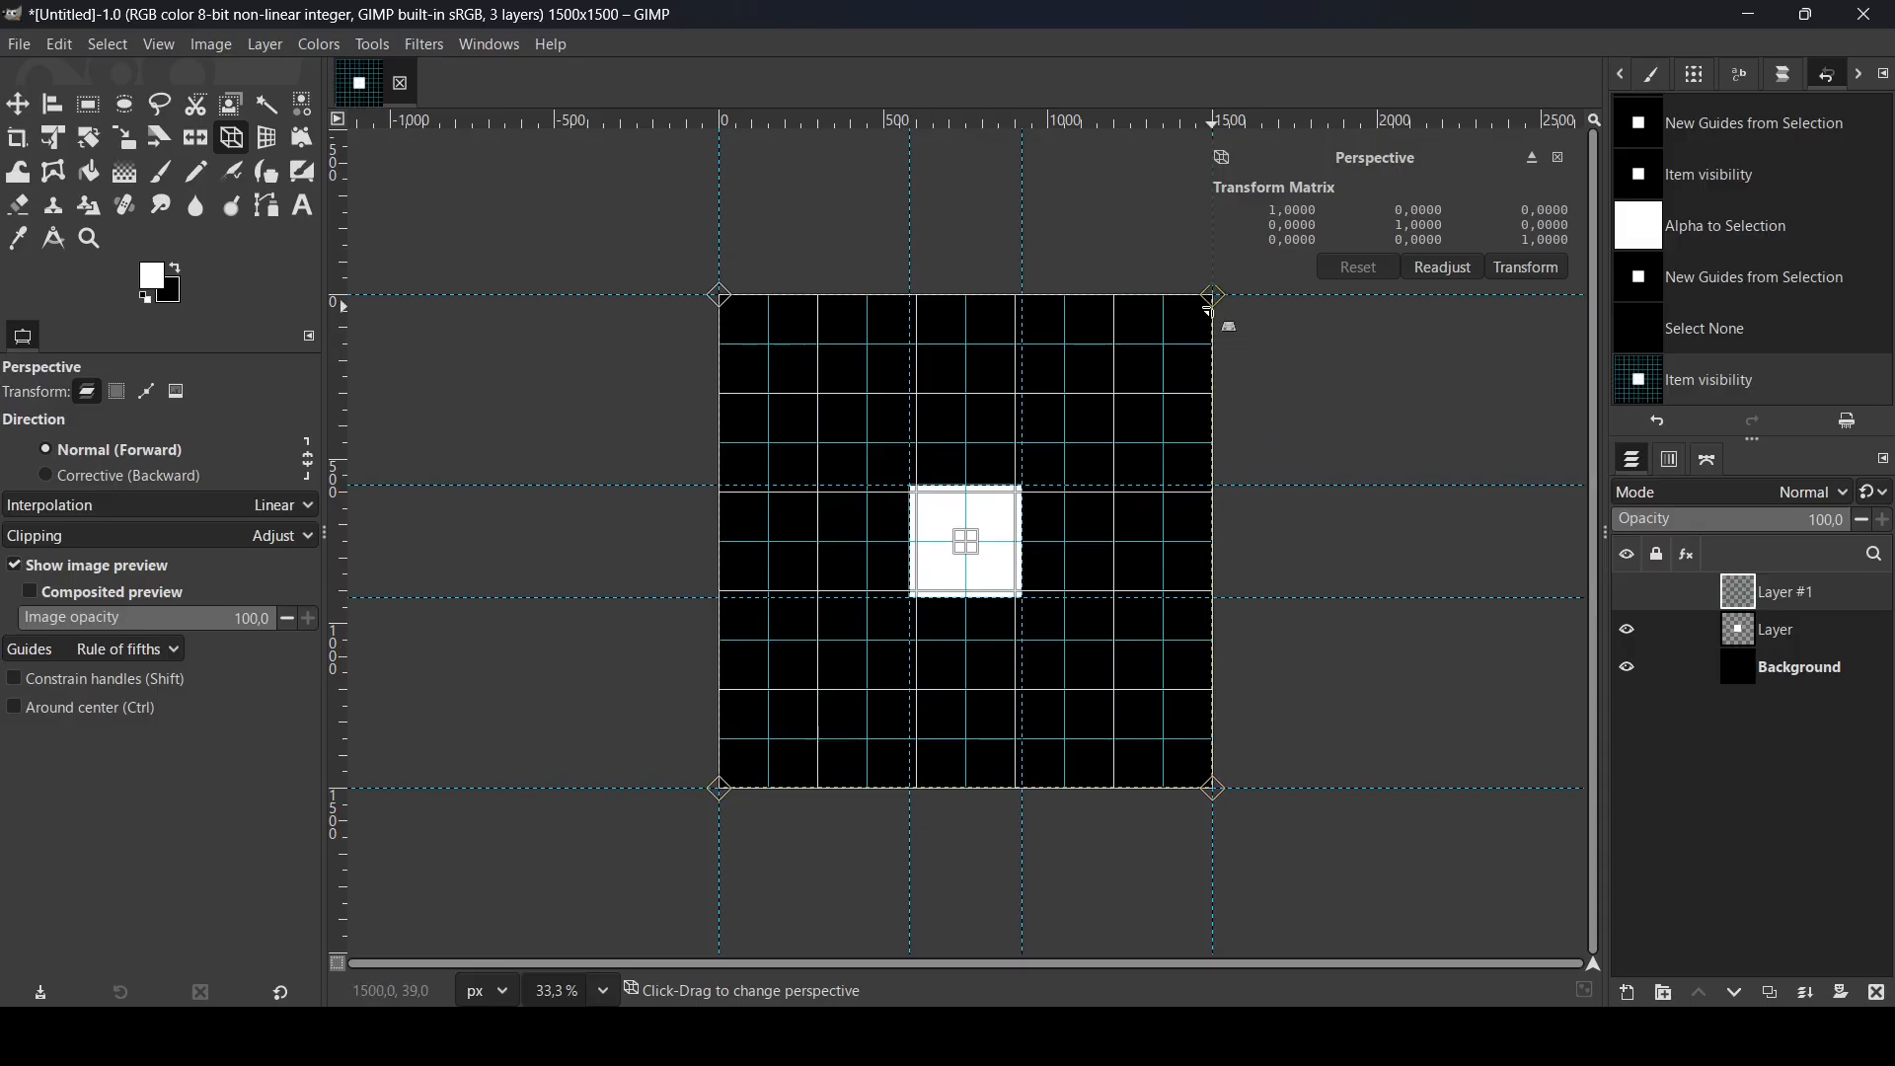
left_click_drag(1221, 306, 1116, 452)
left_click_drag(720, 296, 909, 599)
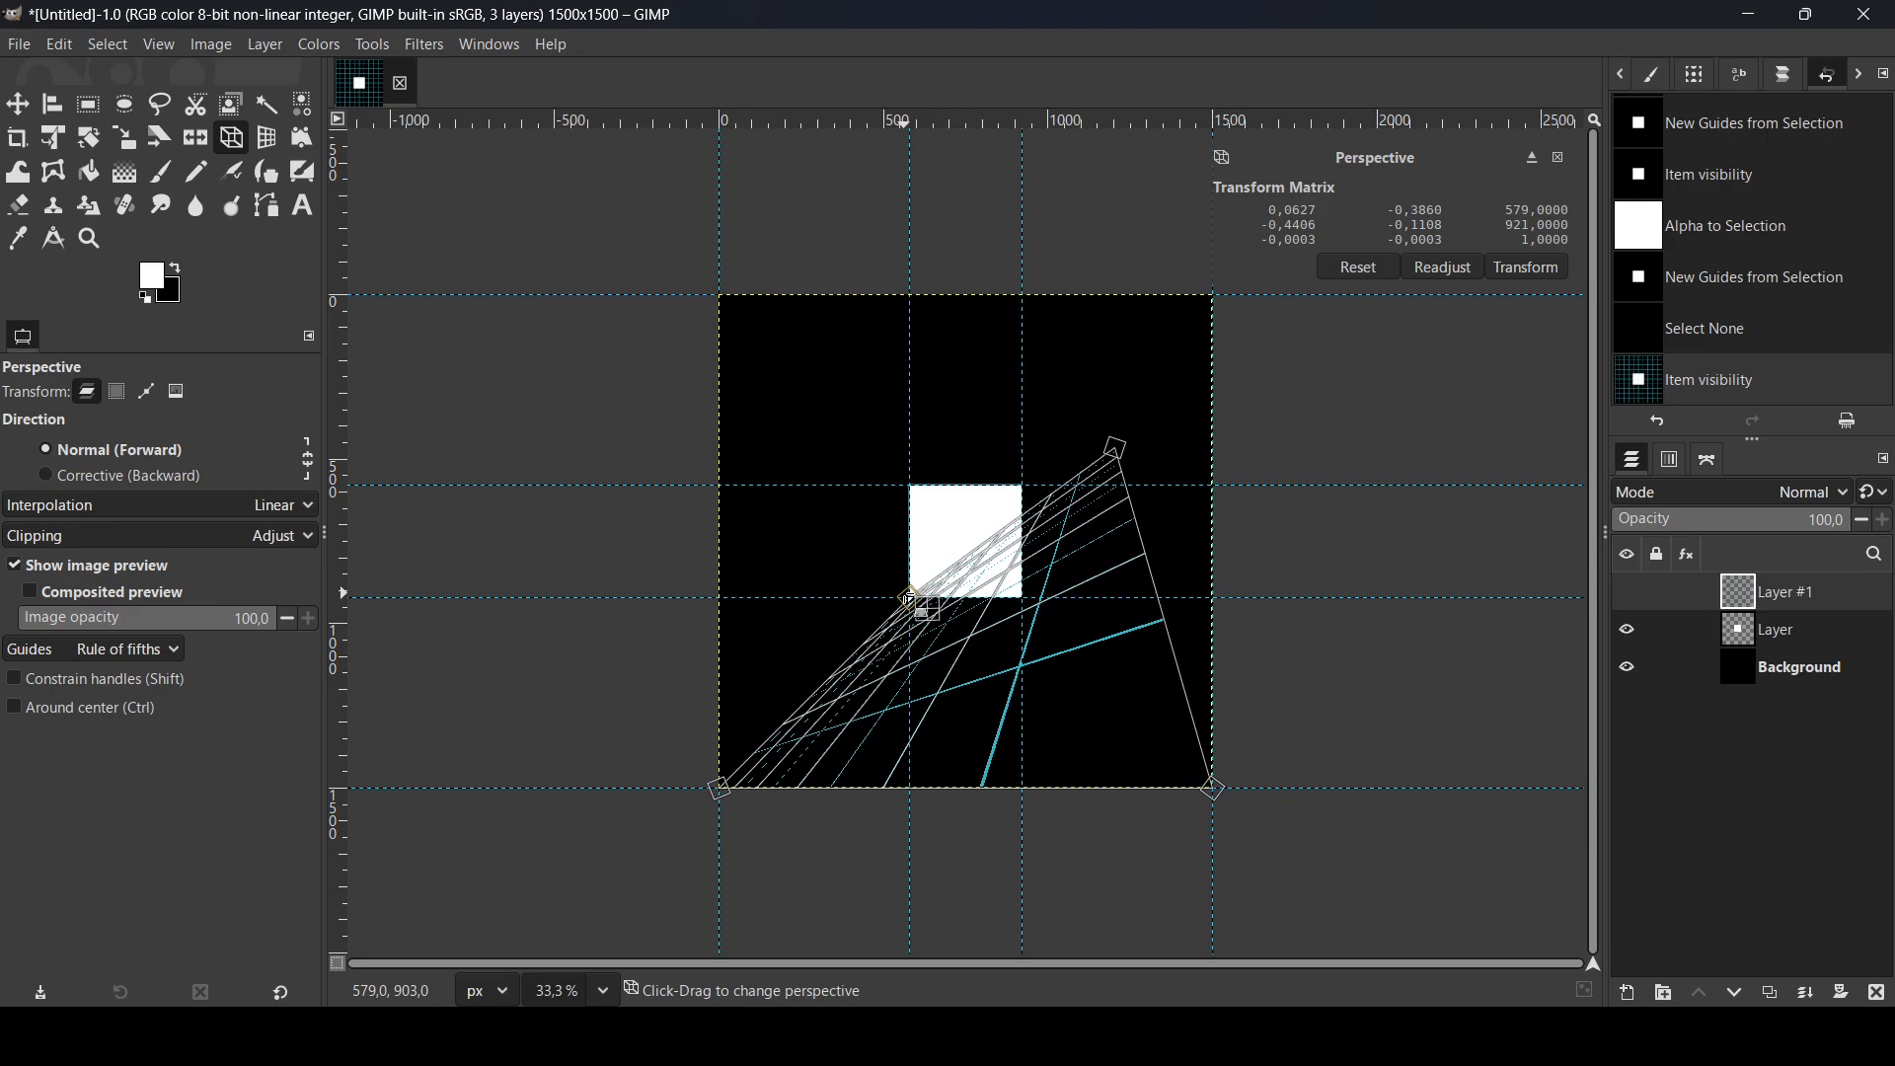
left_click_drag(1120, 451, 1023, 598)
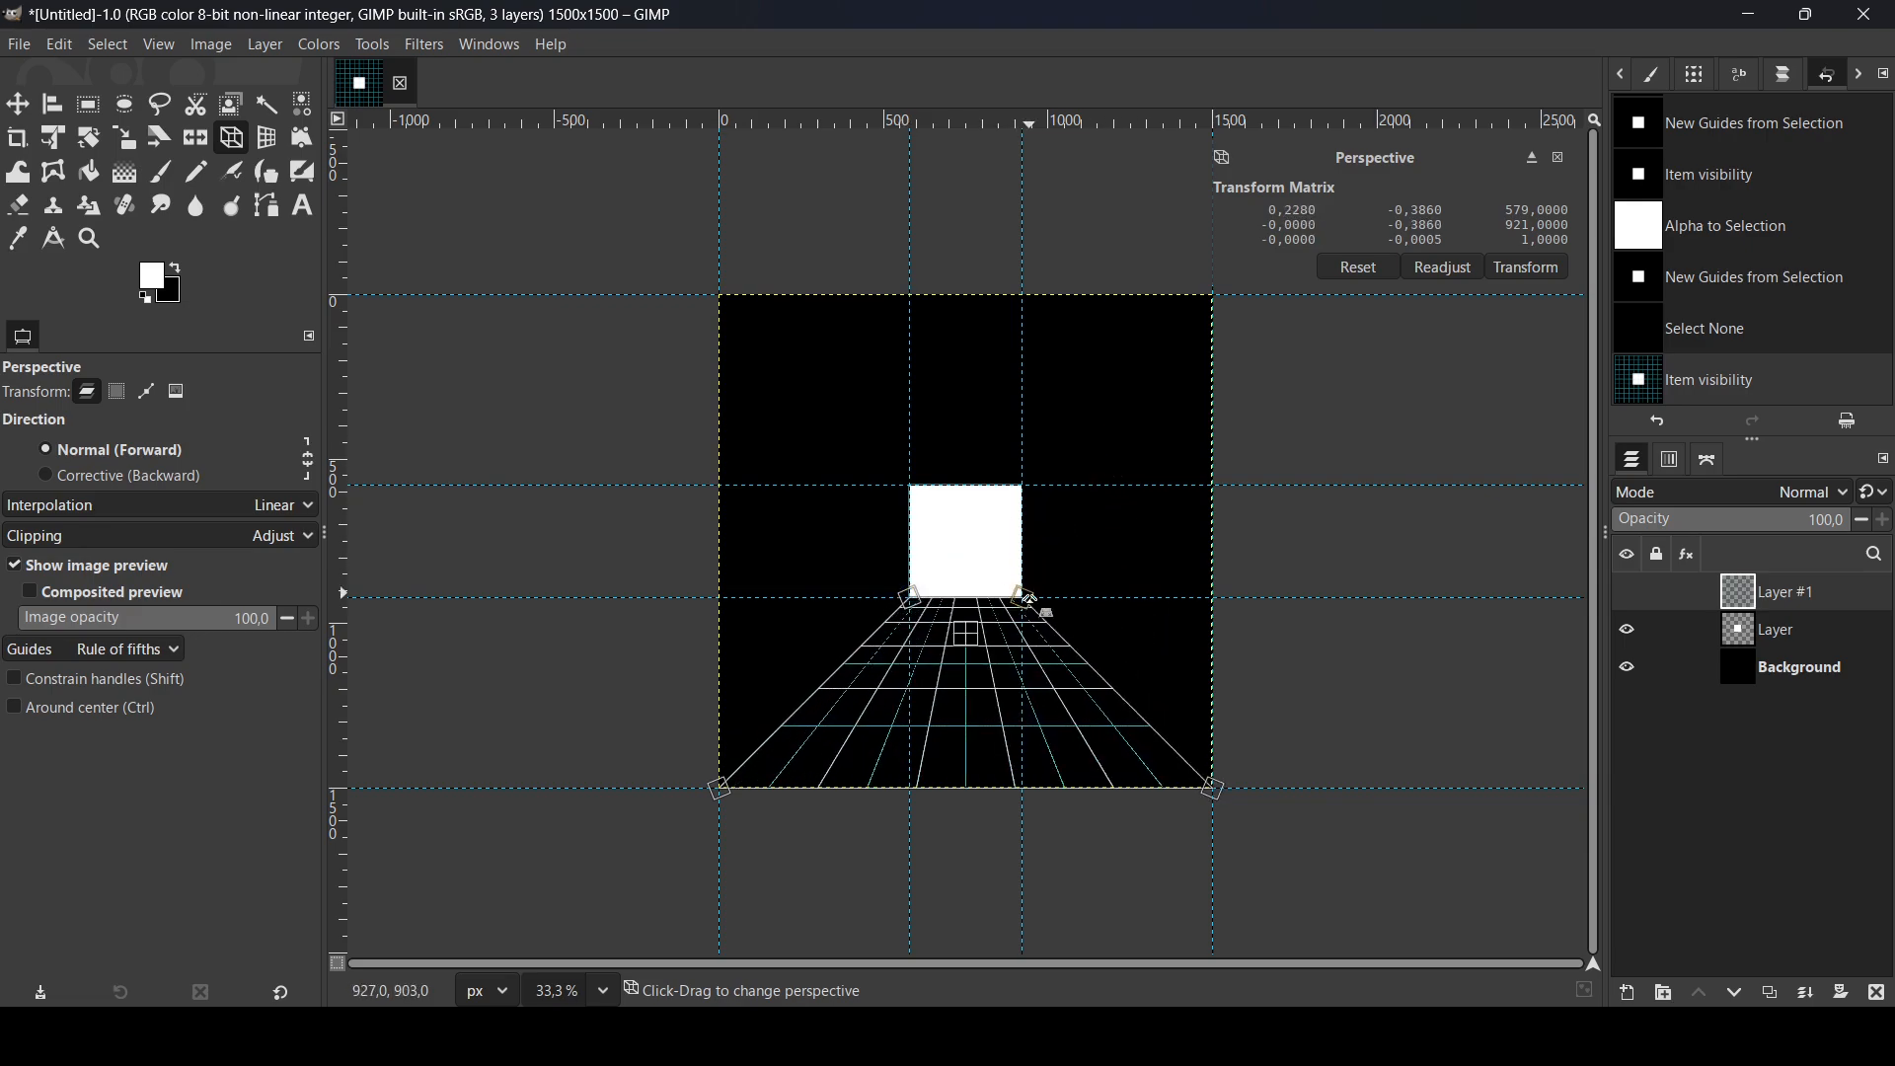
key("plus")
key("plus")
key("plus")
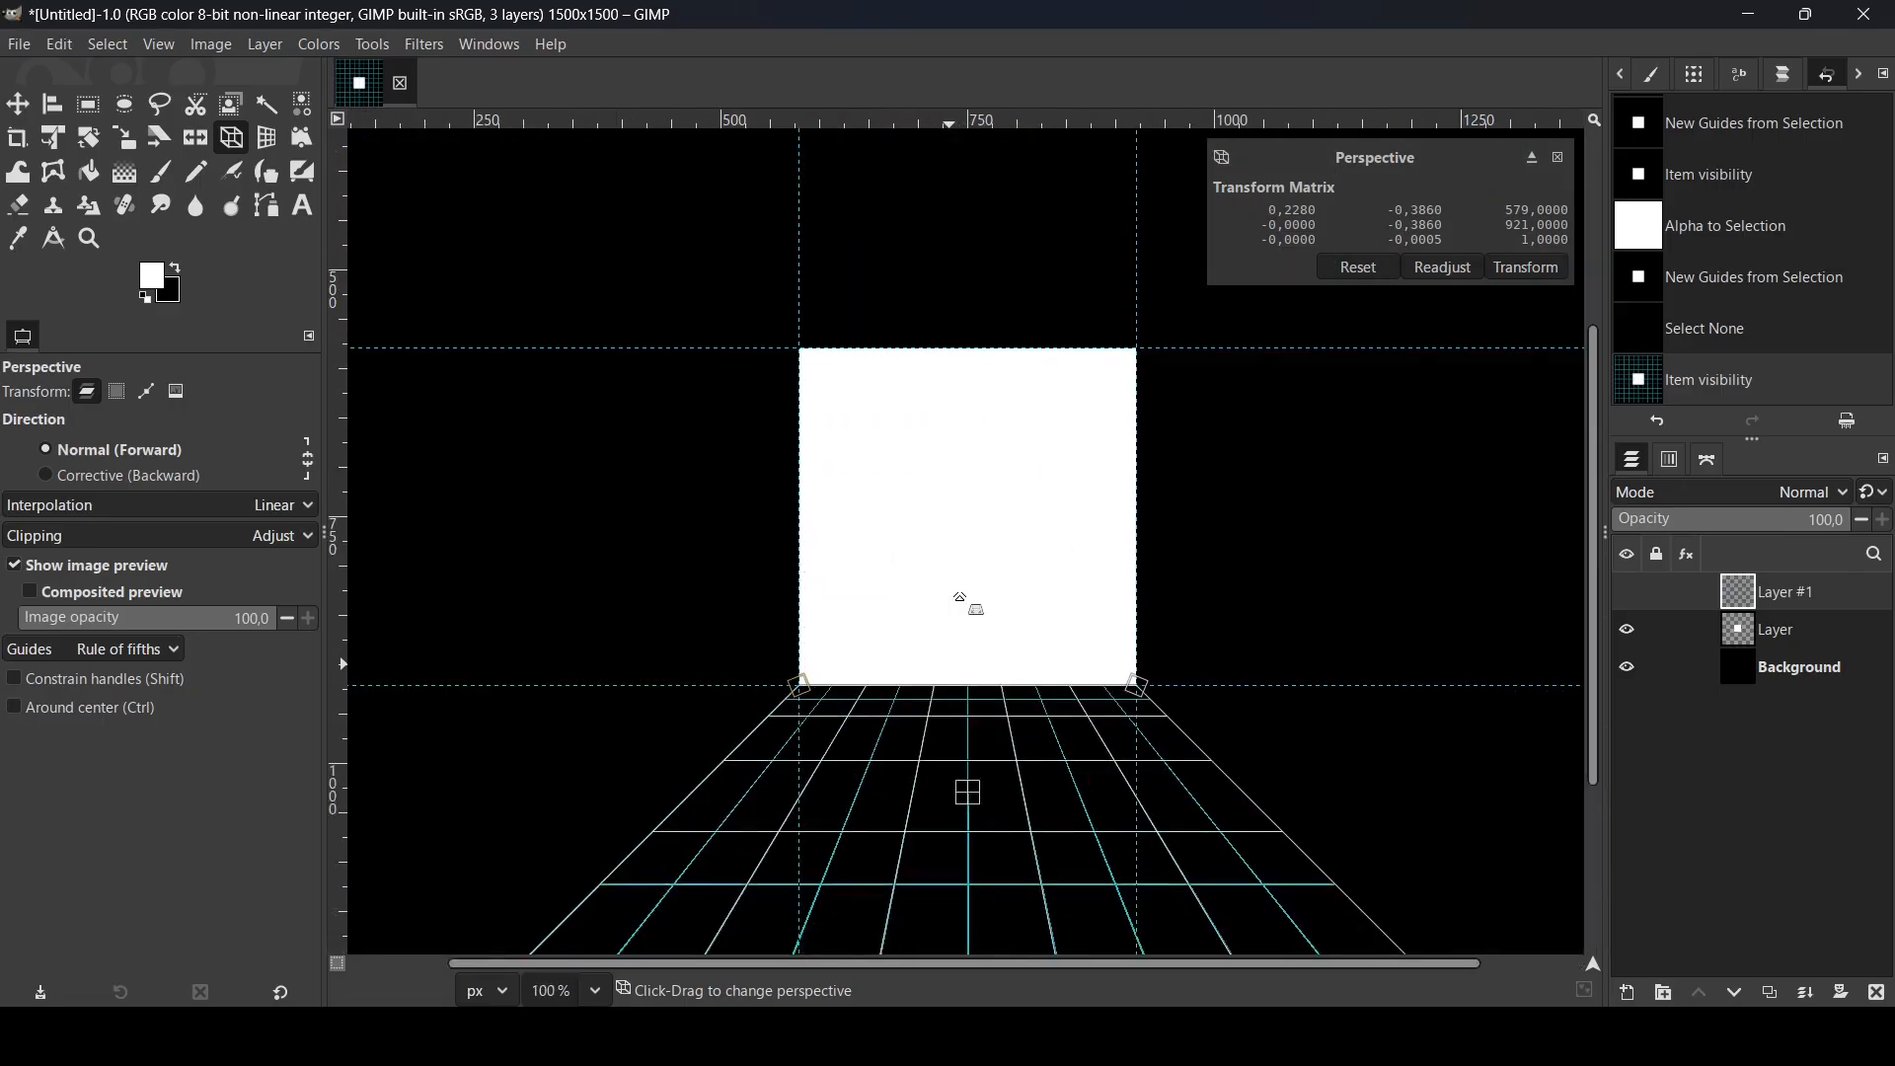
key("minus")
key("minus")
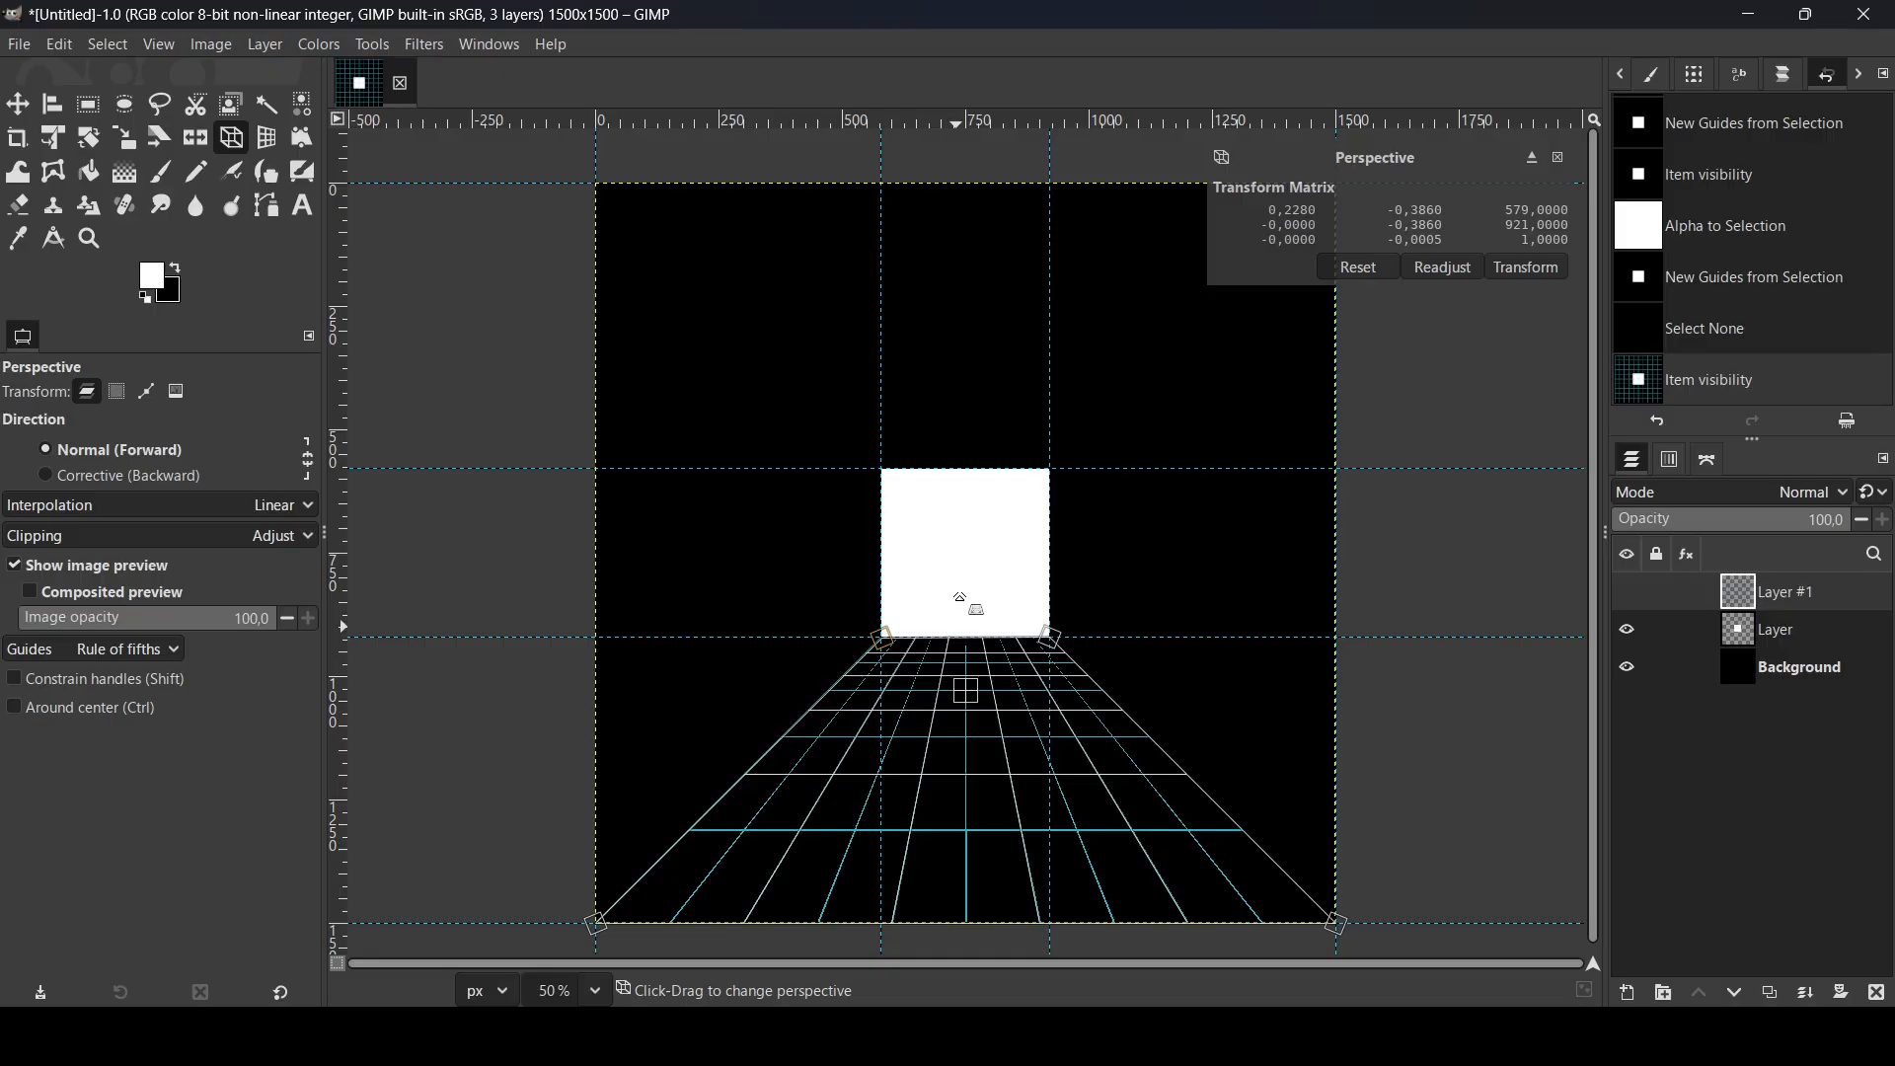
key("Return")
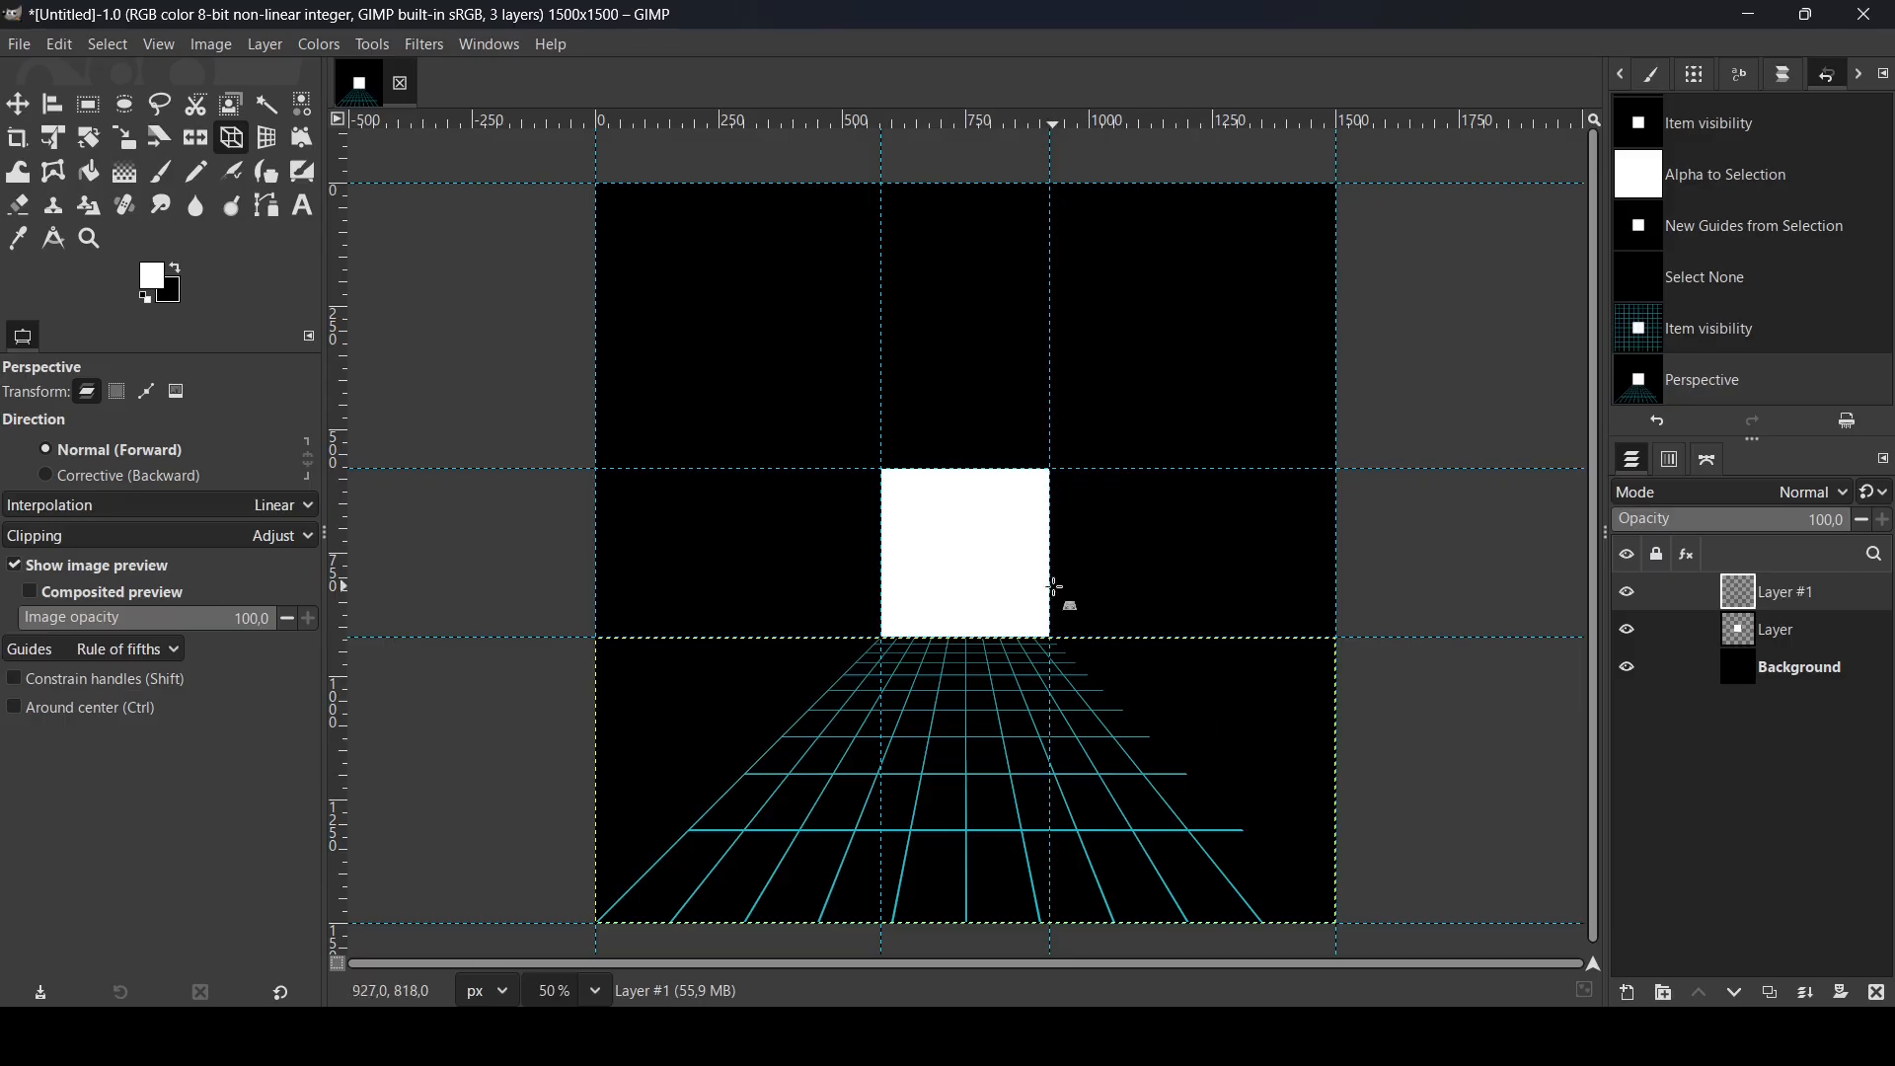
Step: Duplicate the floor grid layer and flip the copy horizontally
mouse_move(1655, 590)
left_click(1628, 593)
left_click(1628, 592)
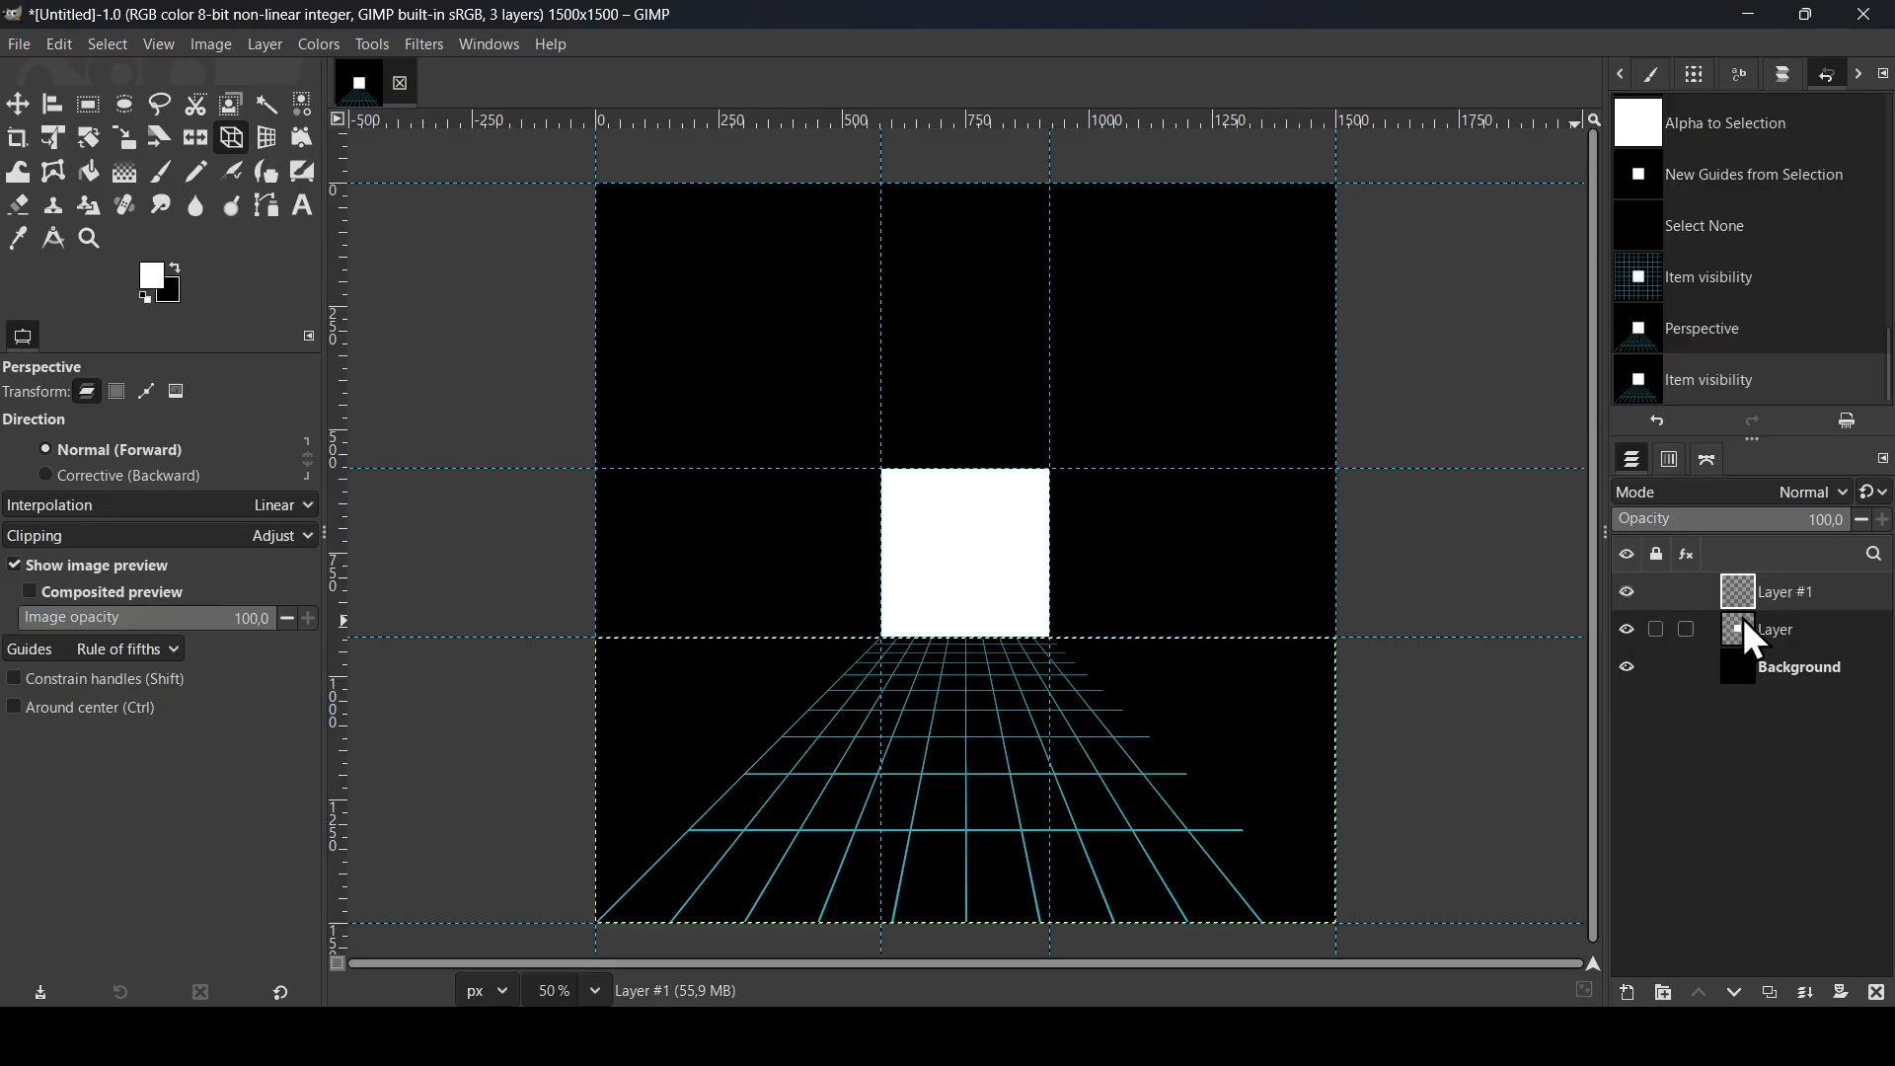
left_click(1769, 993)
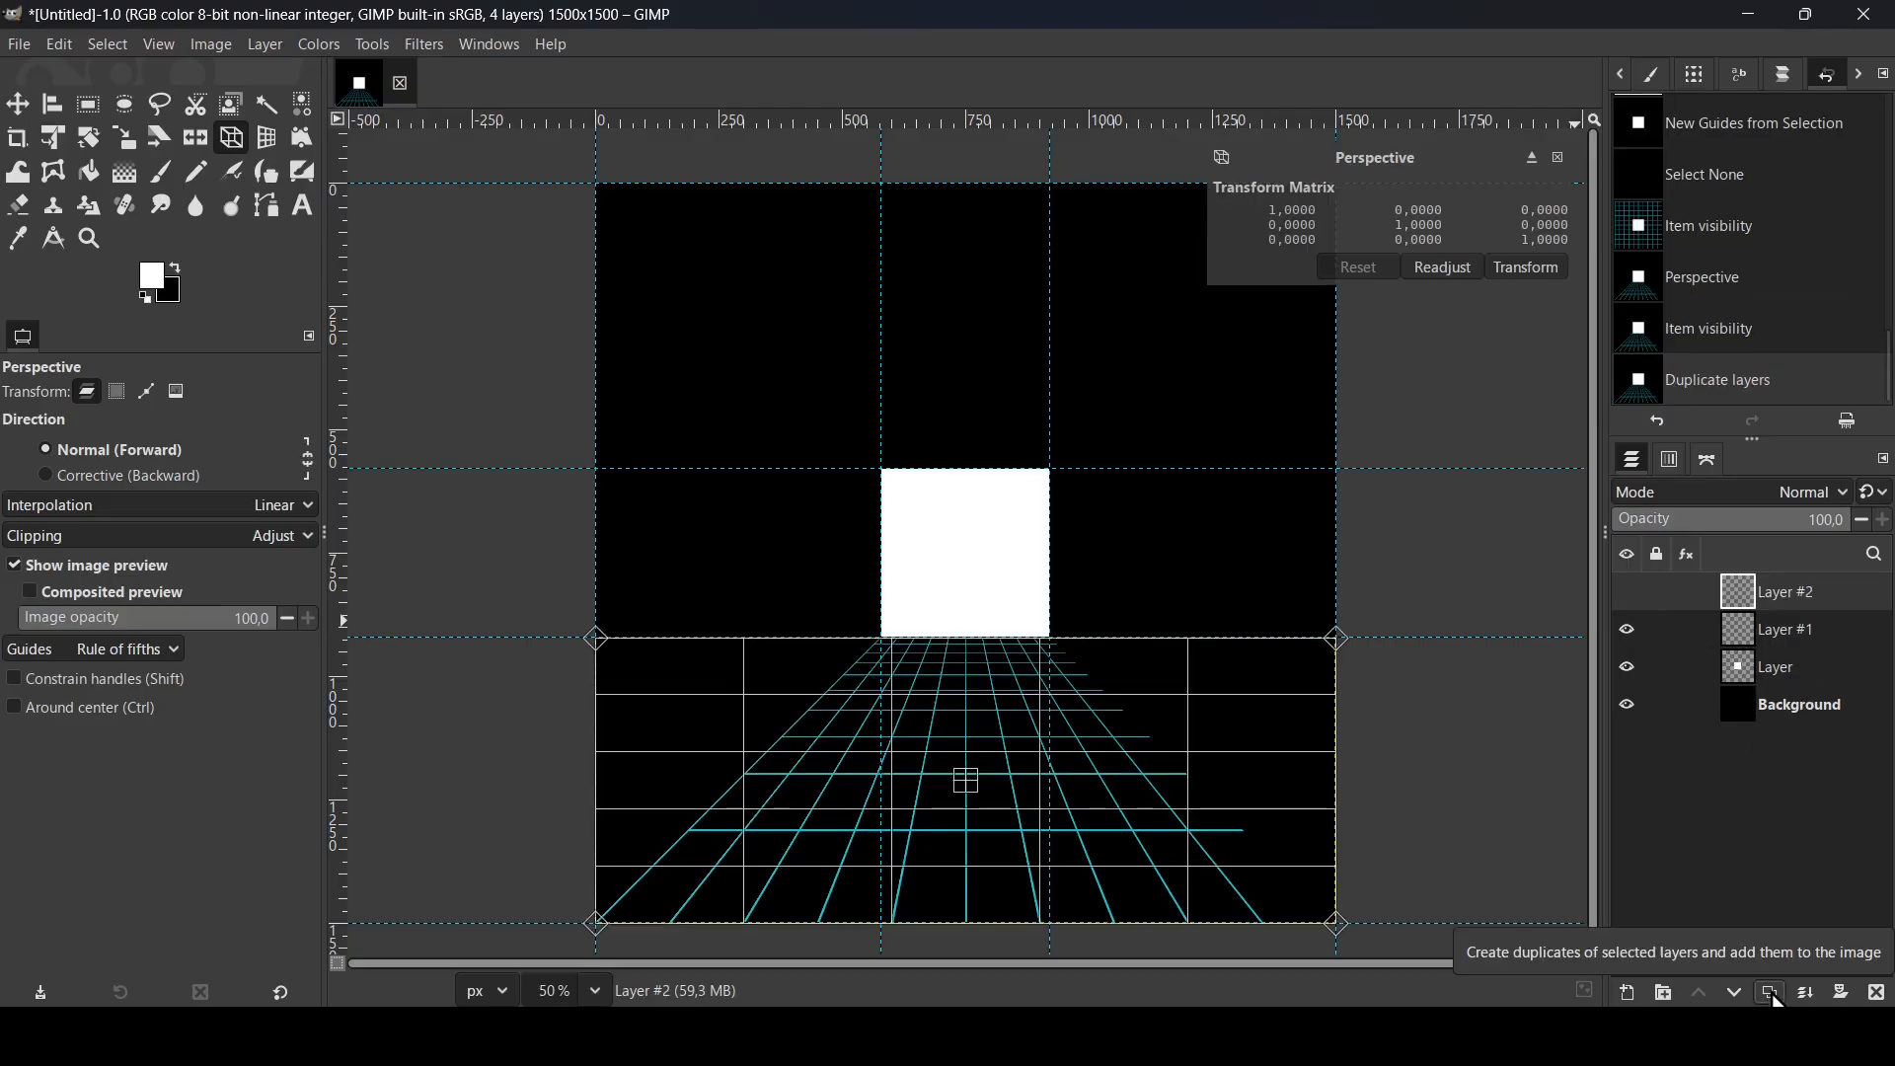
left_click(19, 104)
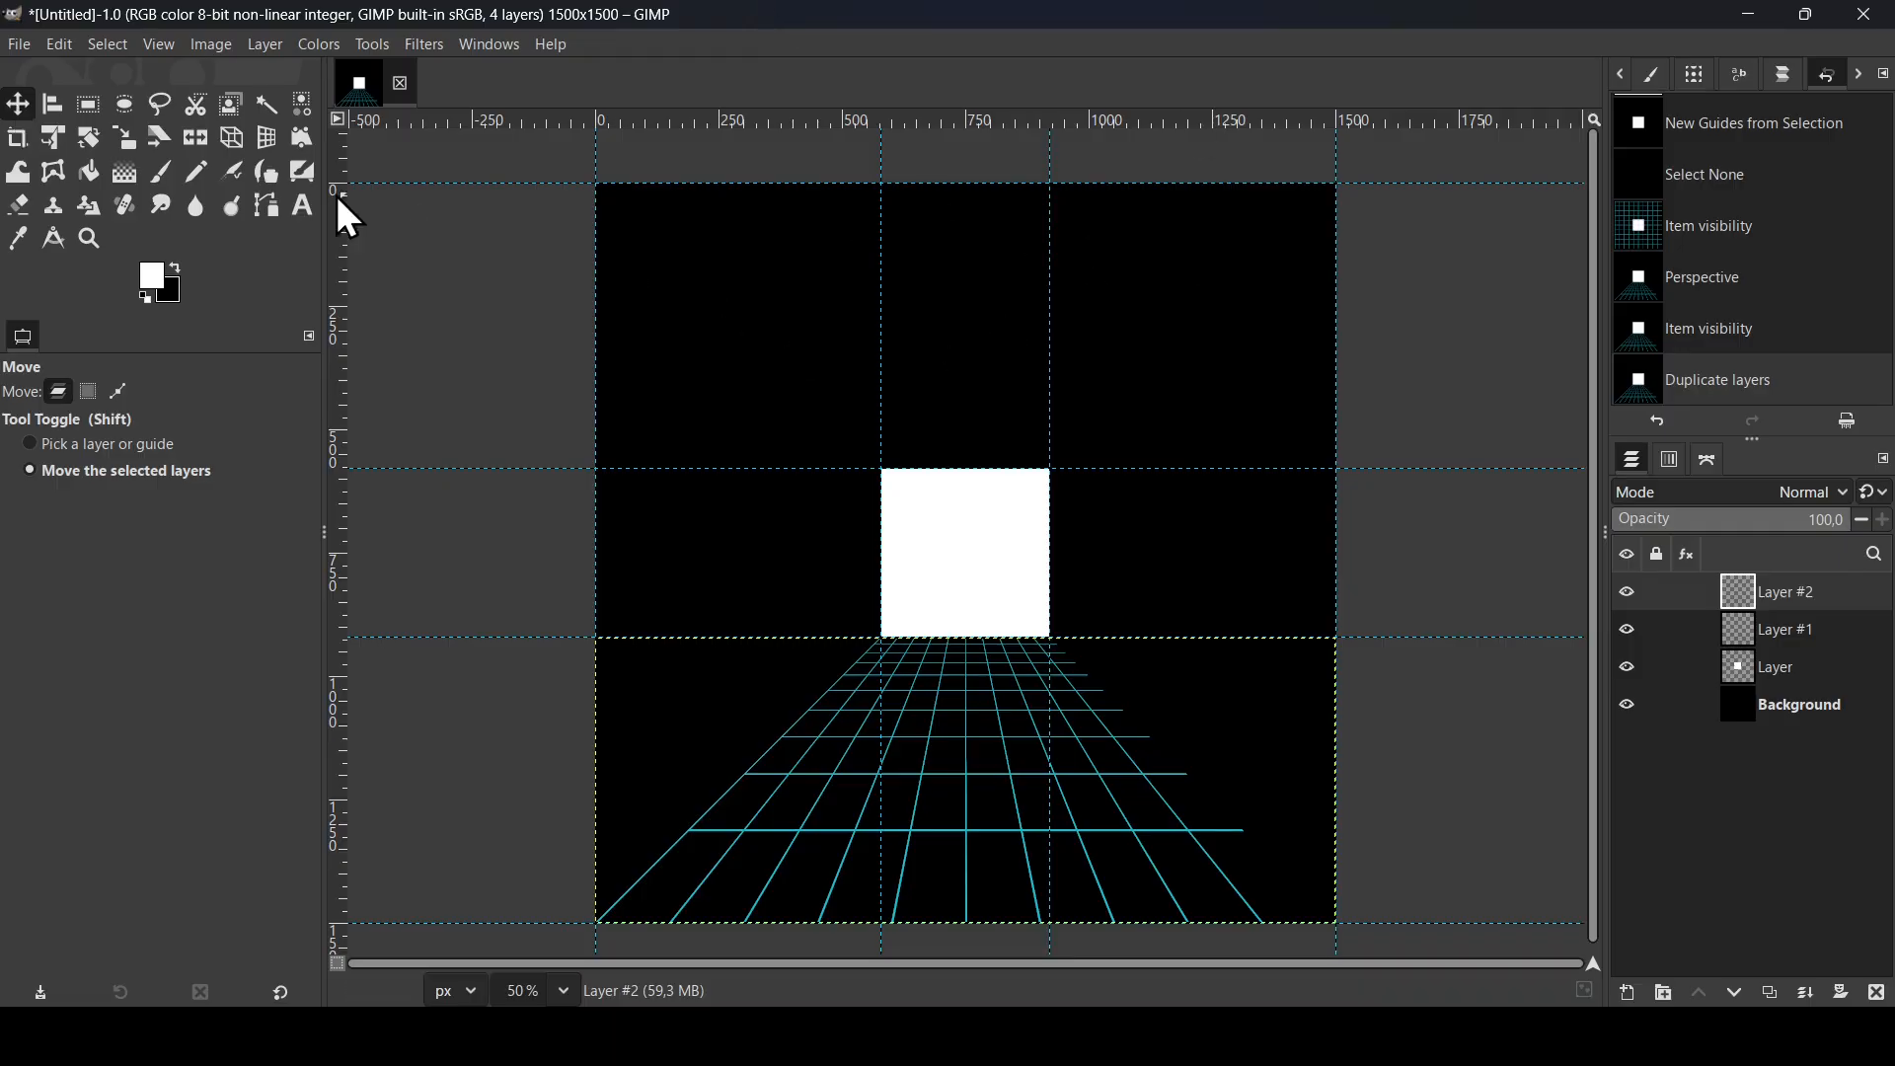
left_click(209, 146)
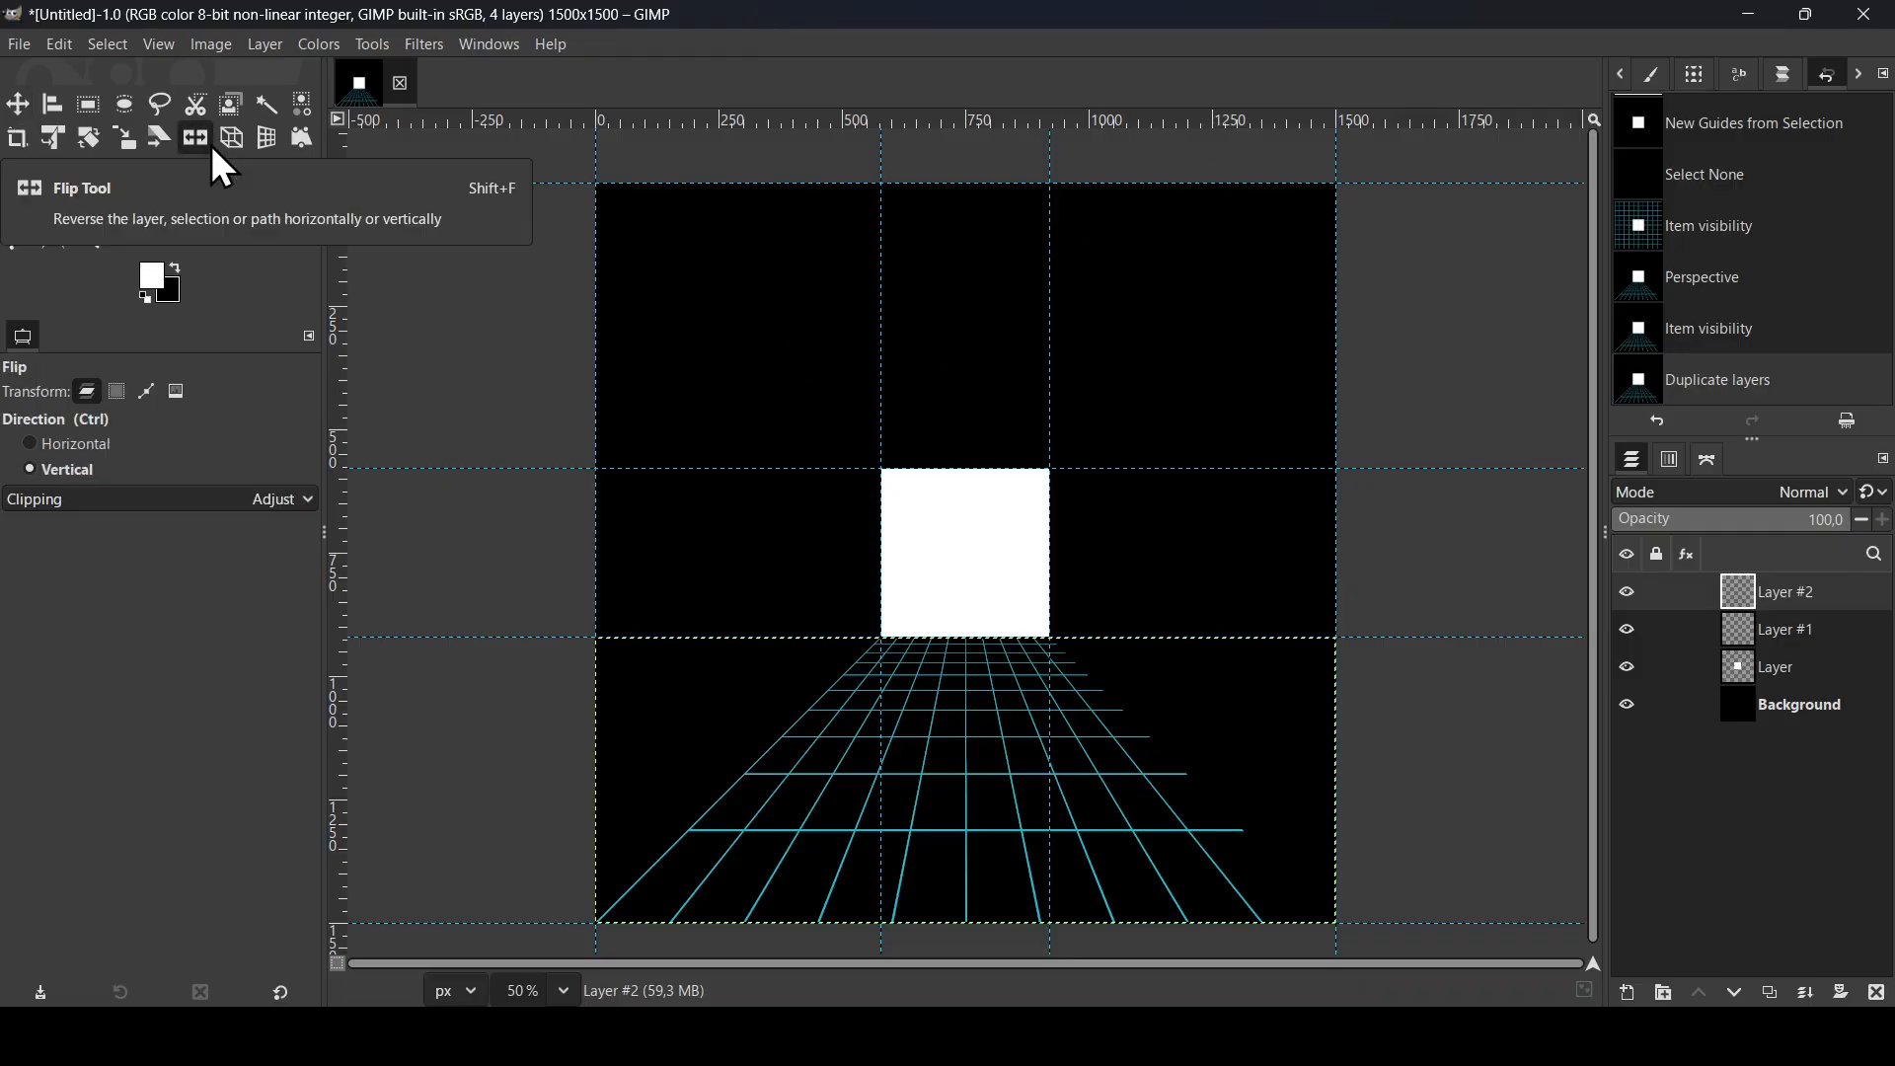
left_click(79, 446)
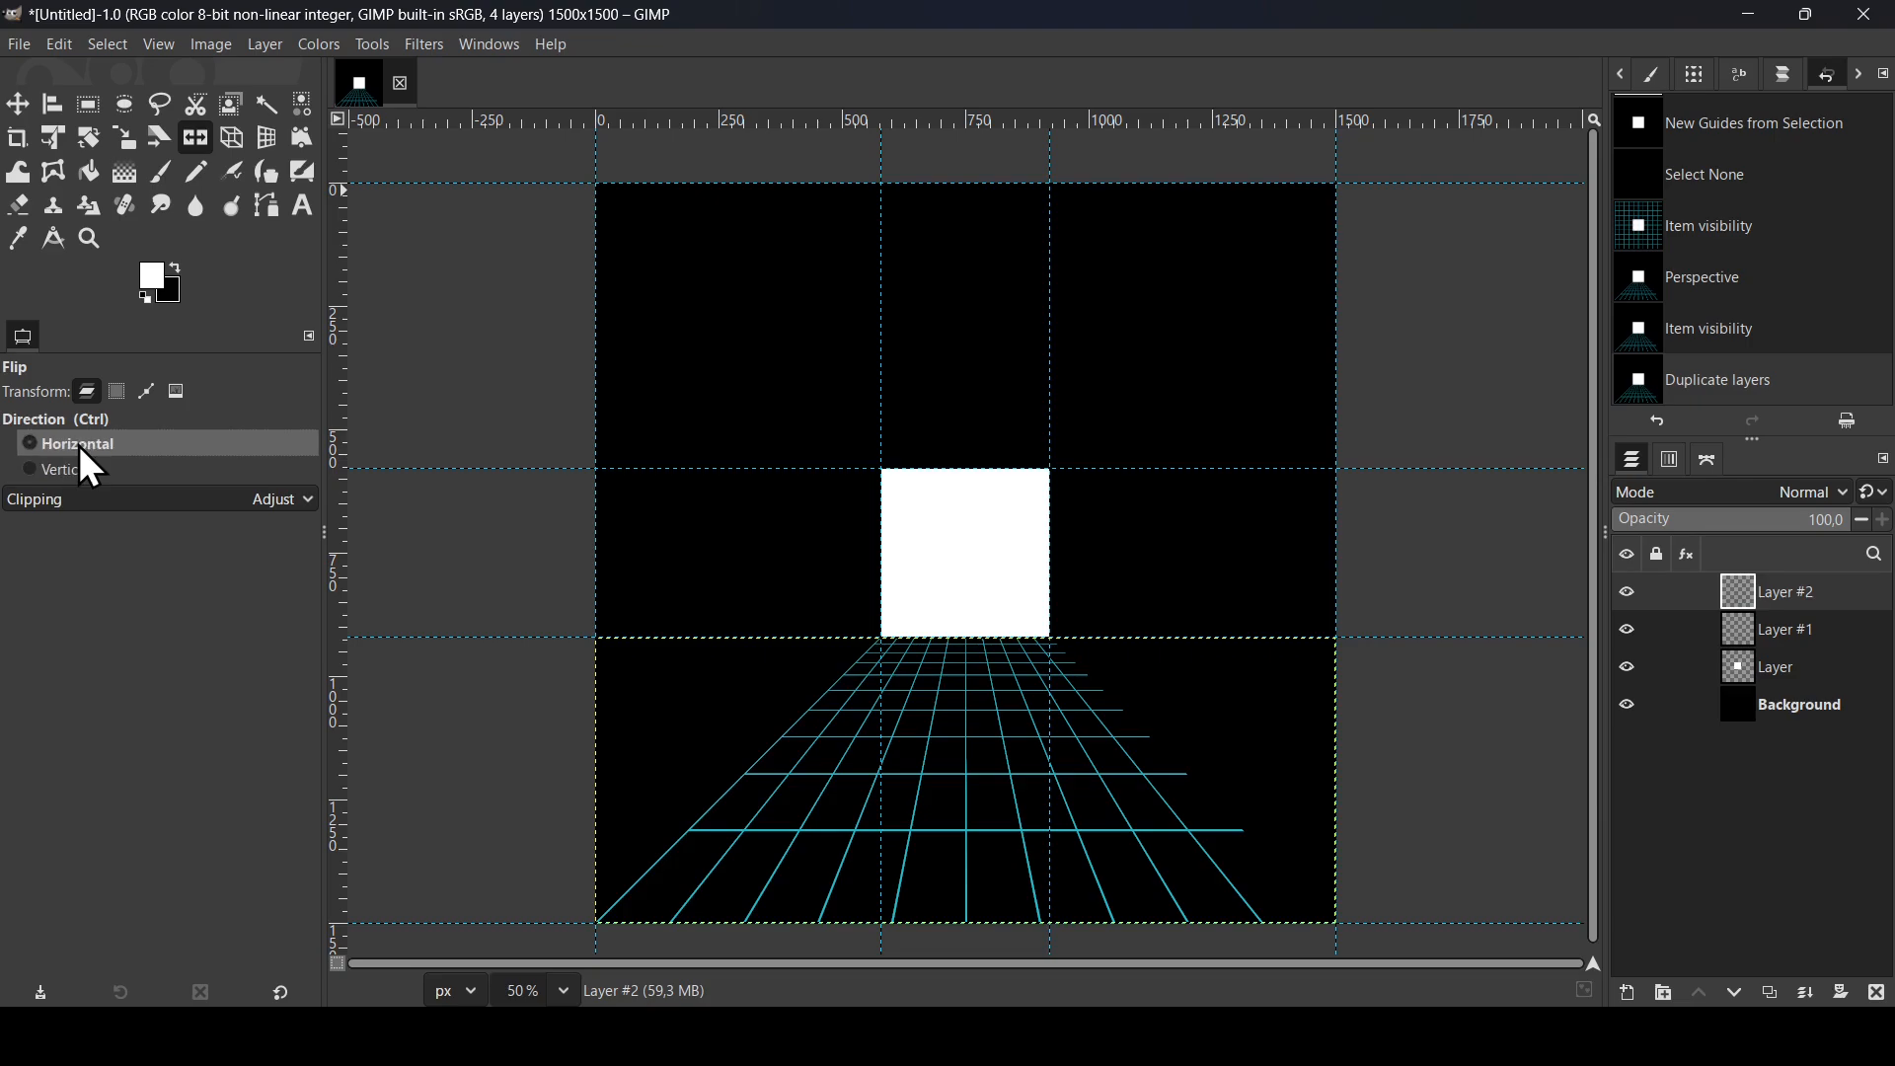
left_click(1627, 595)
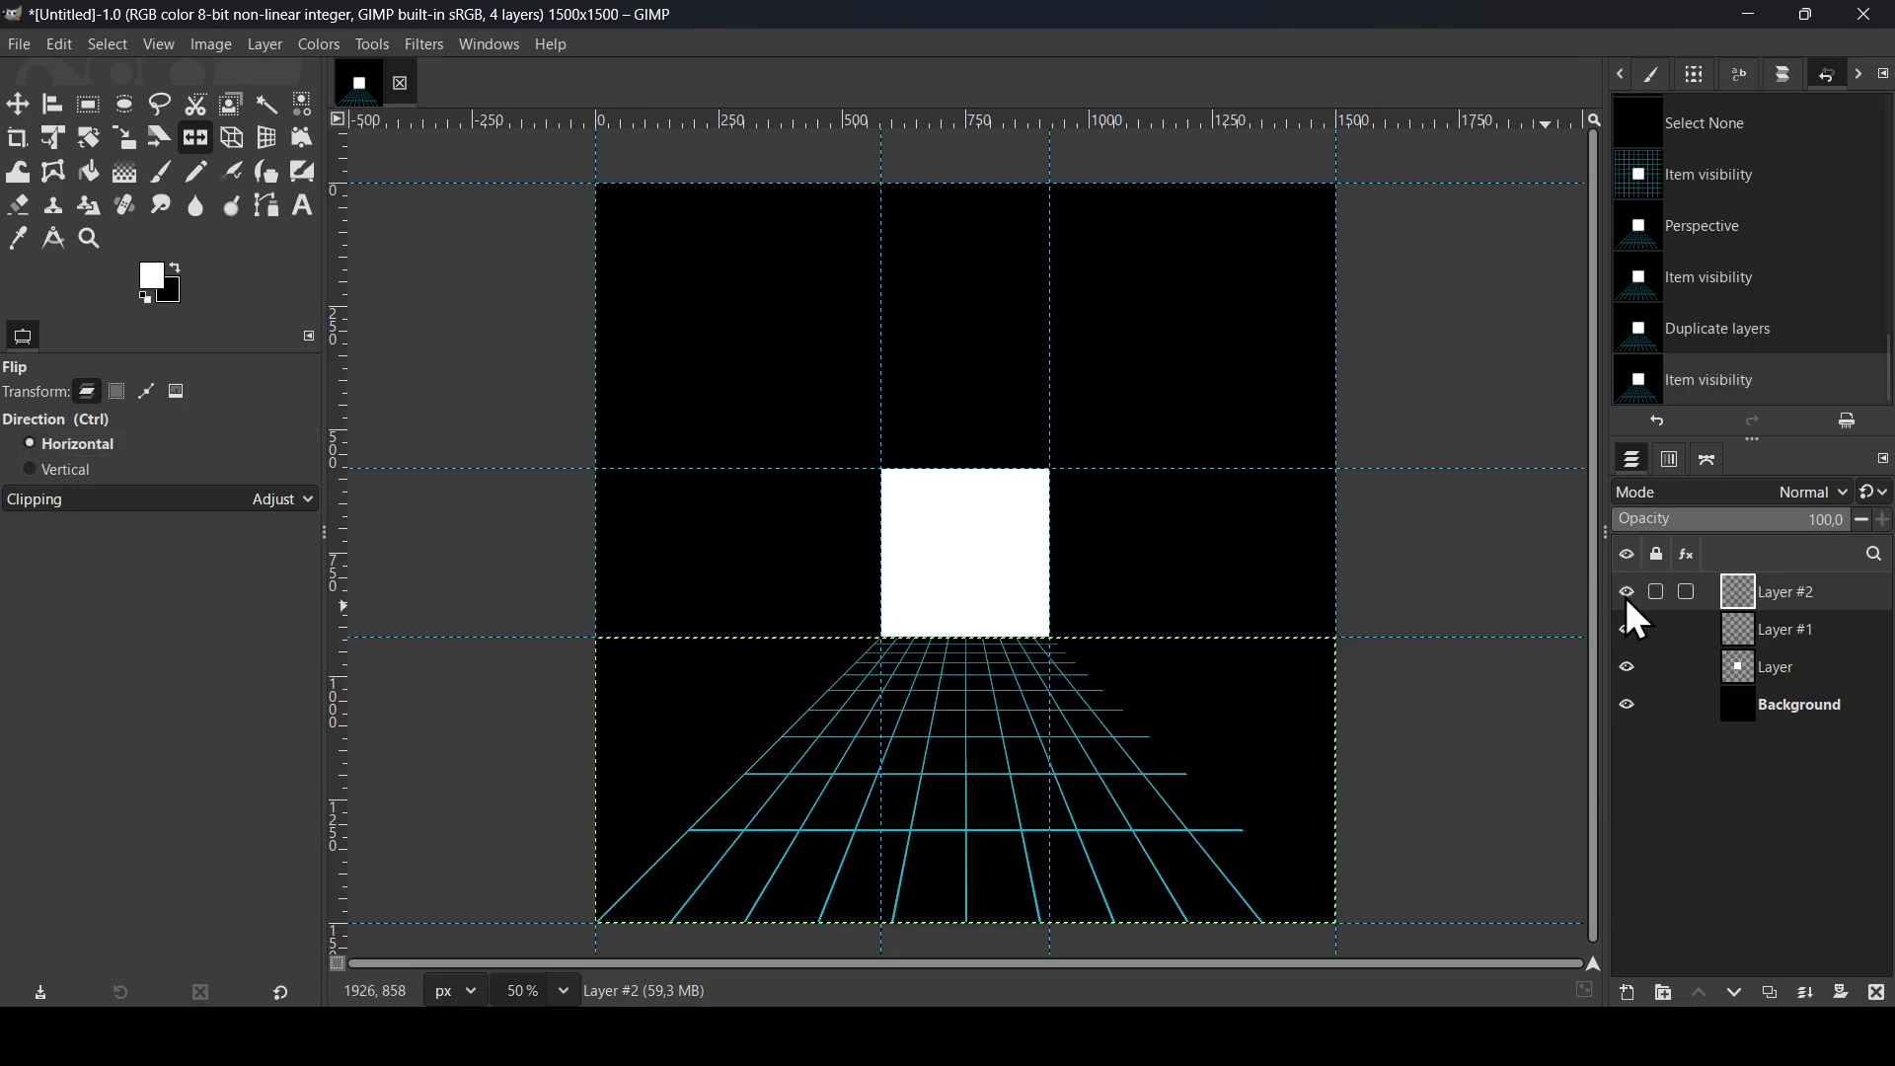
left_click(1004, 763)
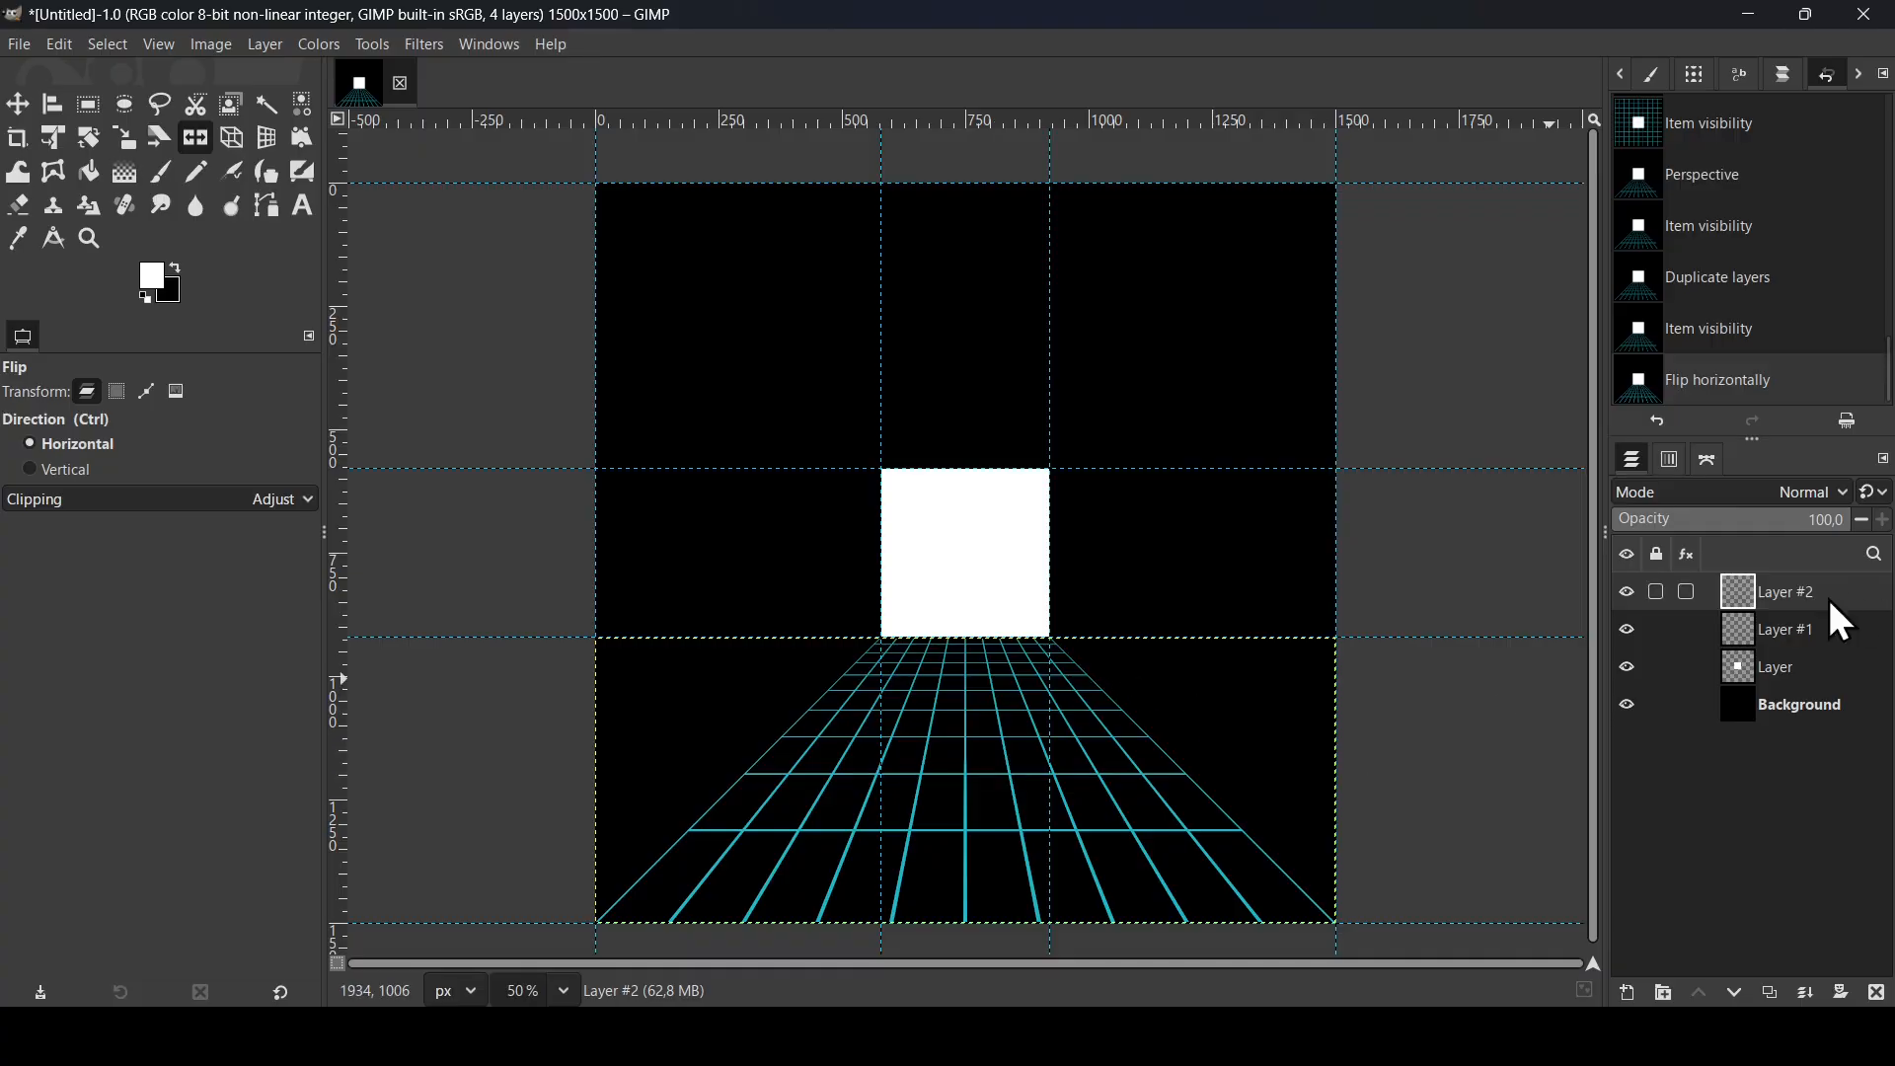
Step: Merge the flipped copy down into the floor grid layer and expand the merged layer to the image size
left_click(1802, 990)
left_click(1627, 592)
left_click(1627, 592)
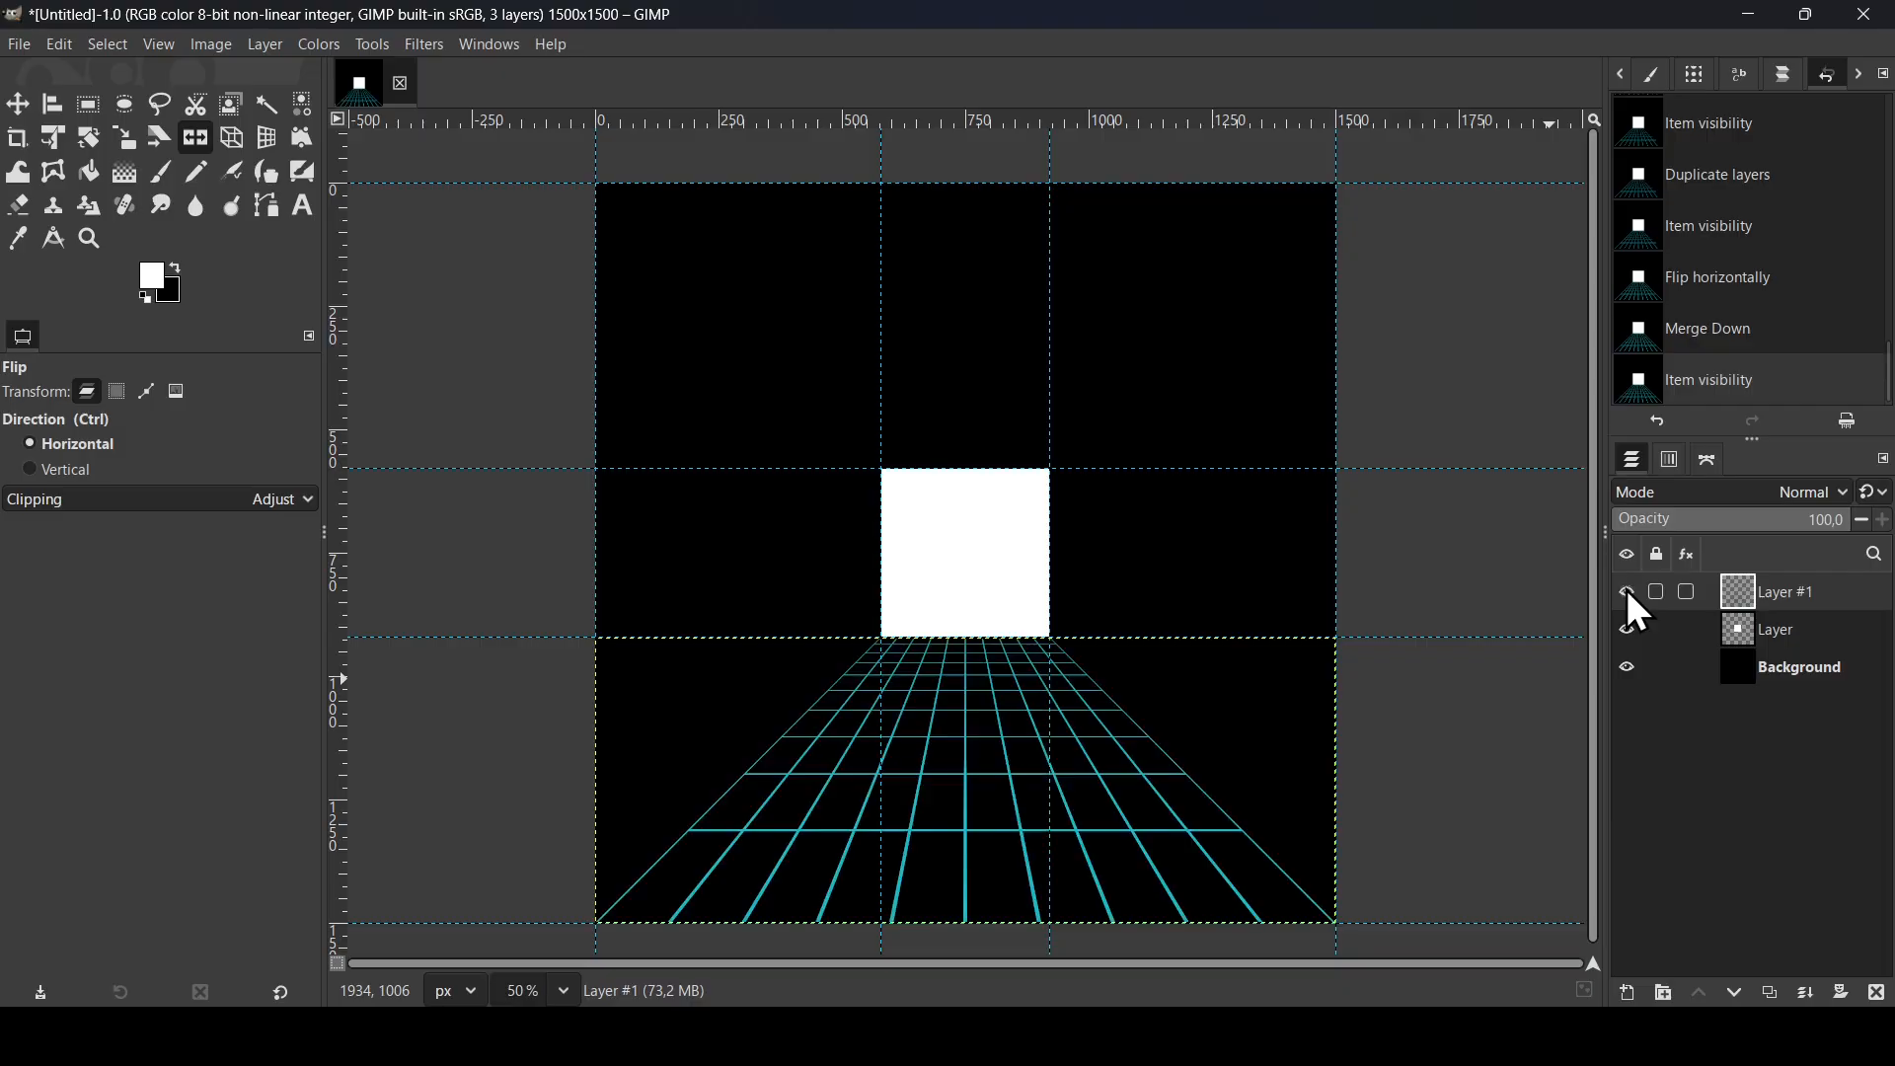
key("minus")
left_click(1629, 591)
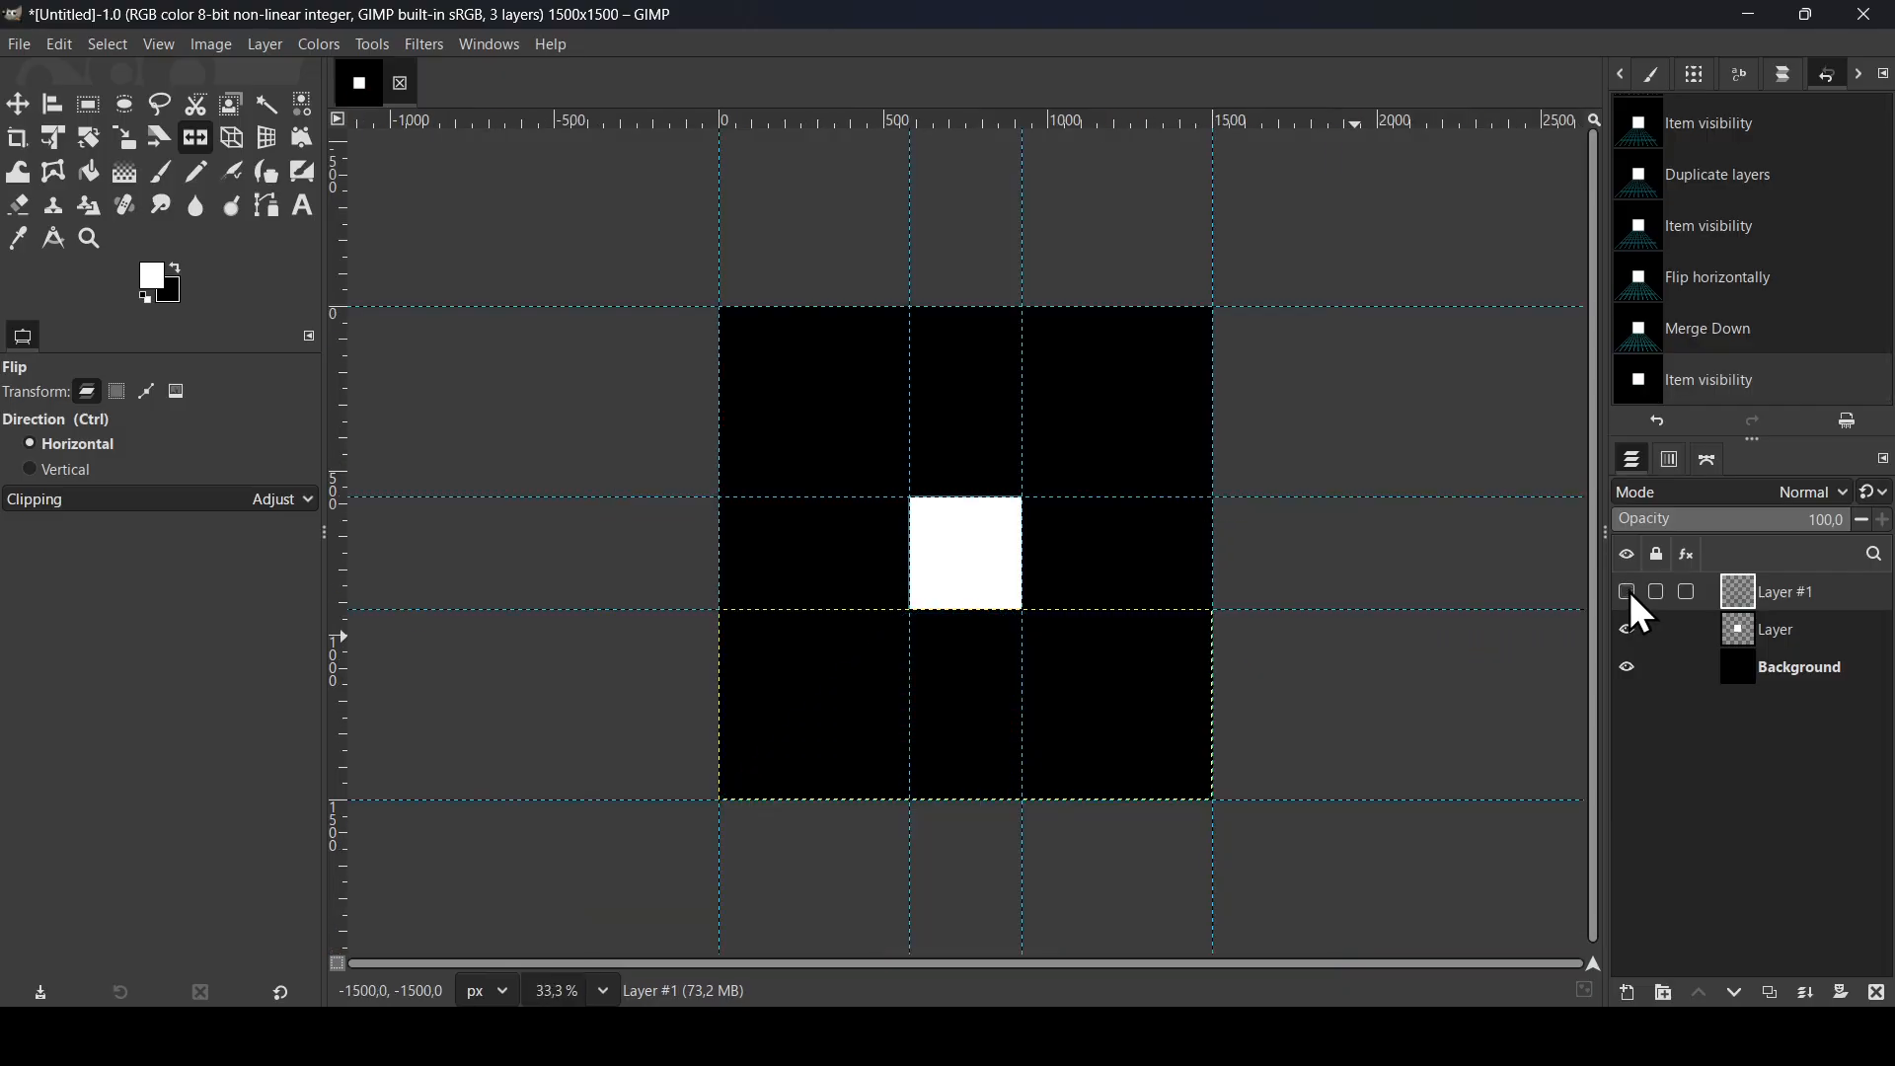
left_click(1630, 592)
right_click(1755, 598)
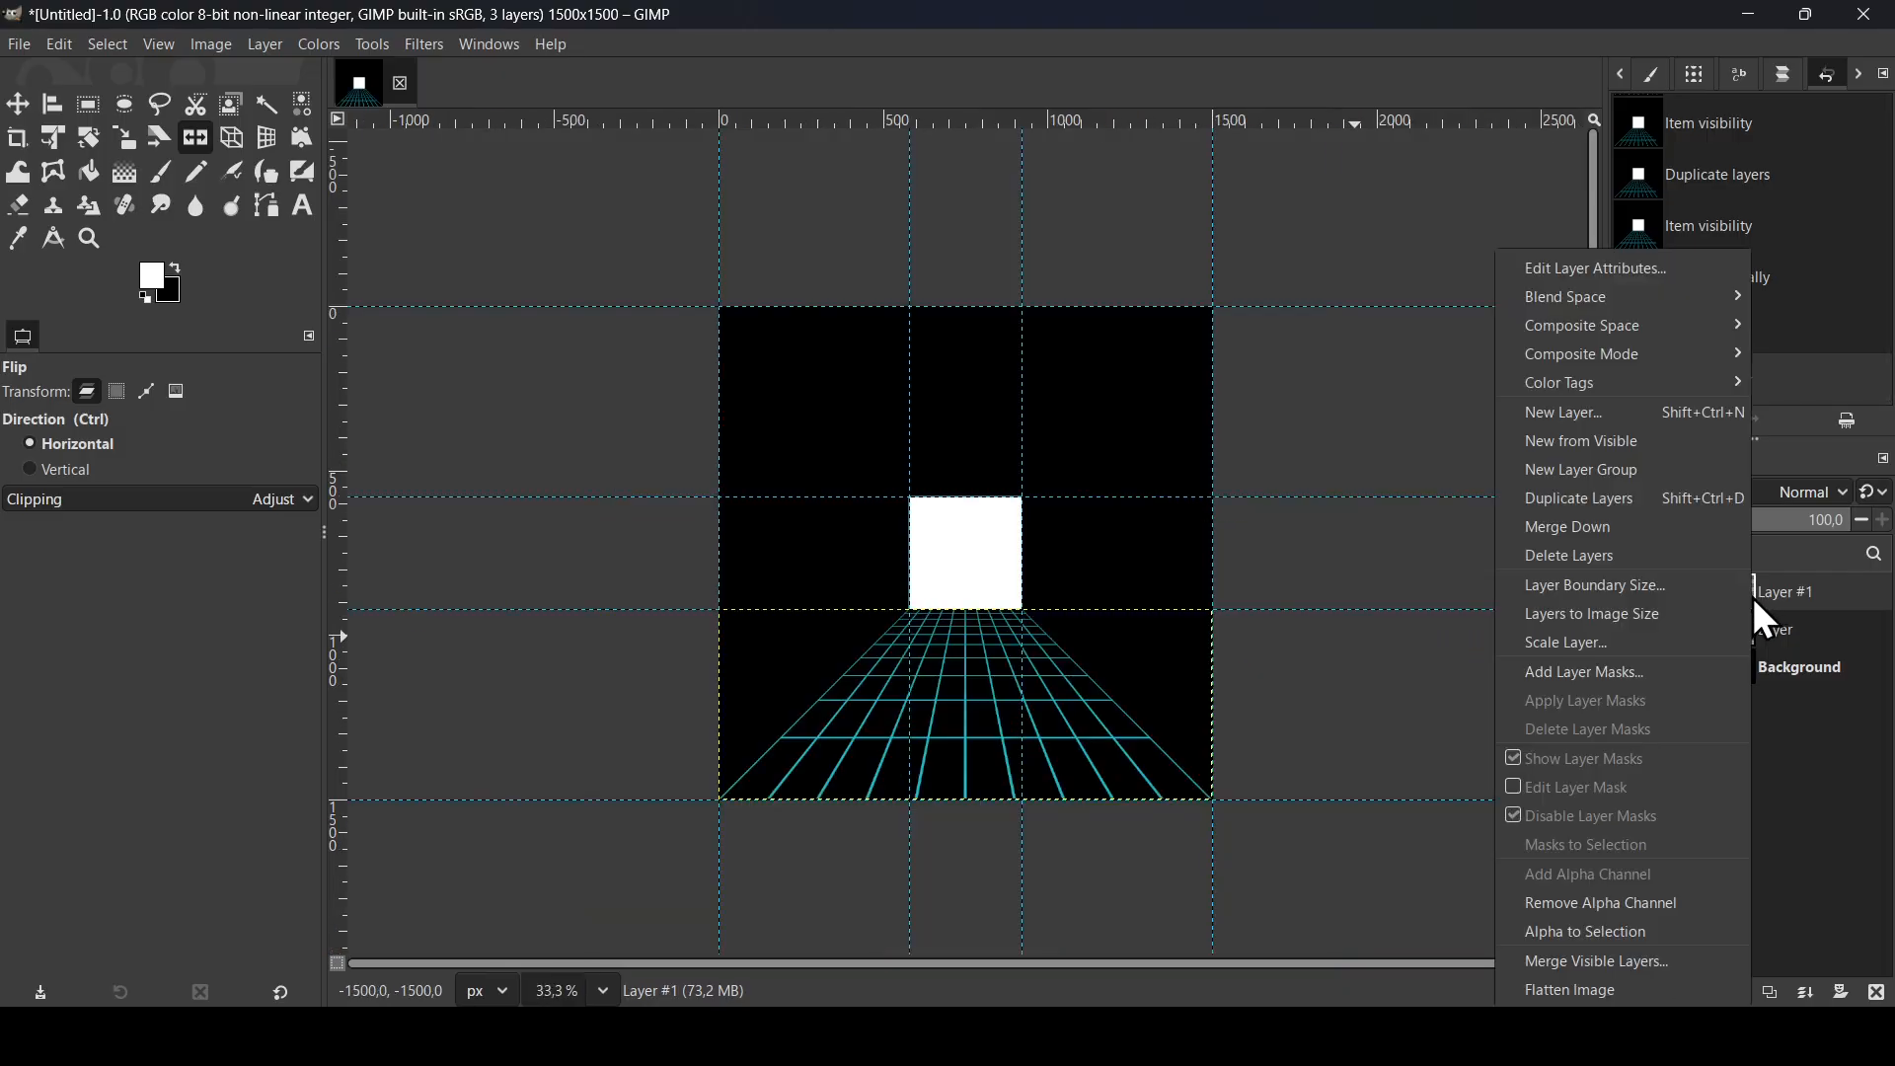
left_click(1711, 614)
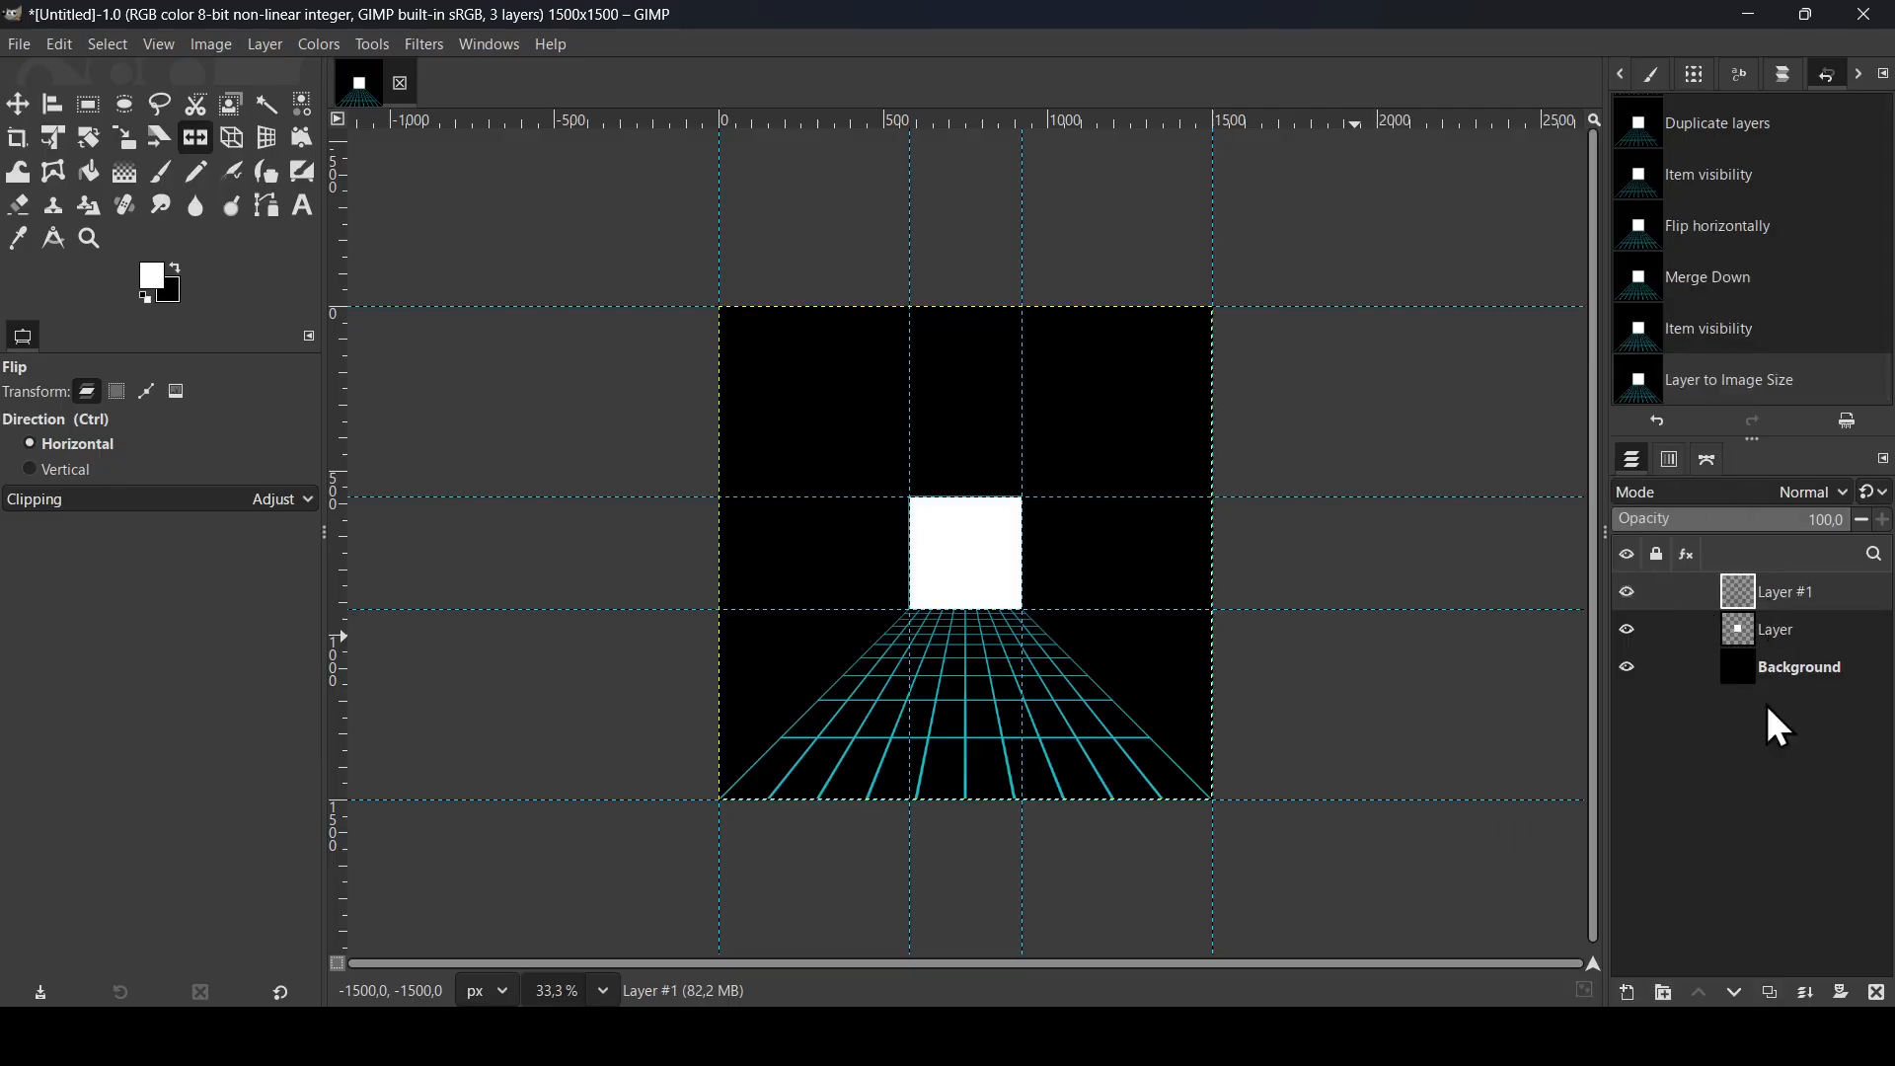
Step: Duplicate the floor grid layer and flip the copy vertically to form the ceiling above the white square
left_click(1774, 995)
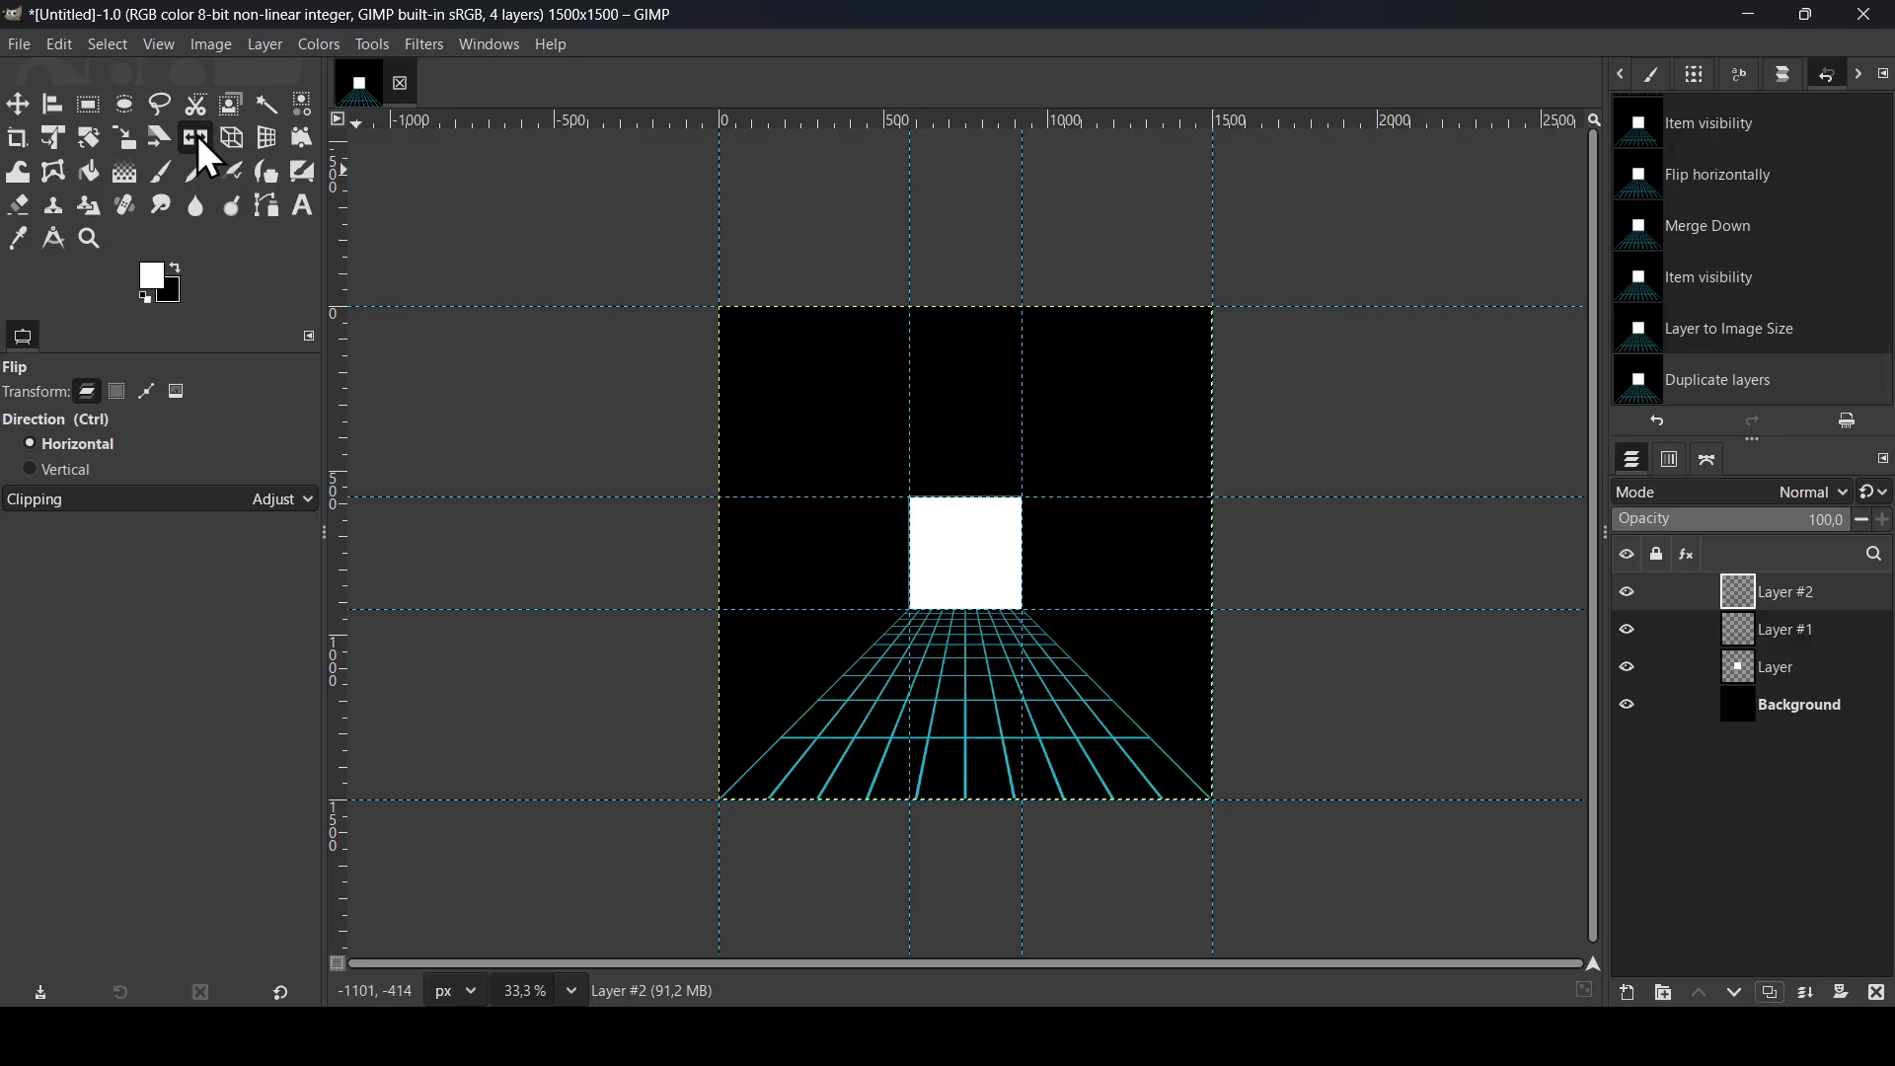
left_click(81, 470)
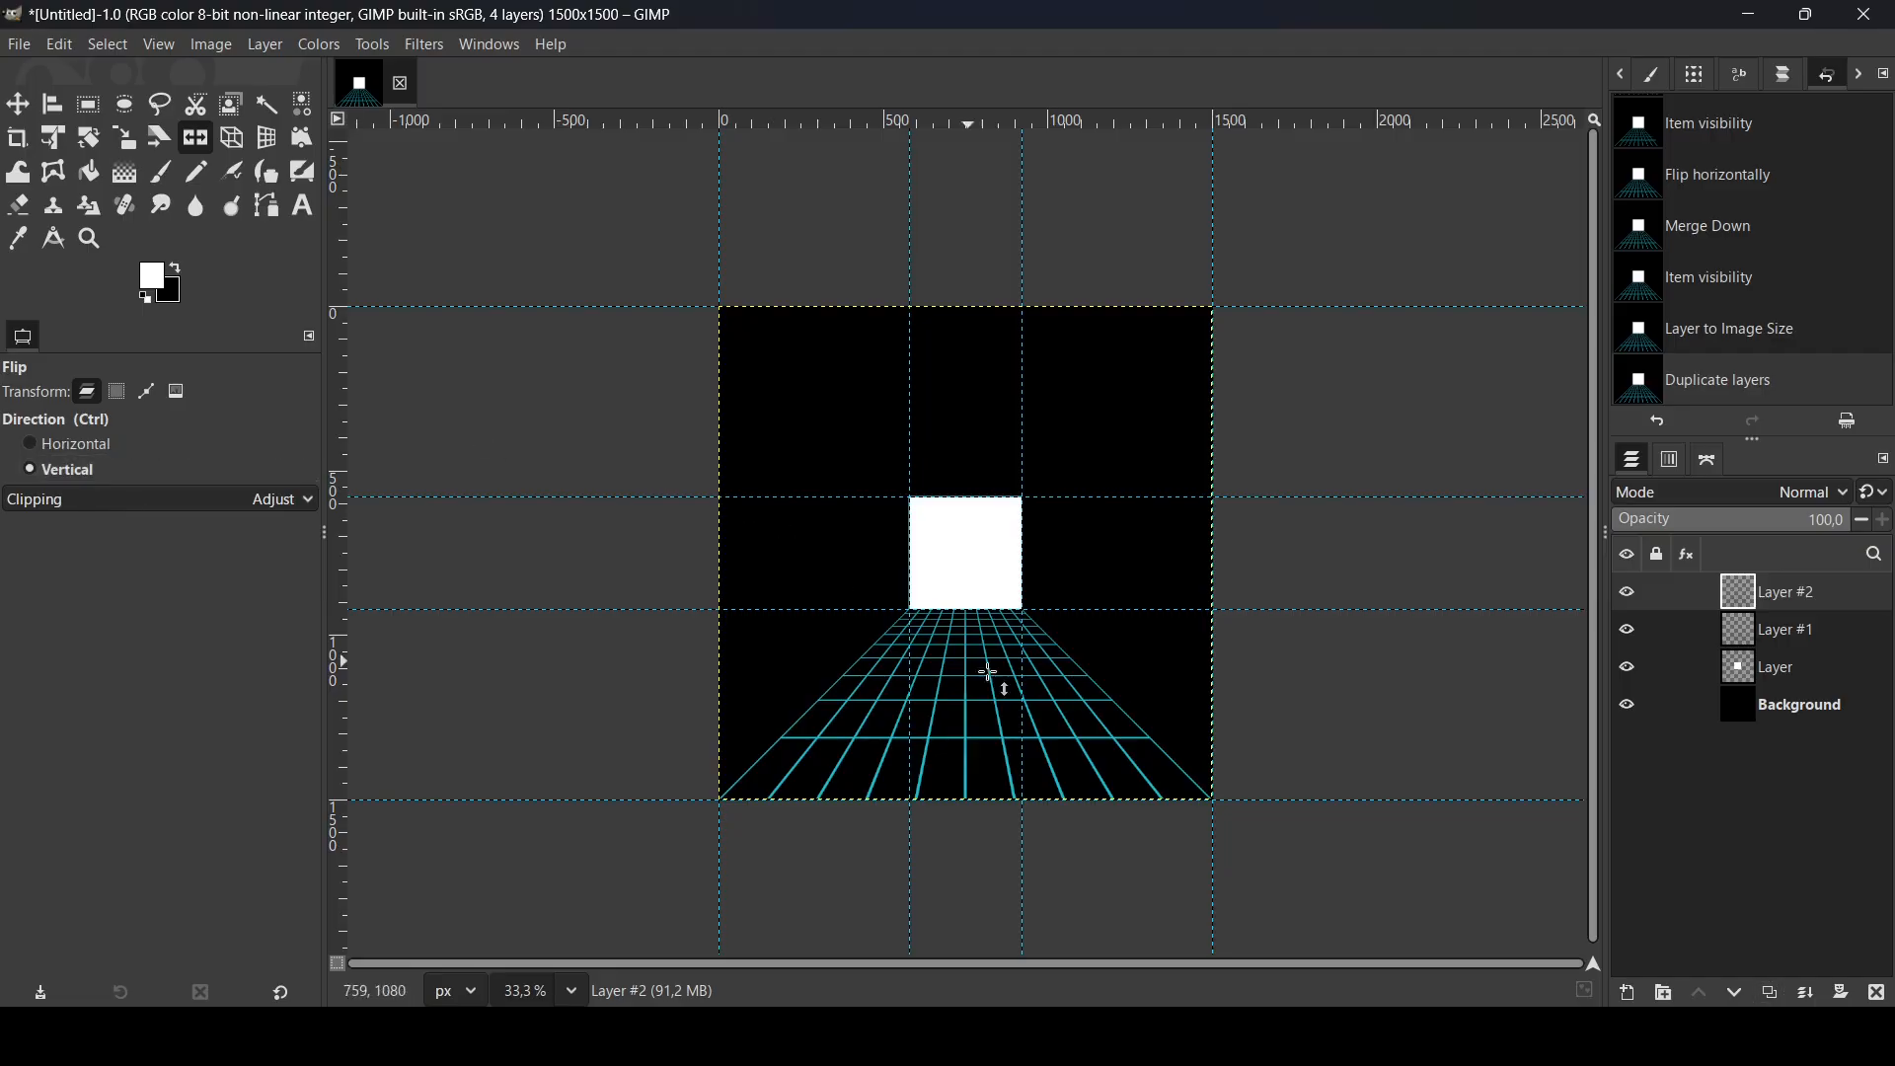
left_click(965, 700)
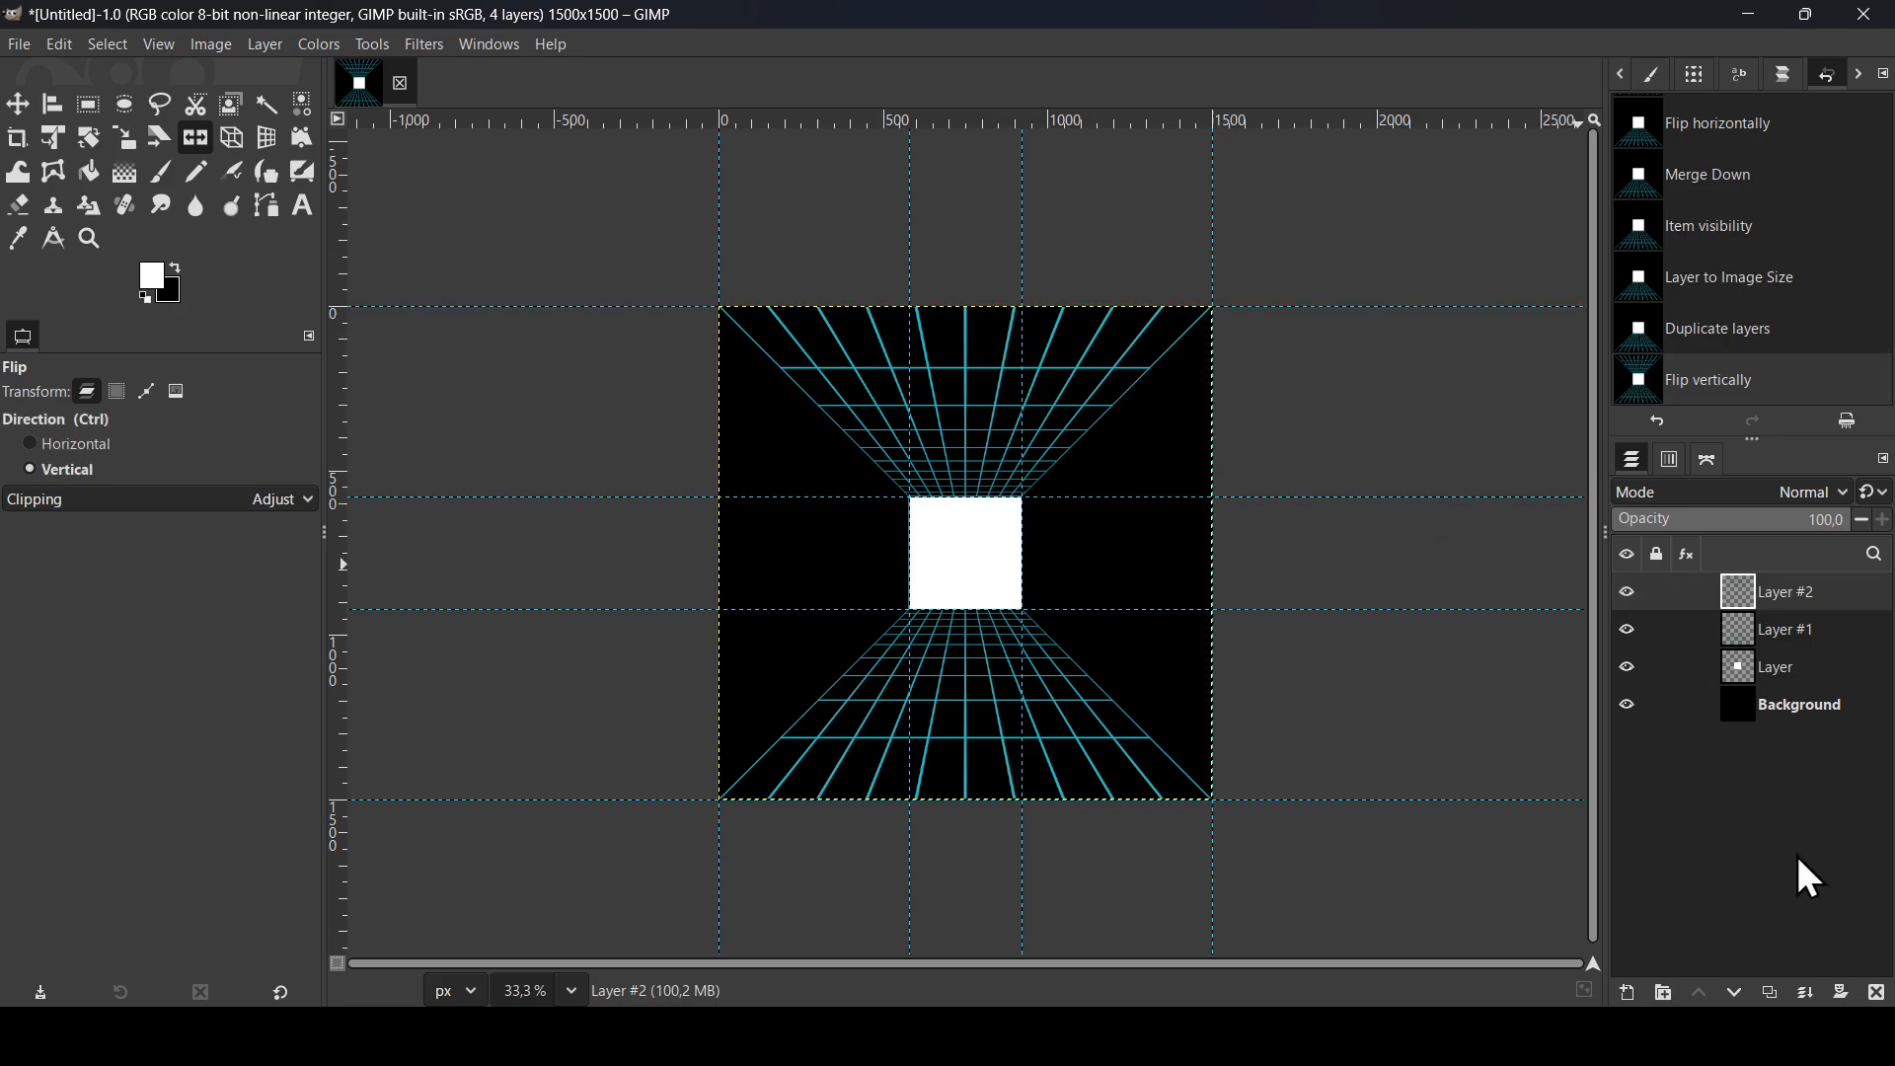
Step: Merge the ceiling grid down into the floor grid layer and toggle the merged layer's visibility to check it
left_click(1808, 992)
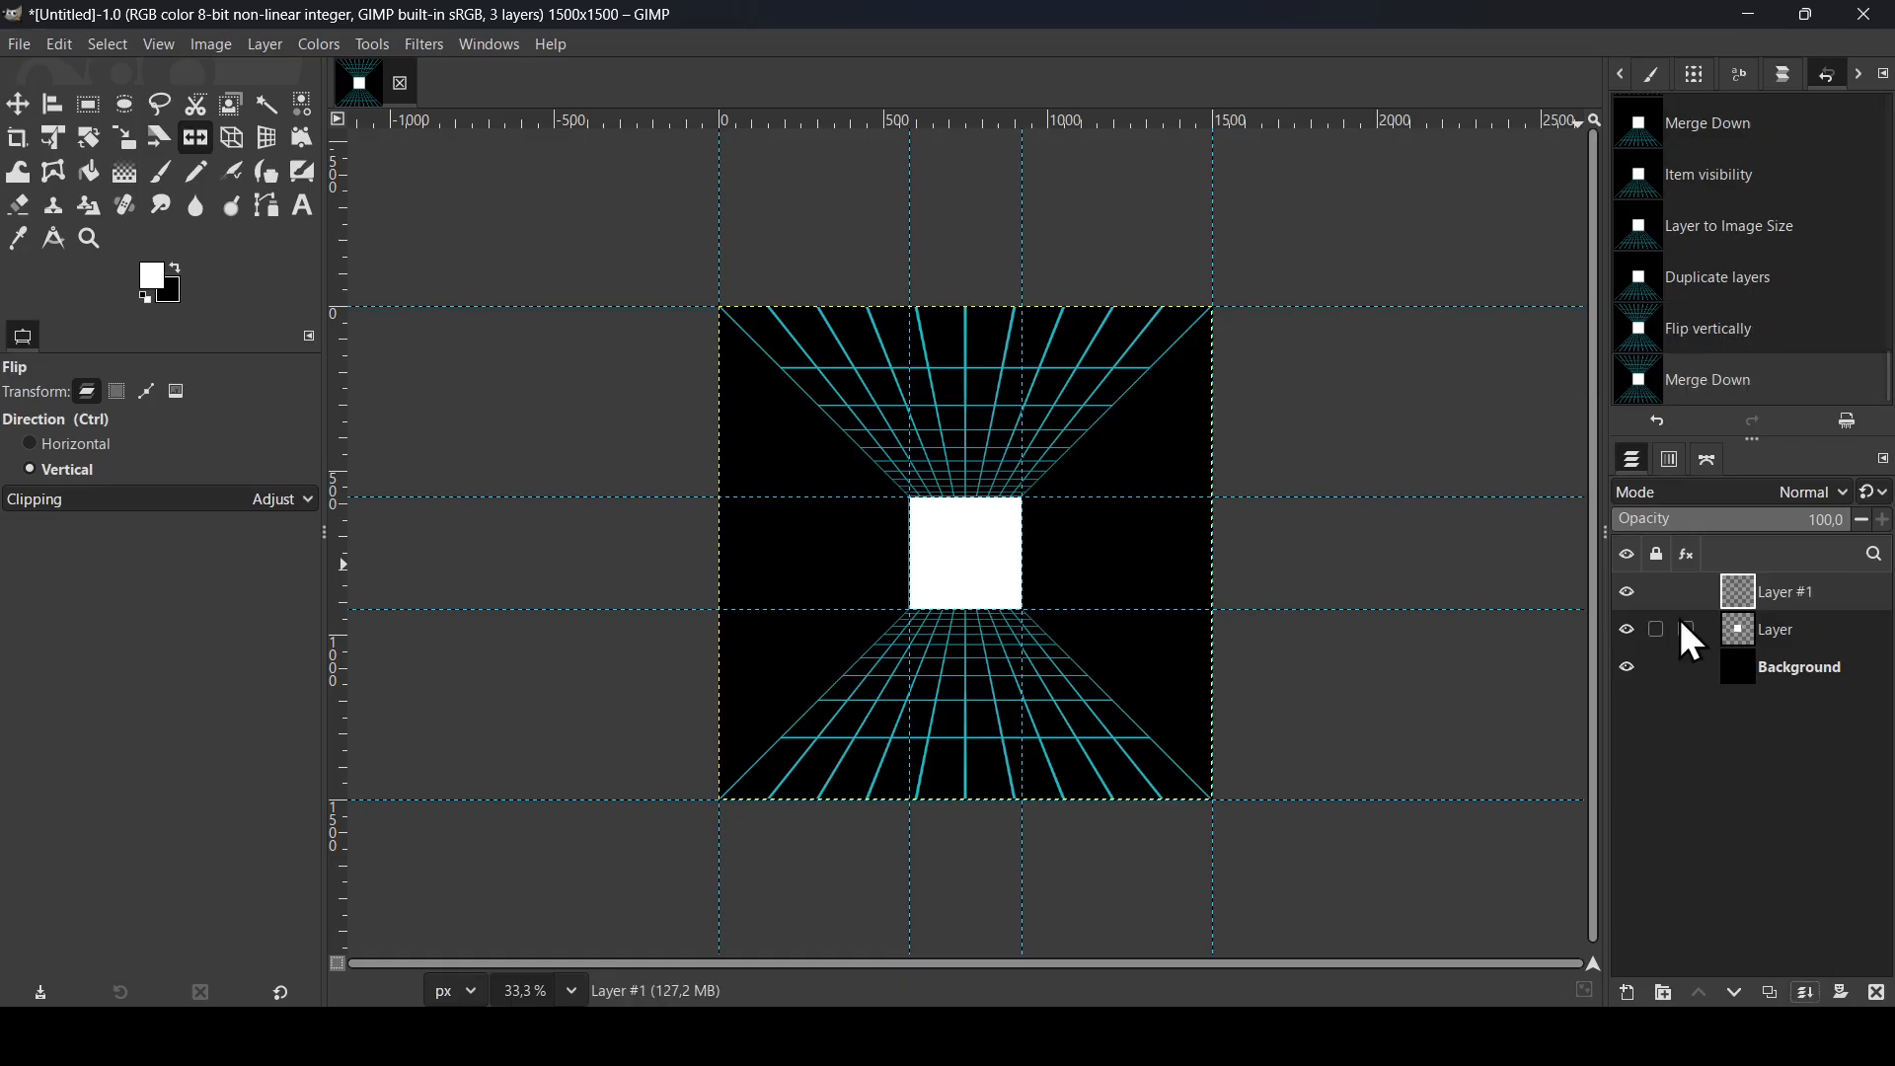
left_click(1627, 592)
left_click(1627, 591)
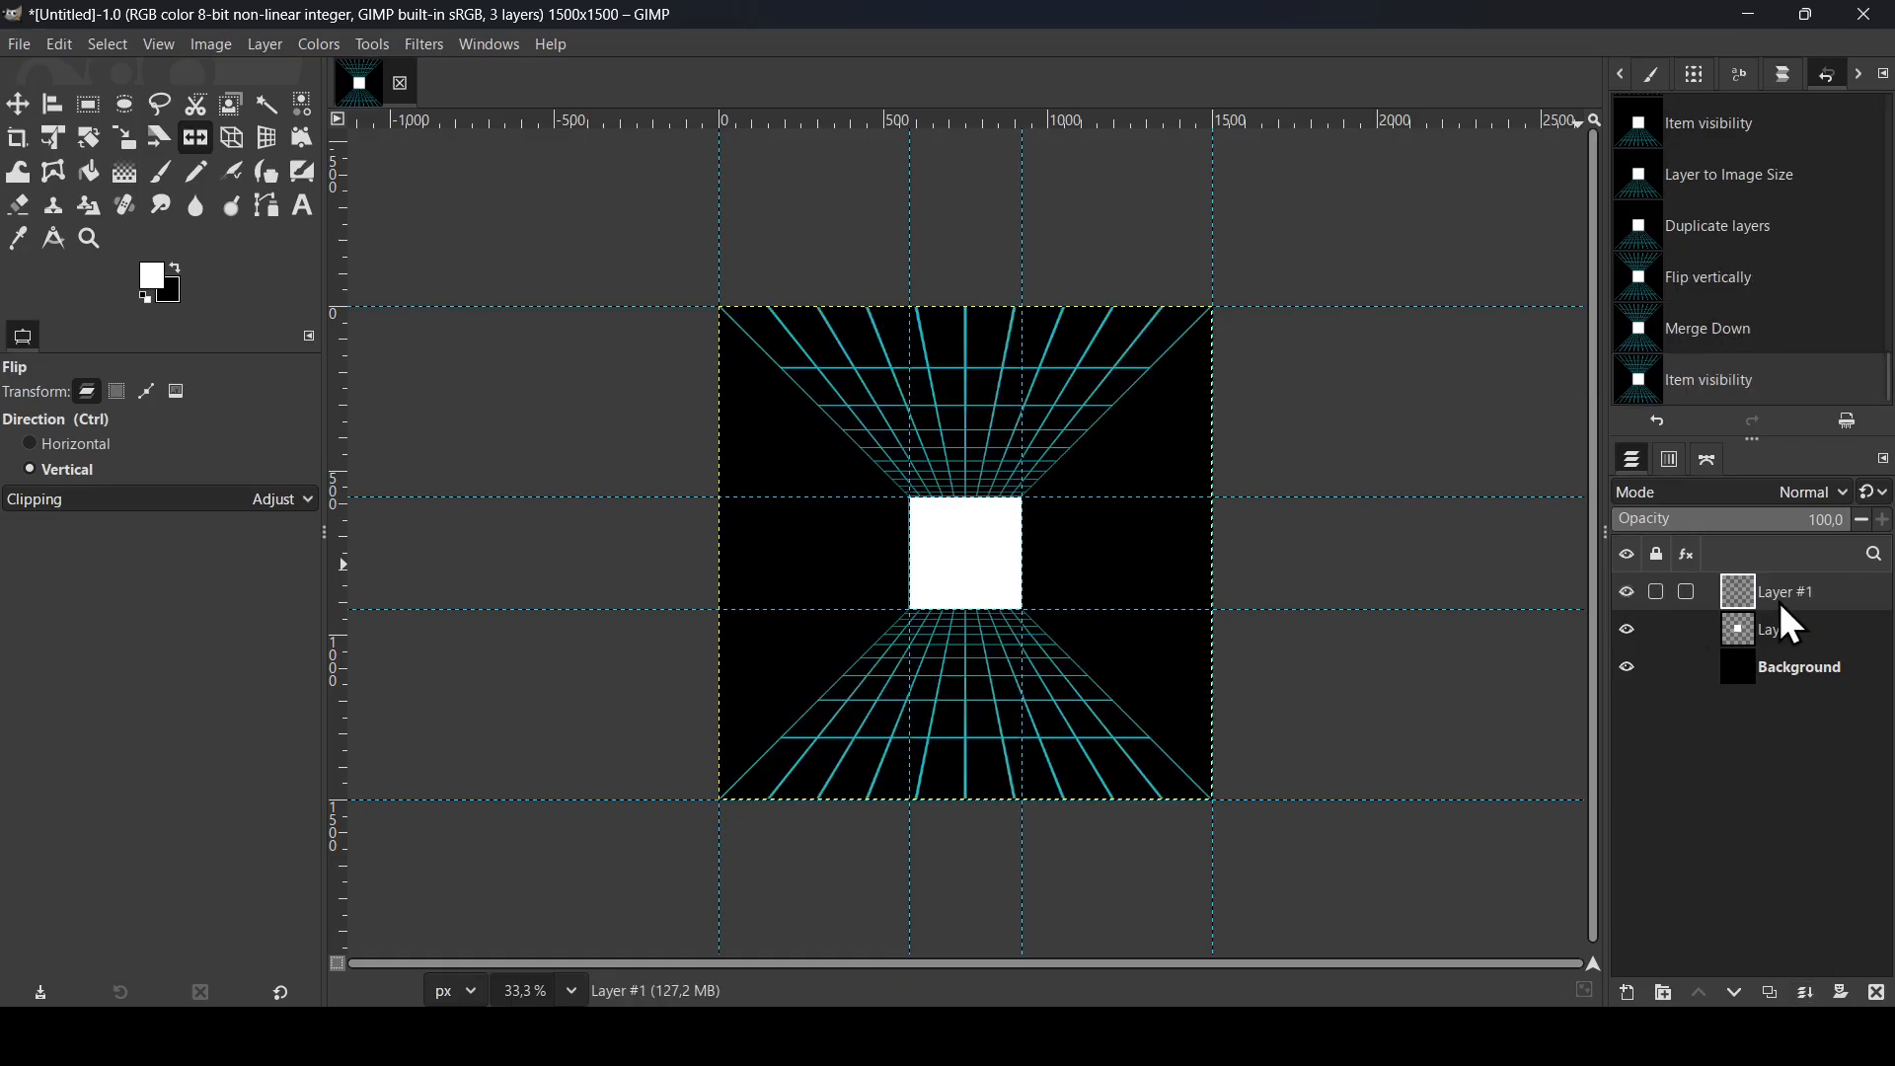
Step: Duplicate the merged floor-and-ceiling grid layer and rotate the copy by 90° about the image center to form the side walls
left_click(1772, 993)
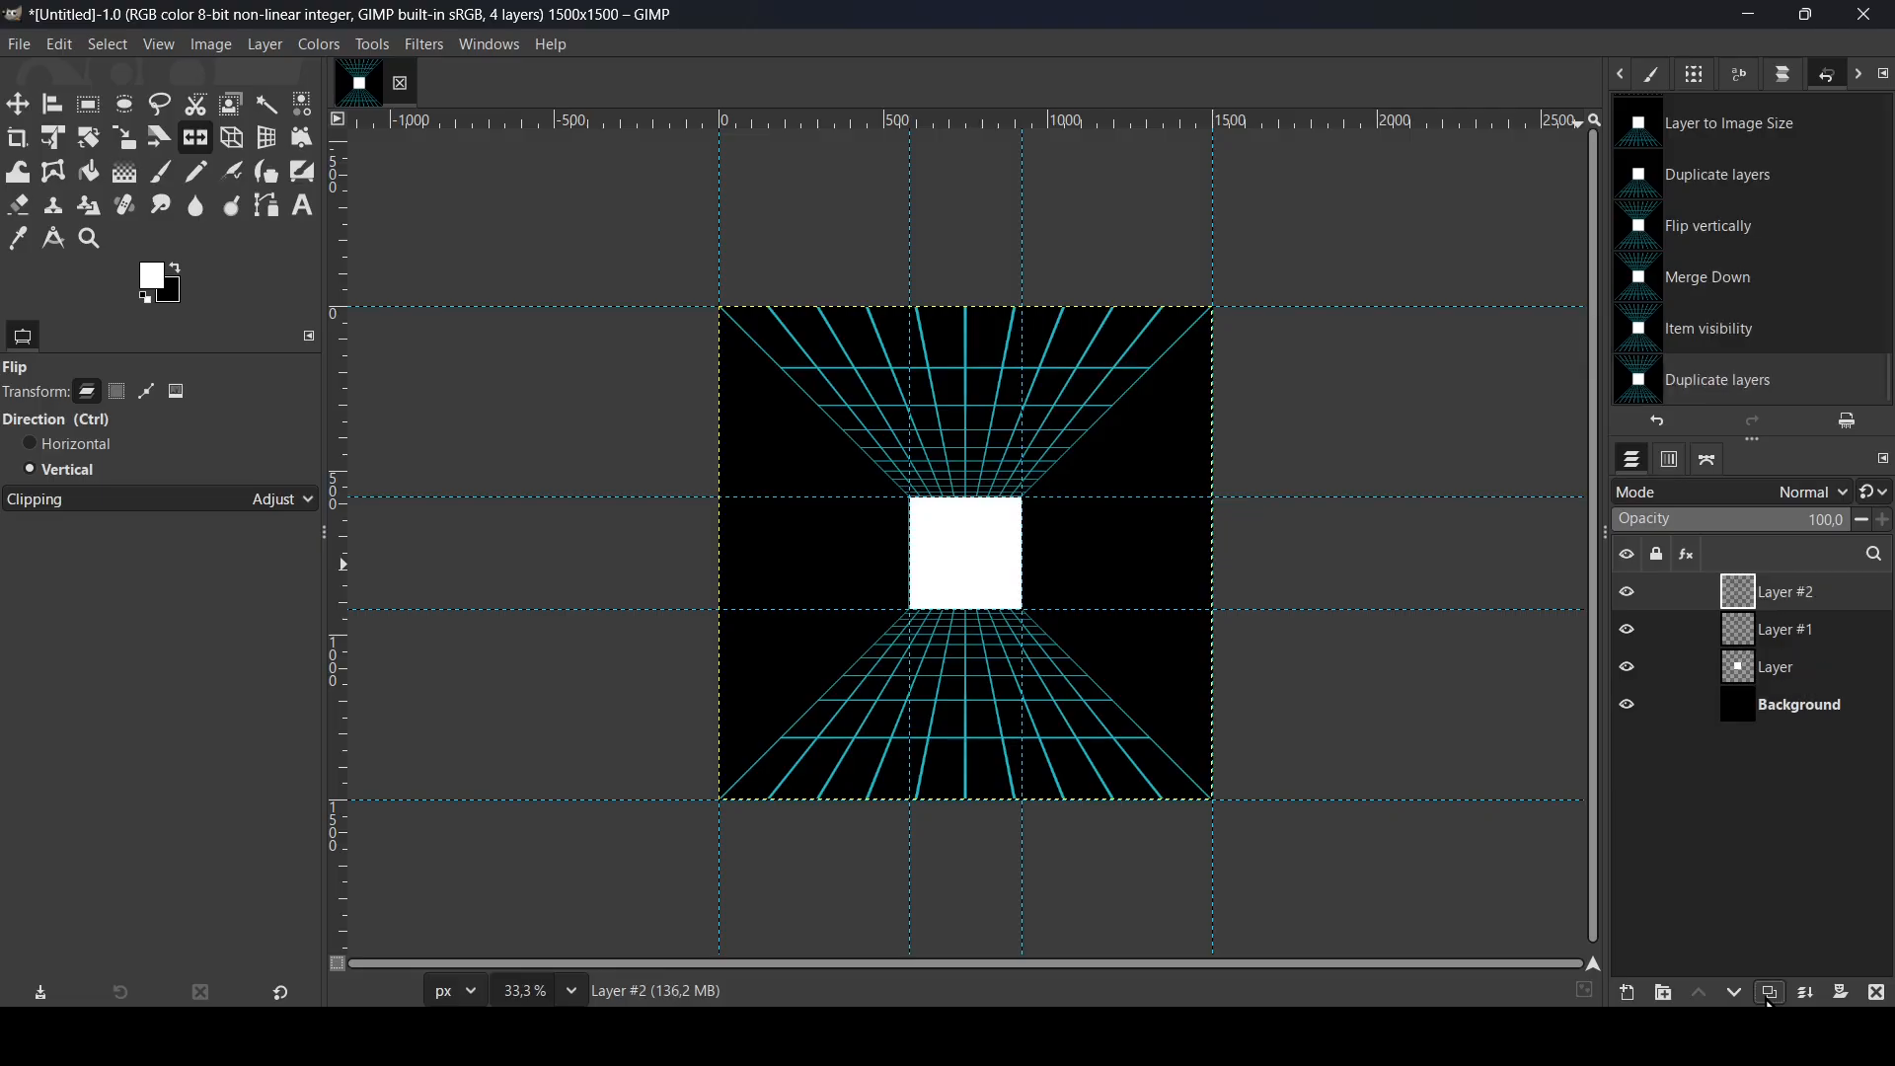
left_click(89, 137)
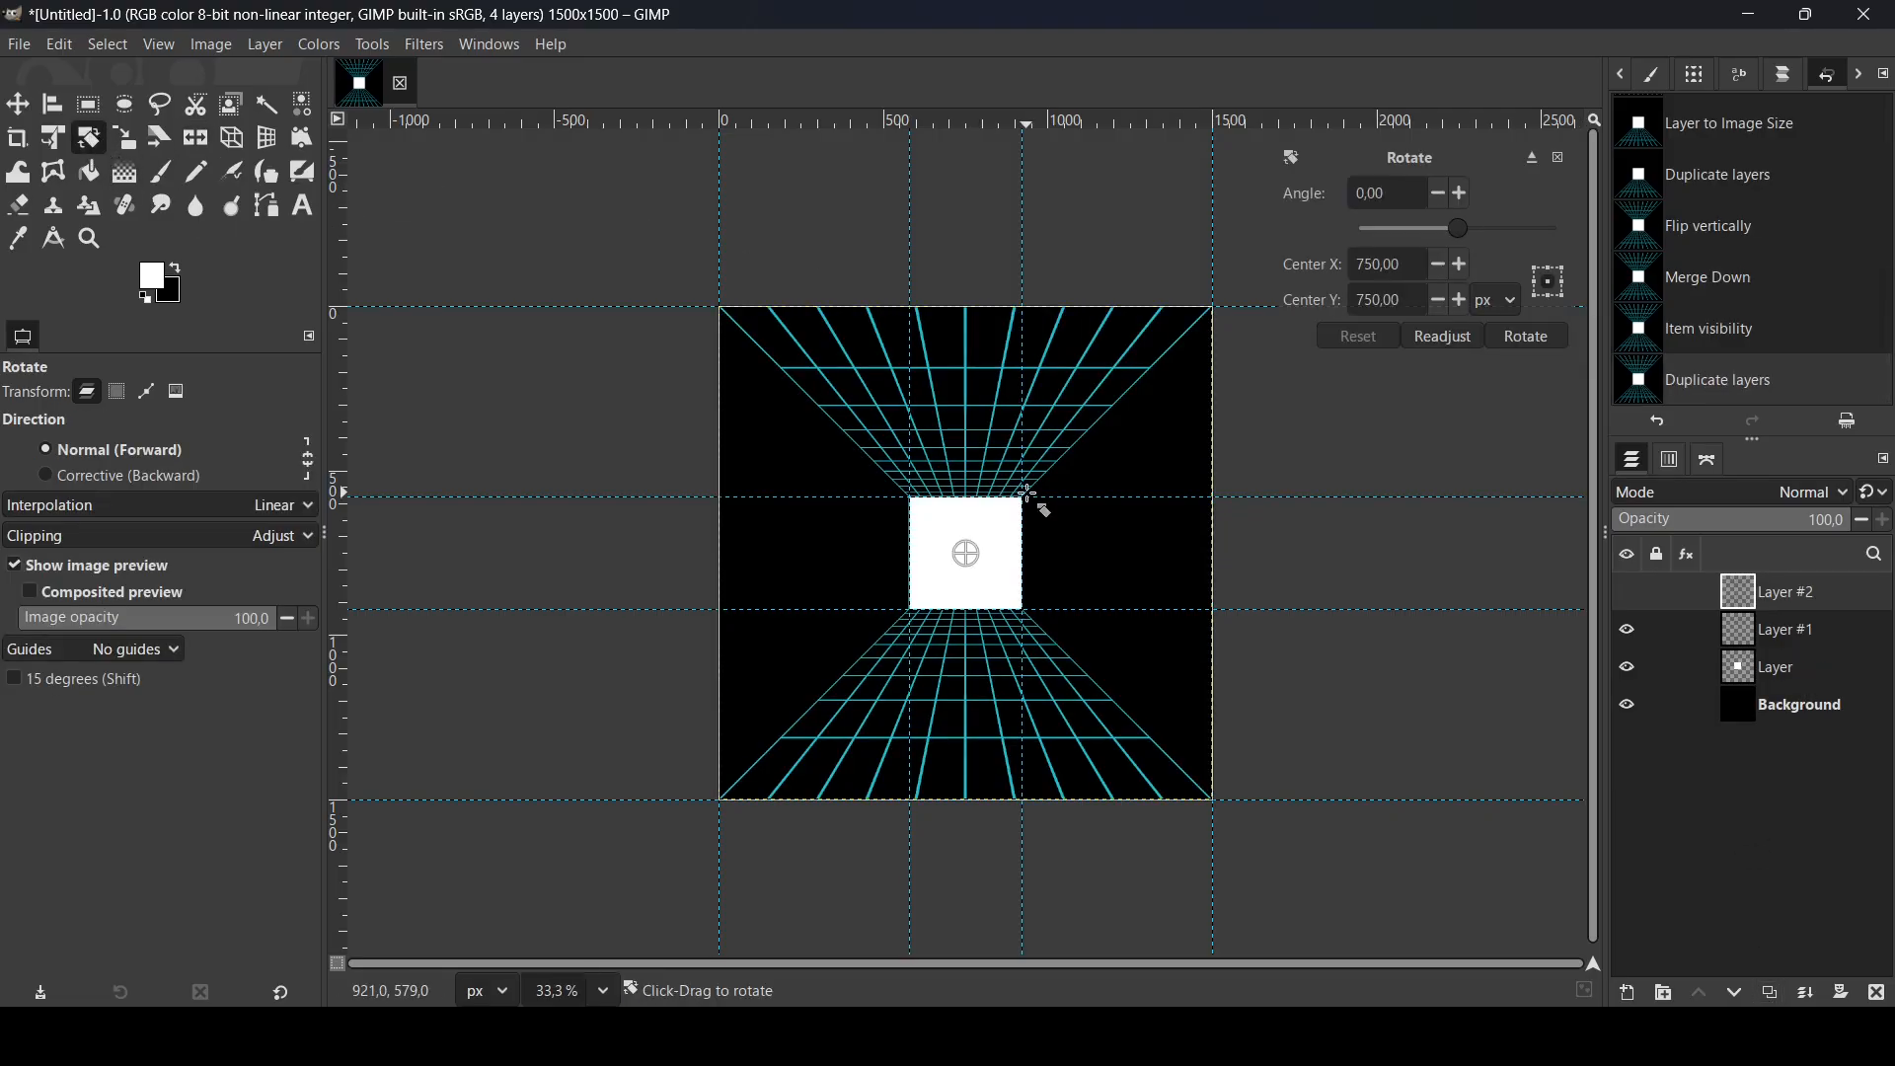
double_click(1413, 199)
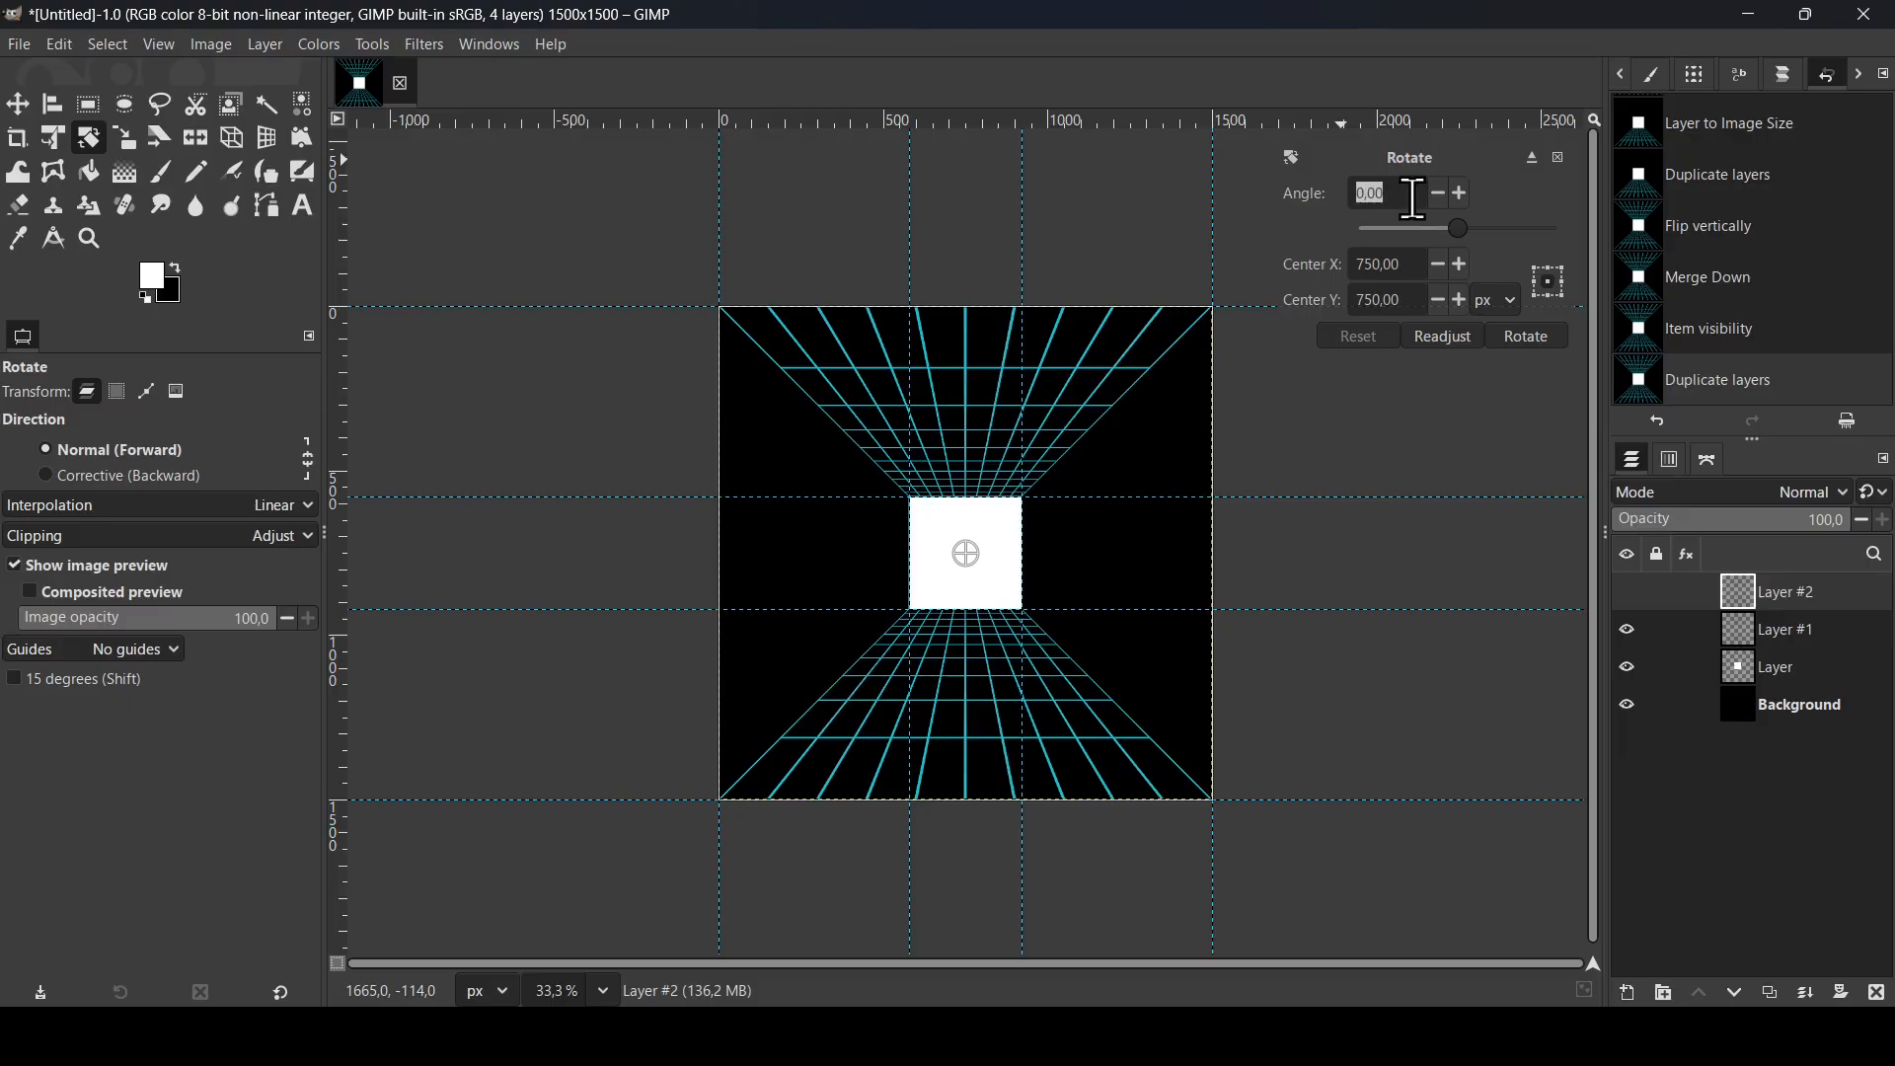
type("90")
key("Return")
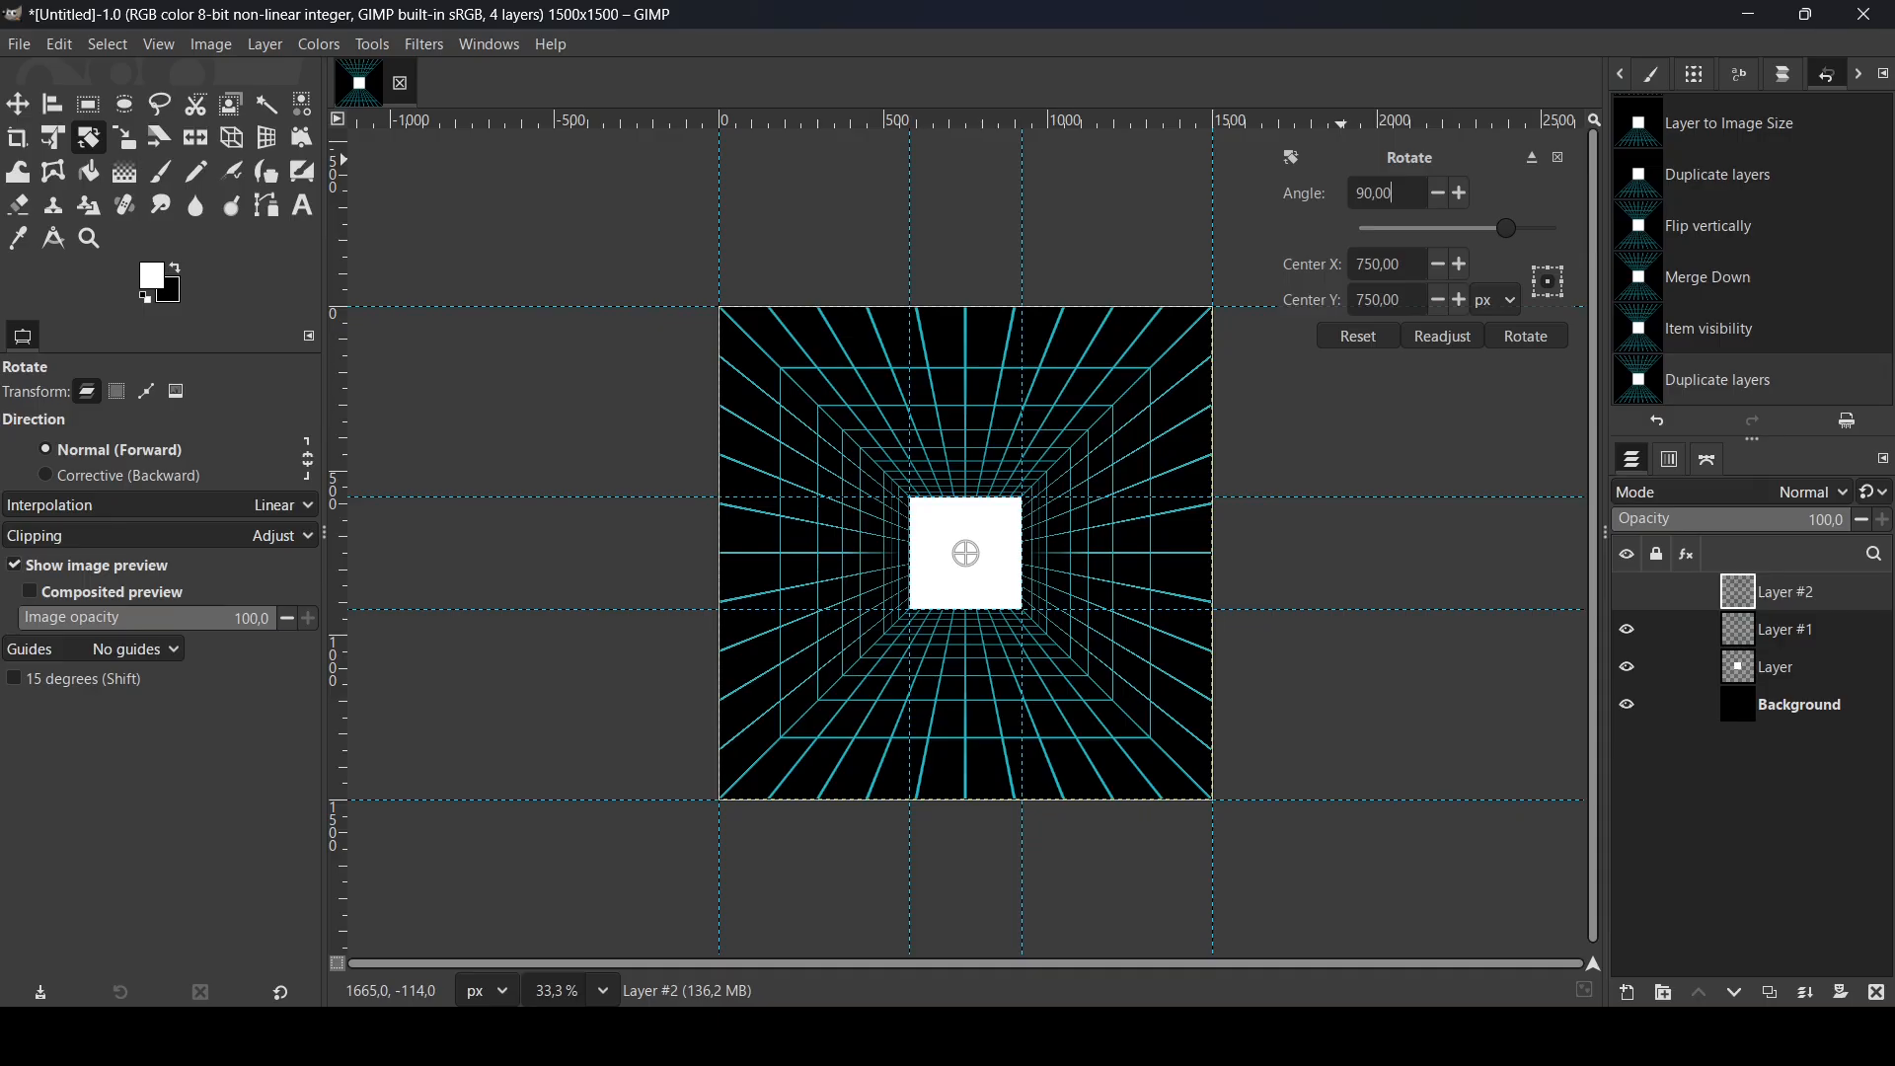
left_click(1550, 338)
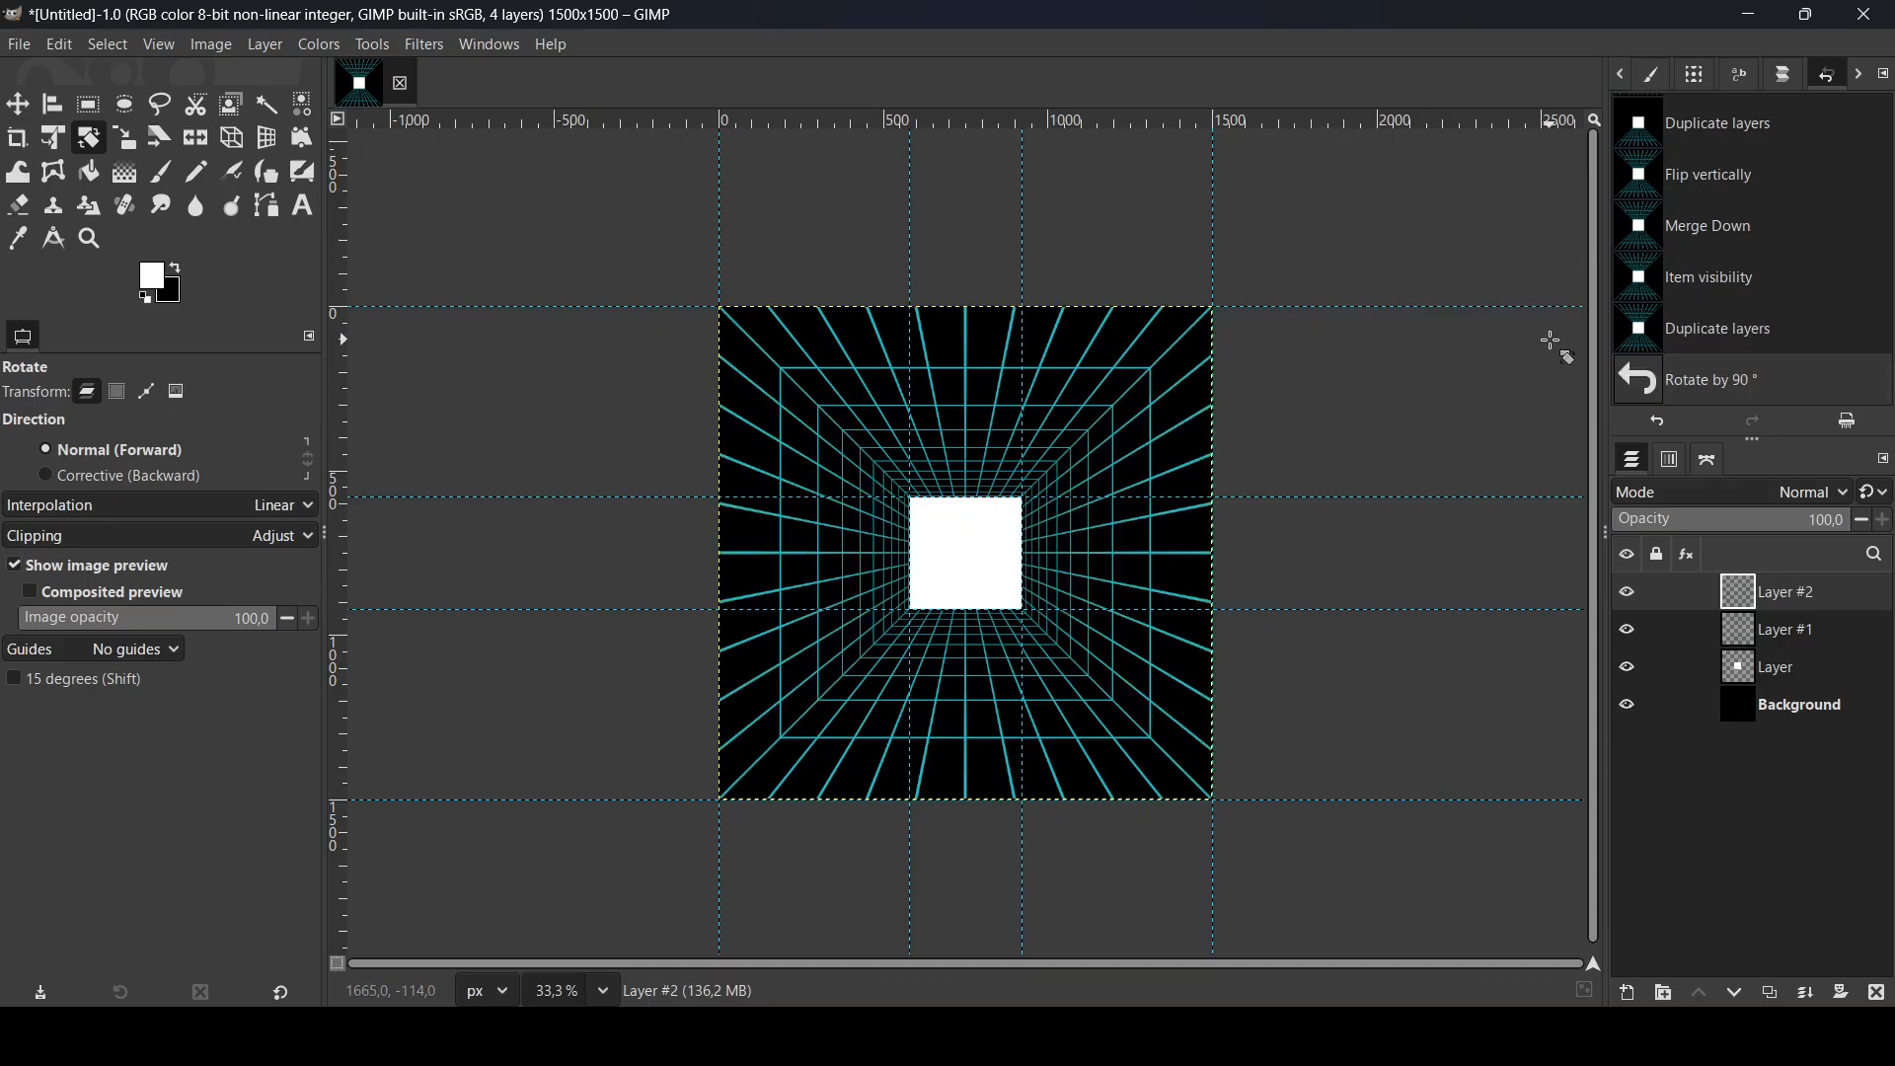
Step: Hide the white square's layer and remove all guides from the image
left_click(1628, 667)
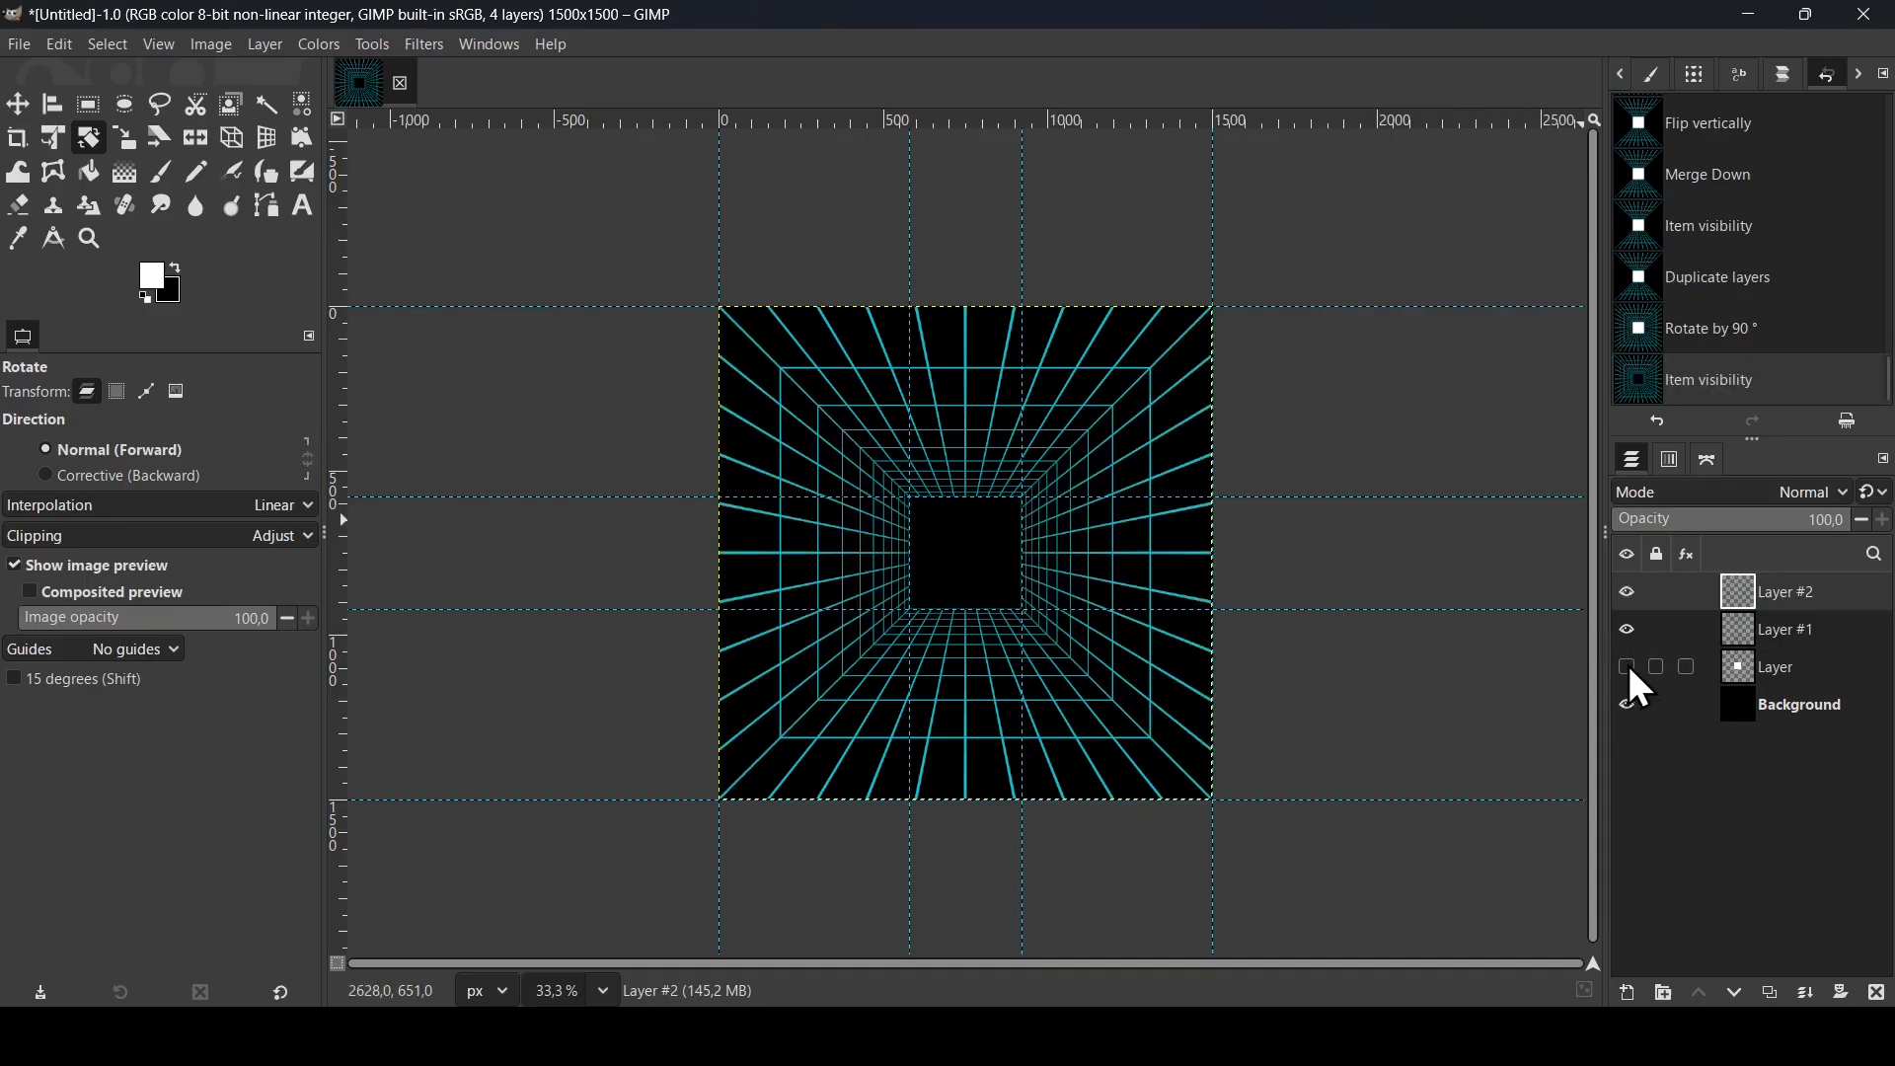
left_click(1729, 672)
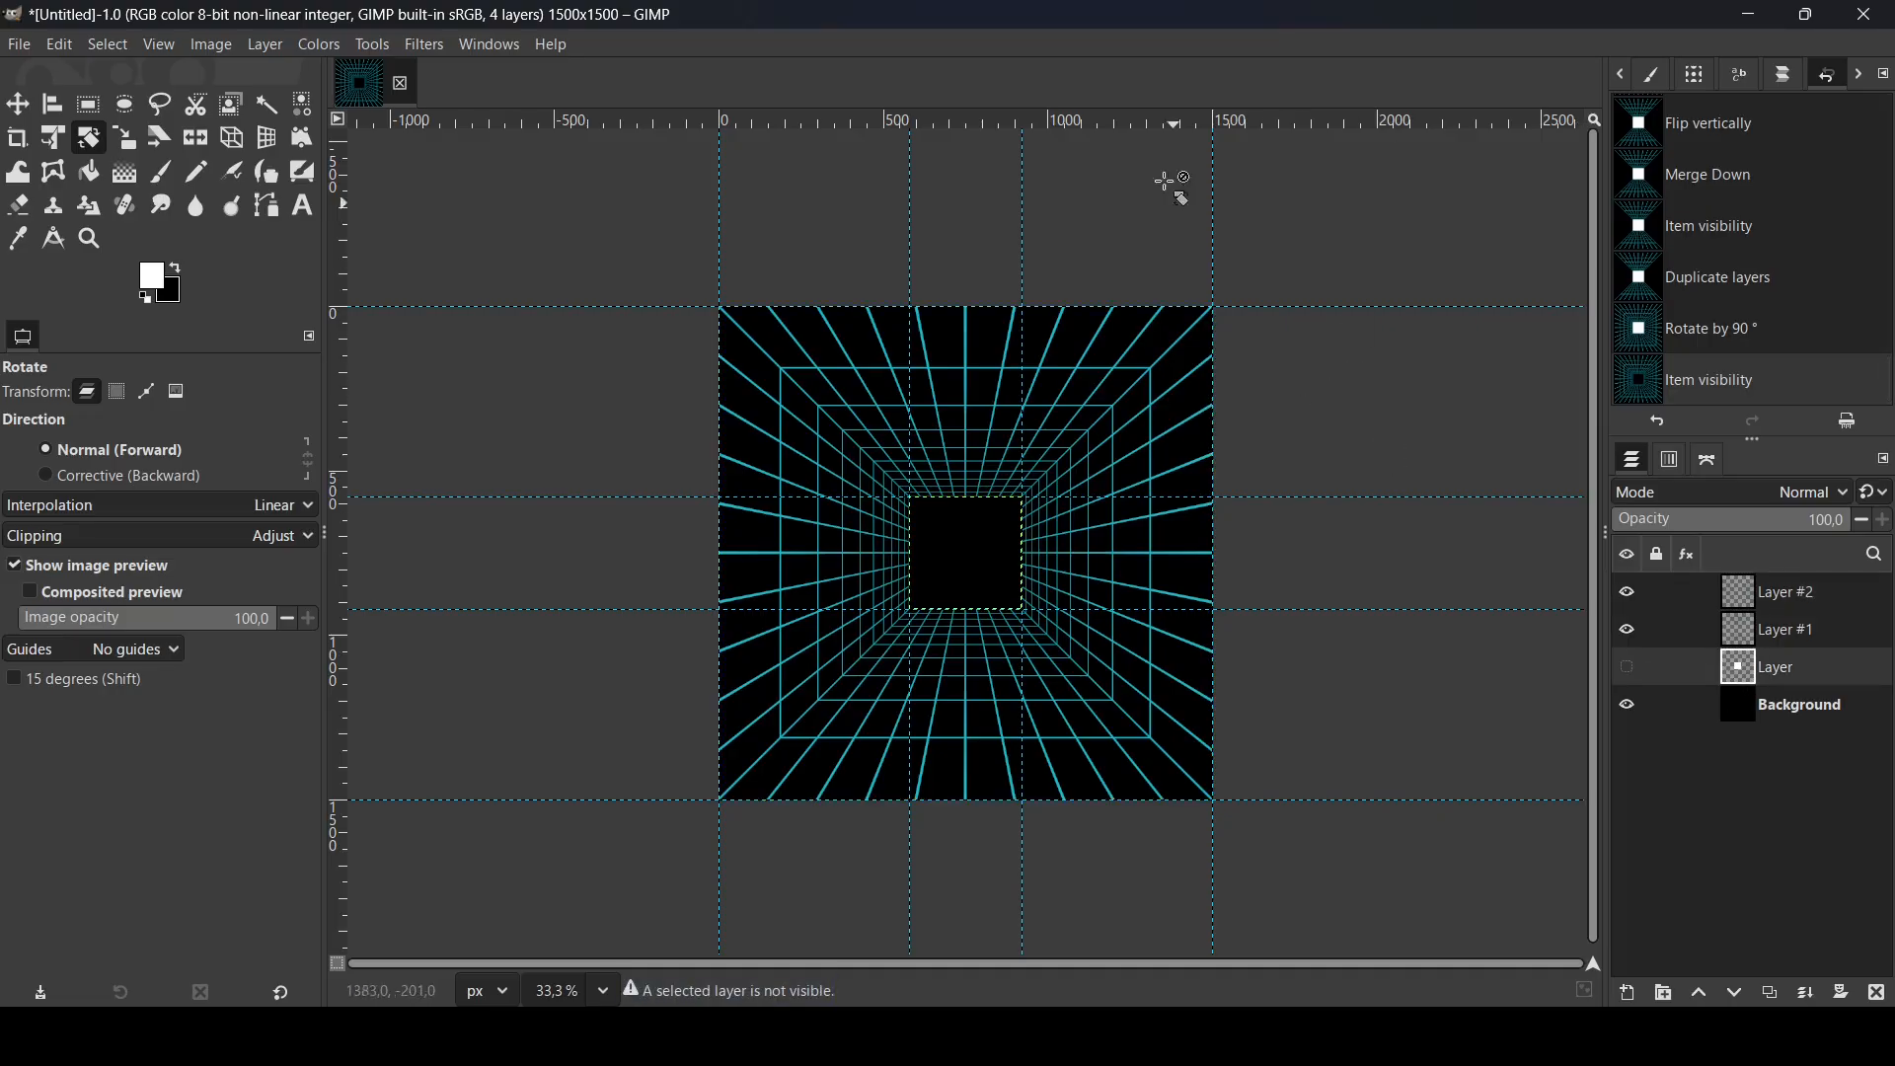
left_click(210, 45)
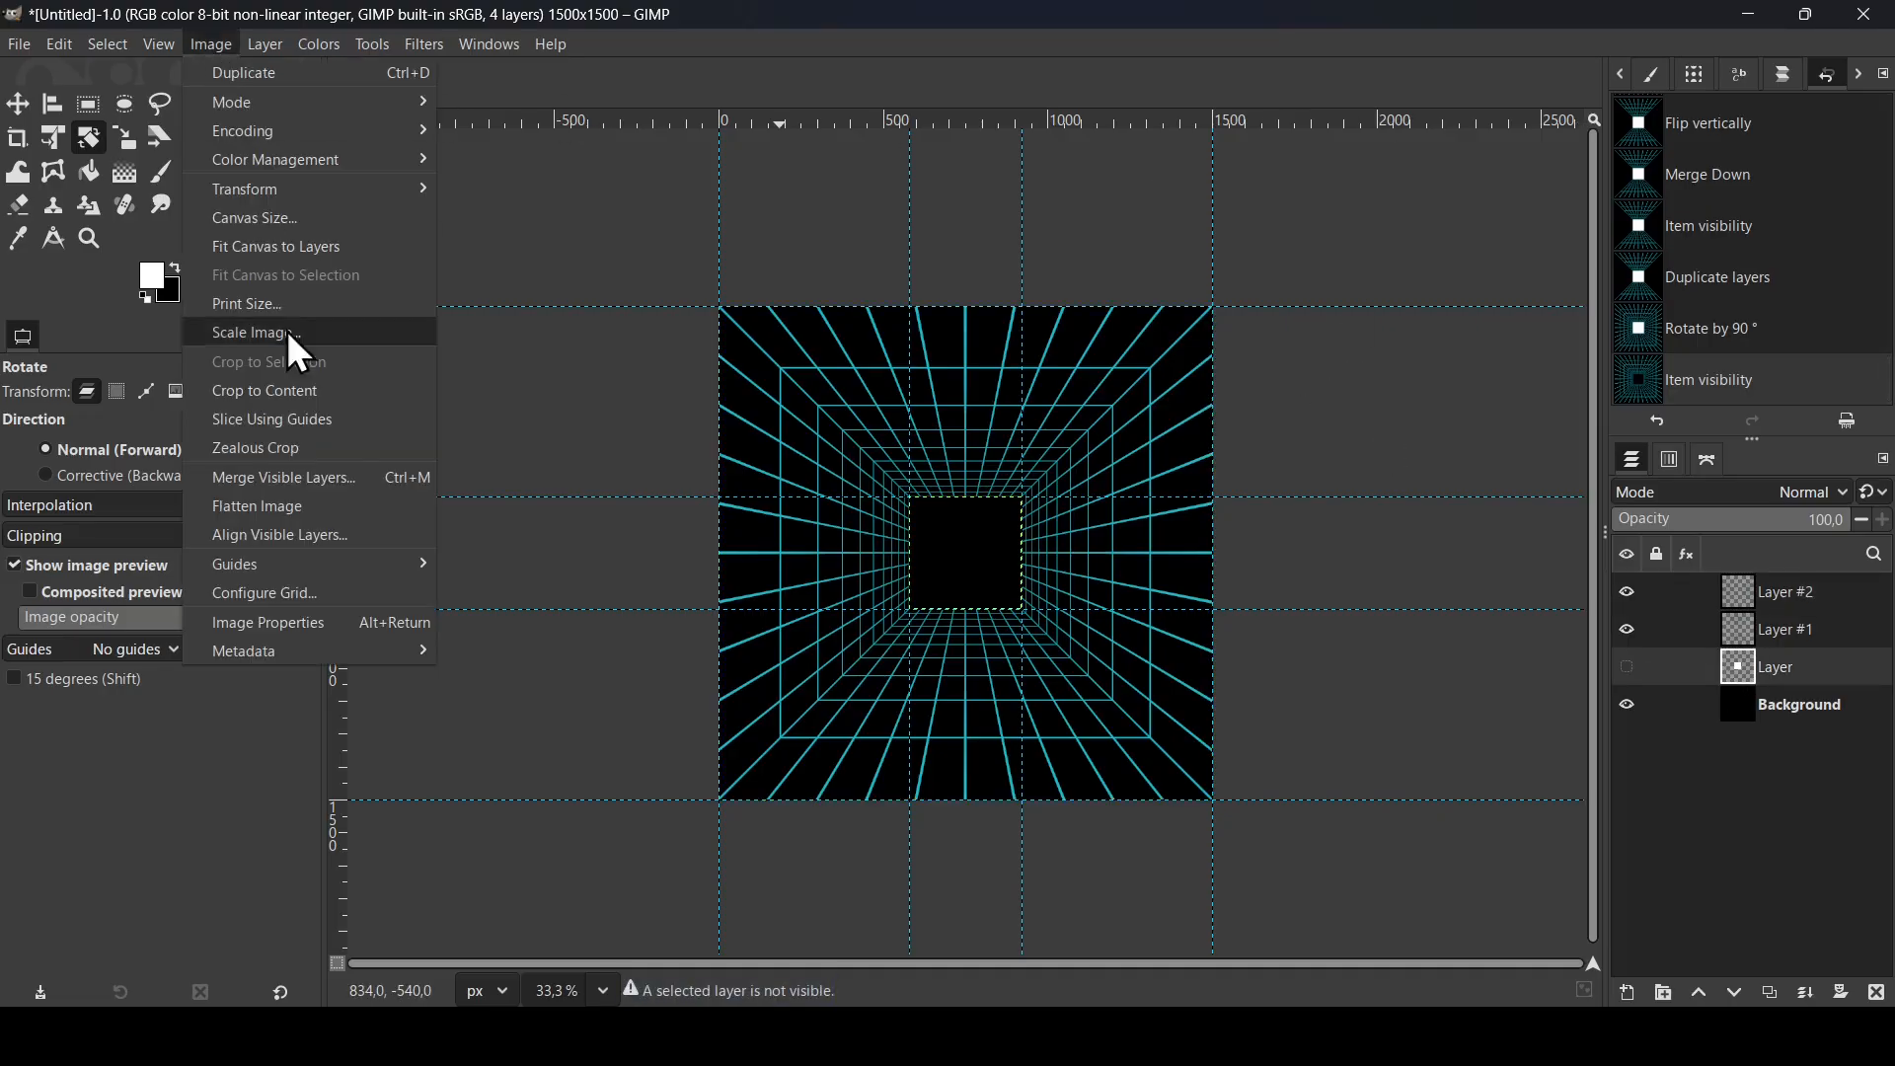
mouse_move(282, 559)
left_click(500, 649)
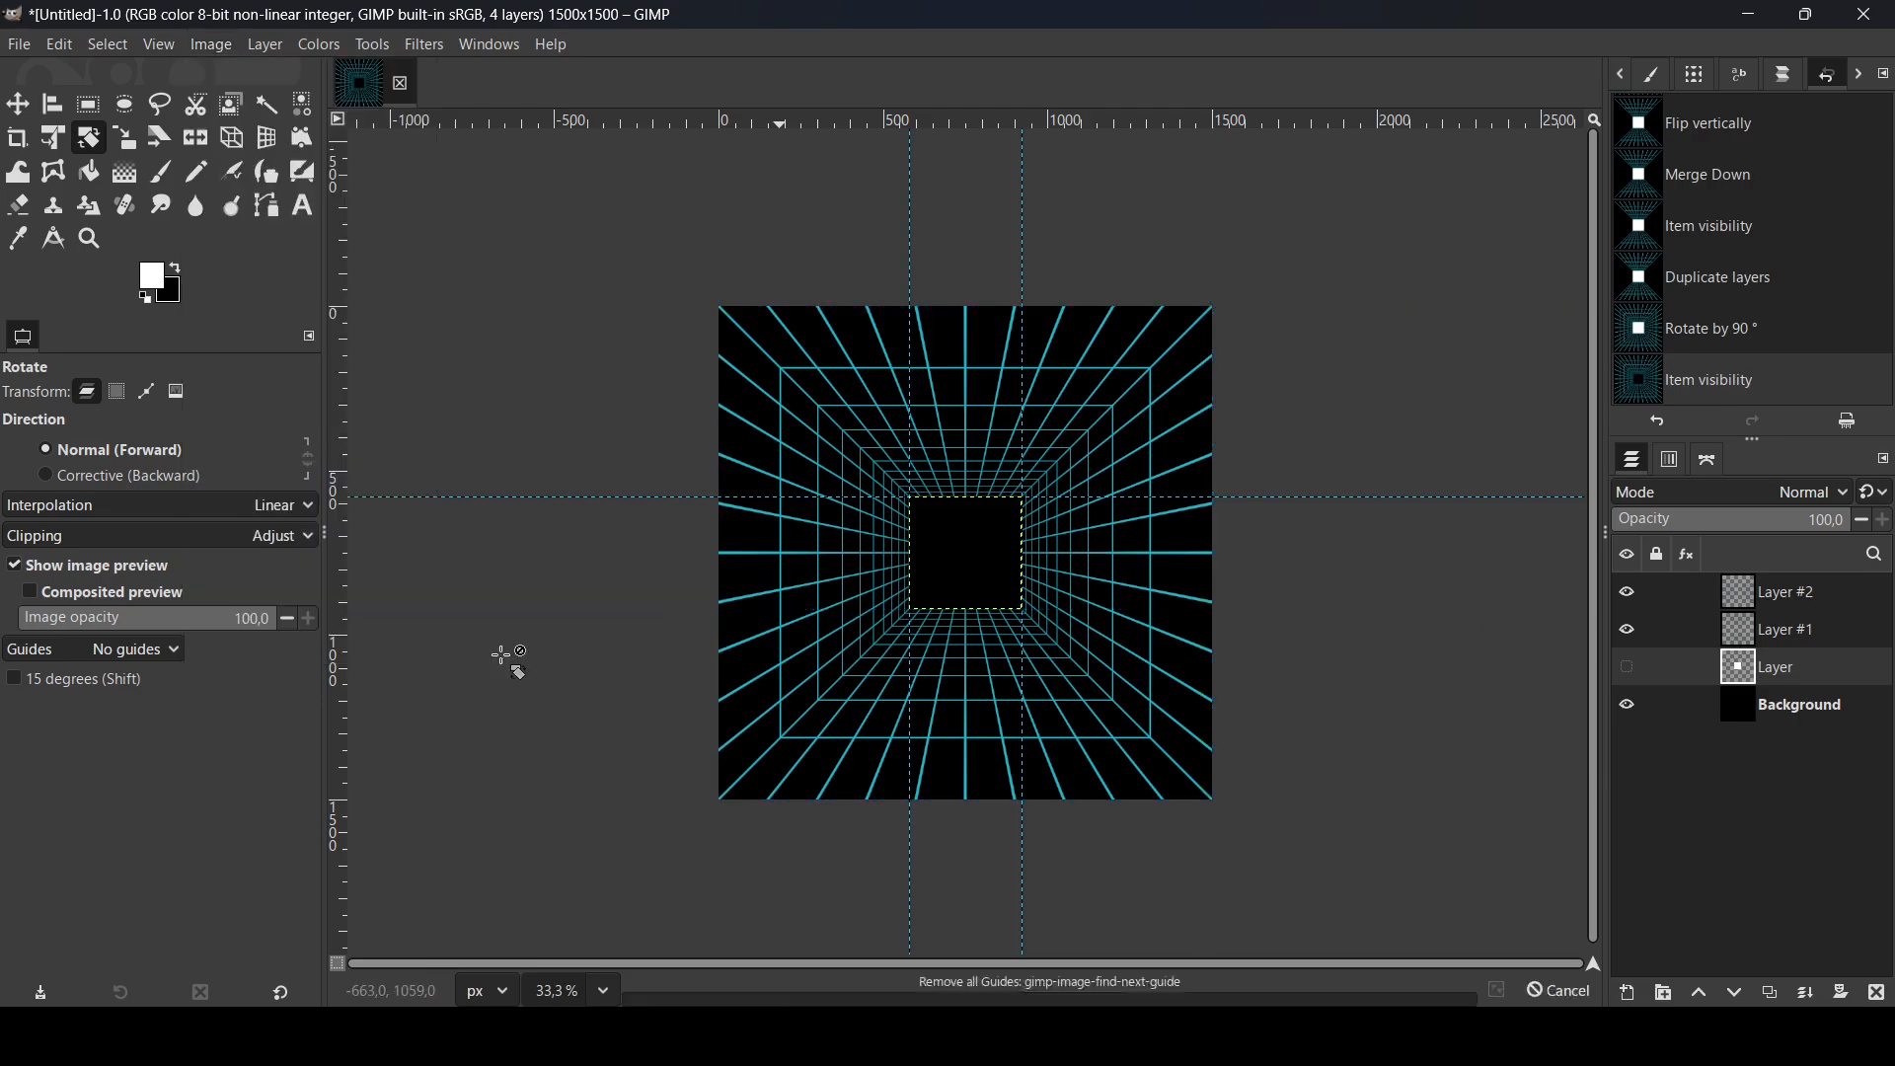
left_click(893, 543)
left_click(18, 104)
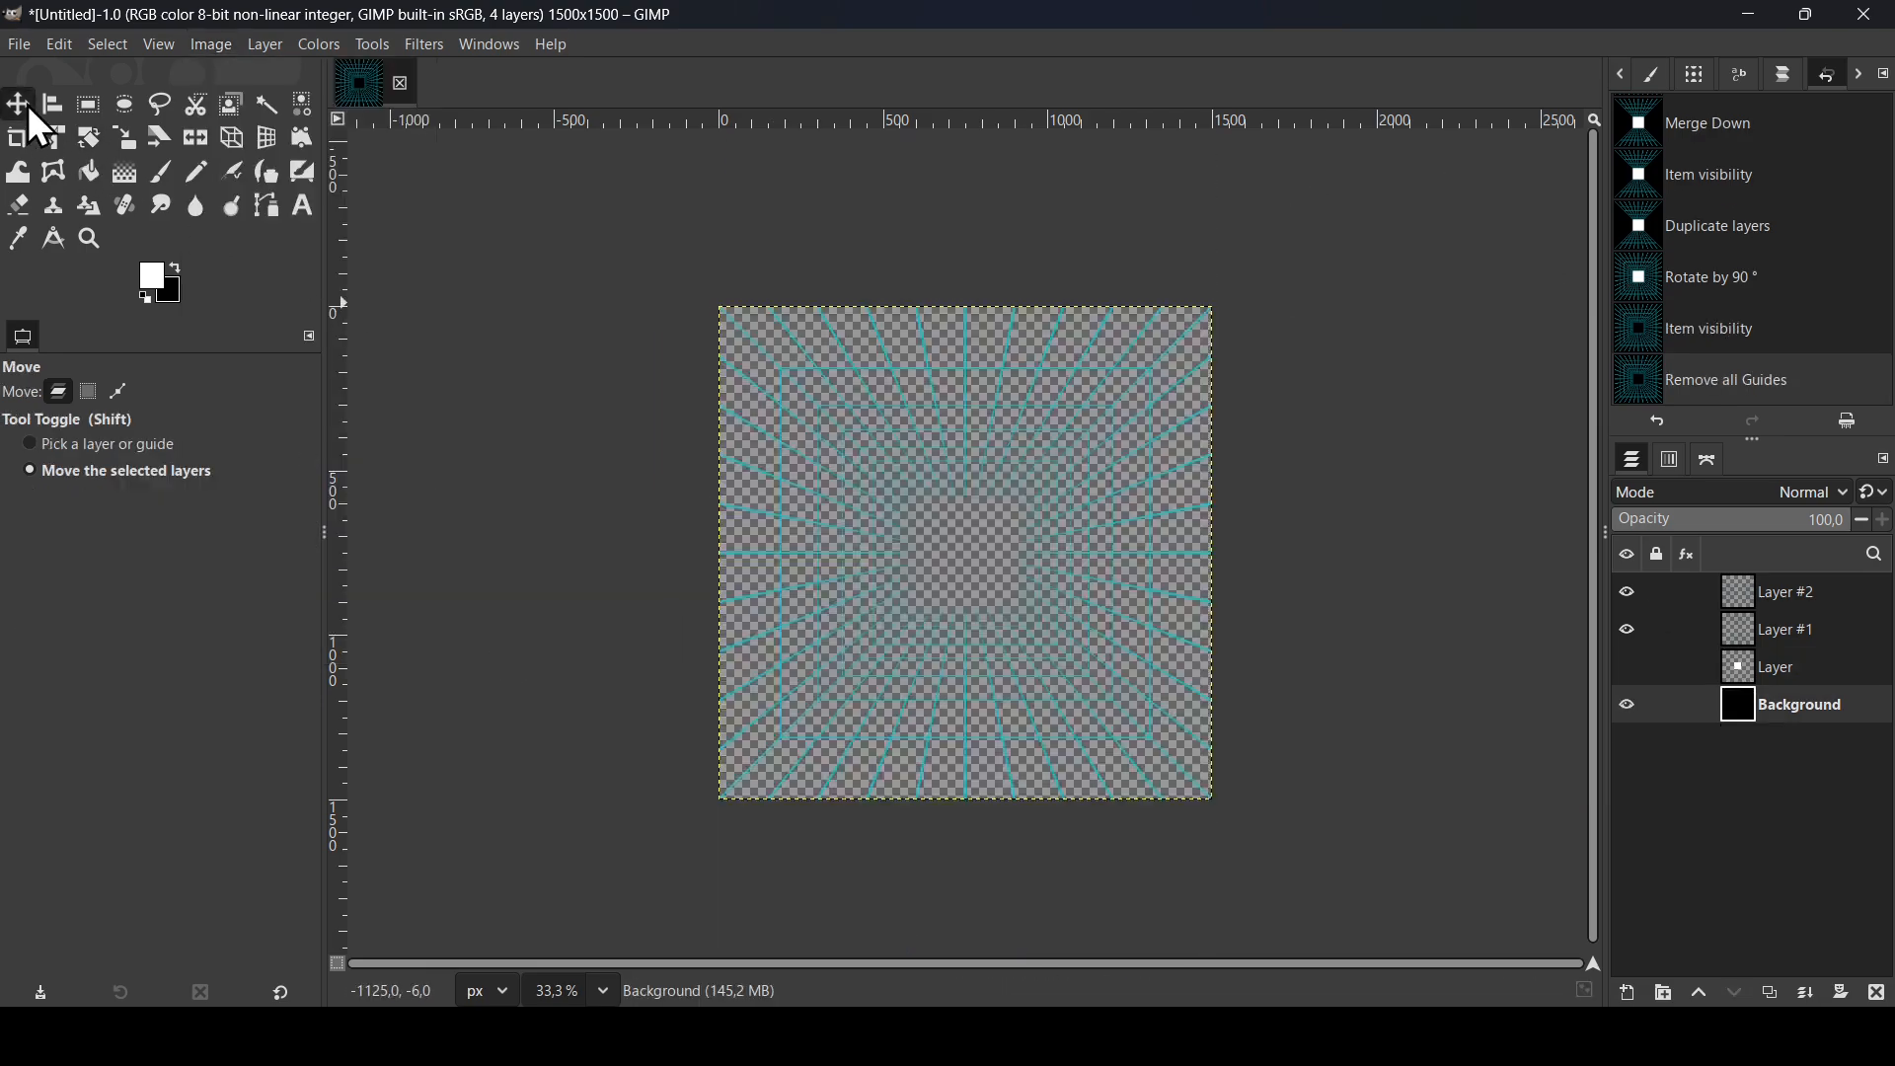